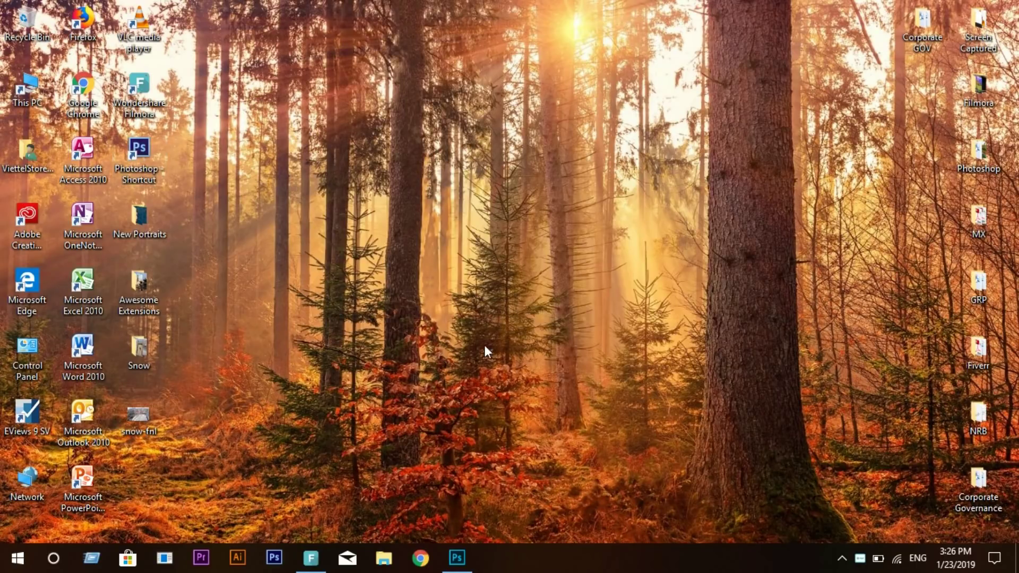
Step: Open 20190123_110117.jpg, the rainy basketball-court photo, from the desktop Snow folder
click(456, 557)
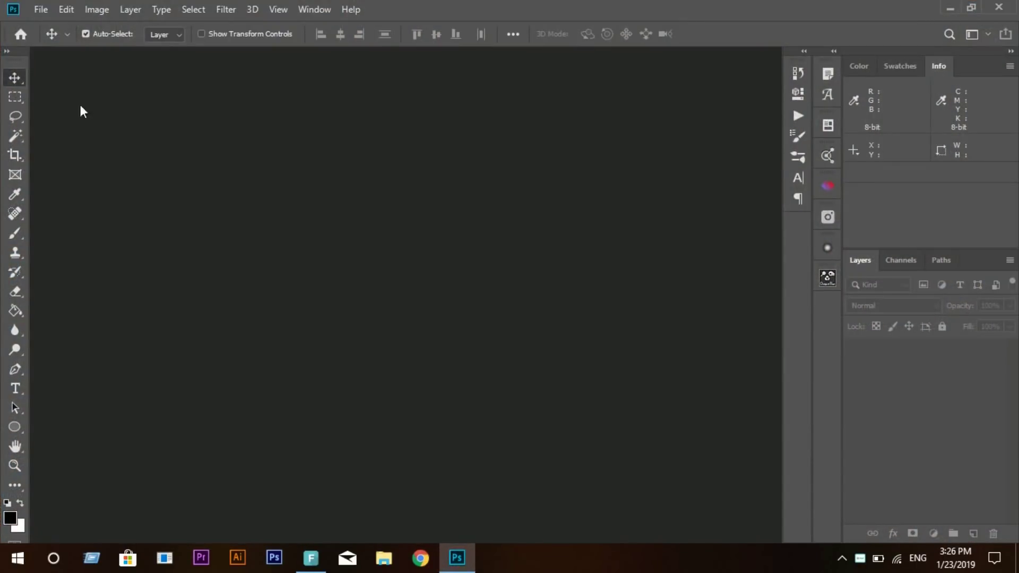
double_click(503, 285)
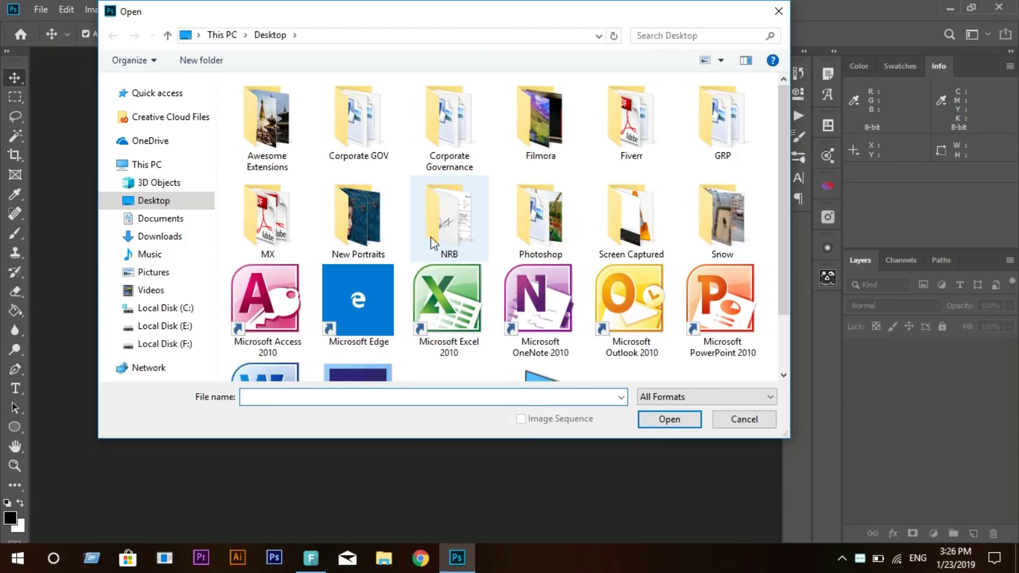
scroll(452, 225, up, 1)
scroll(319, 234, down, 1)
scroll(432, 376, up, 1)
double_click(703, 227)
double_click(417, 126)
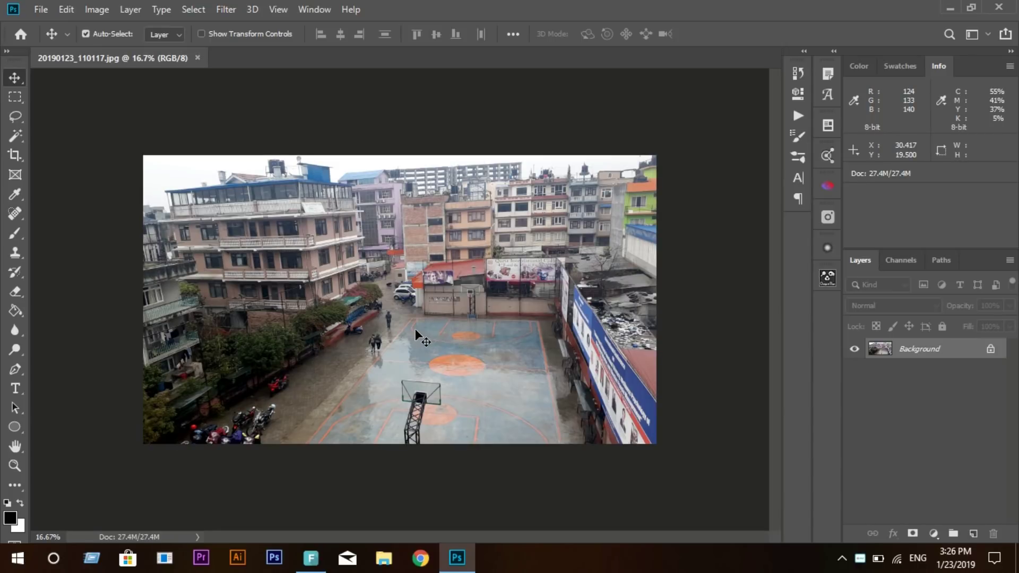
scroll(405, 331, up, 2)
scroll(405, 331, down, 1)
scroll(406, 331, down, 1)
scroll(406, 331, up, 1)
scroll(408, 336, down, 1)
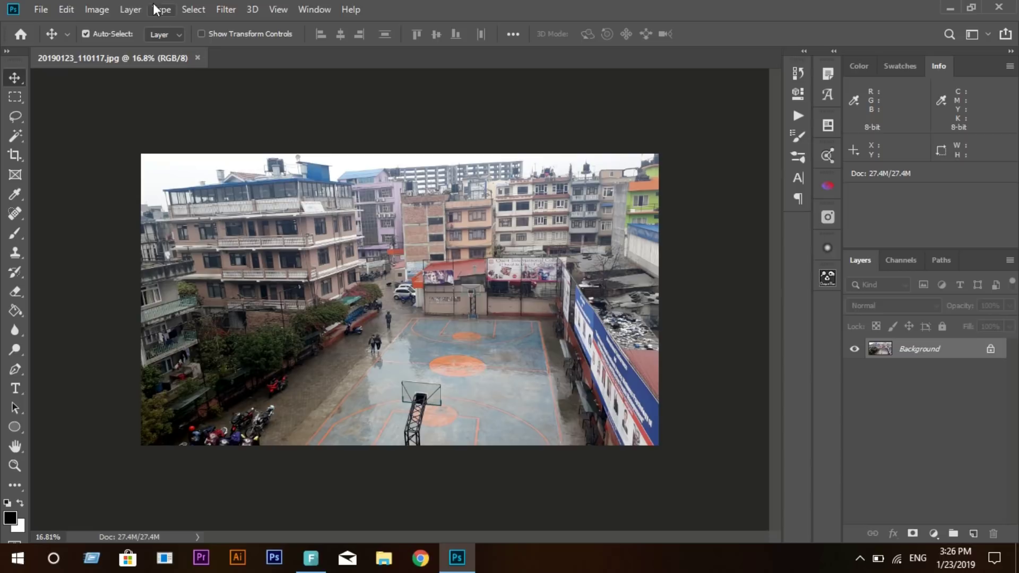
Step: Apply a Levels adjustment with input levels 12 / 1.00 / 220
click(97, 9)
click(292, 64)
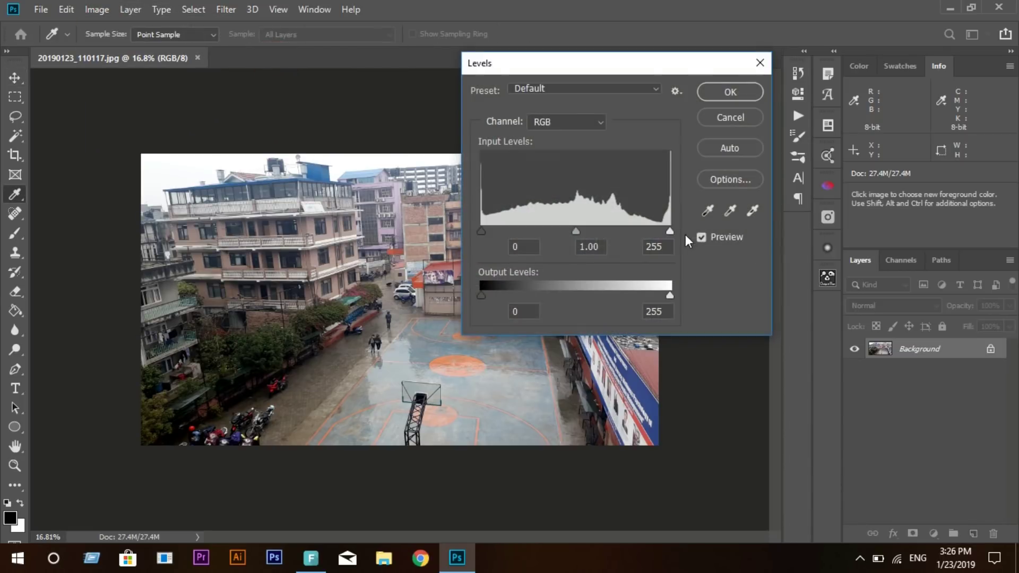
drag(481, 232, 490, 232)
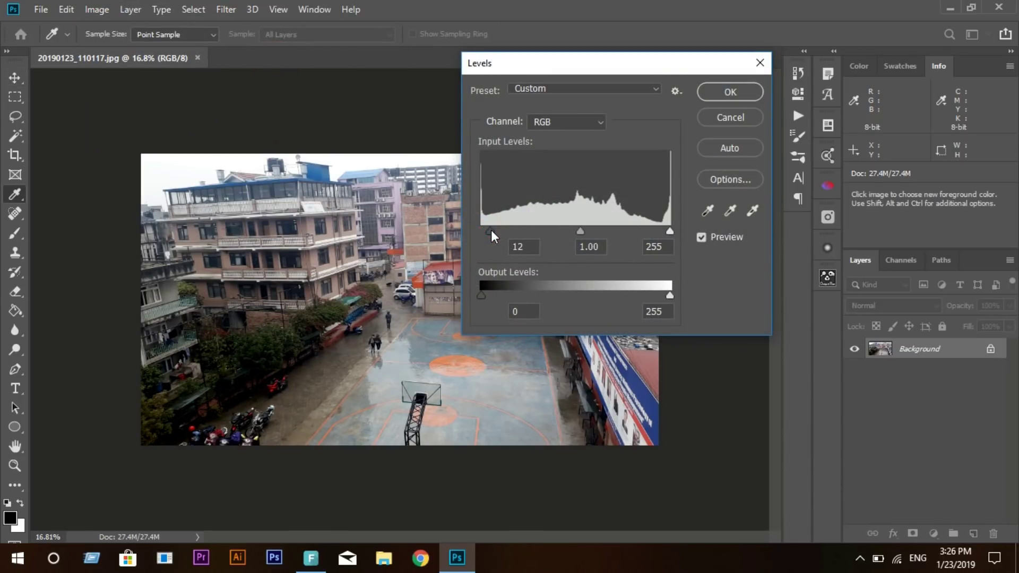
drag(670, 233, 648, 234)
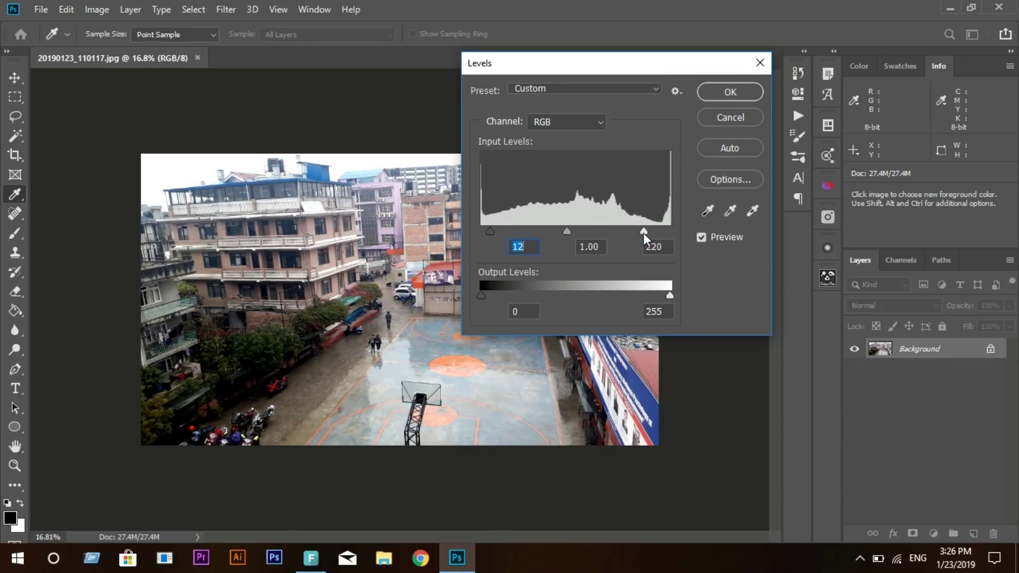
click(730, 92)
key(v)
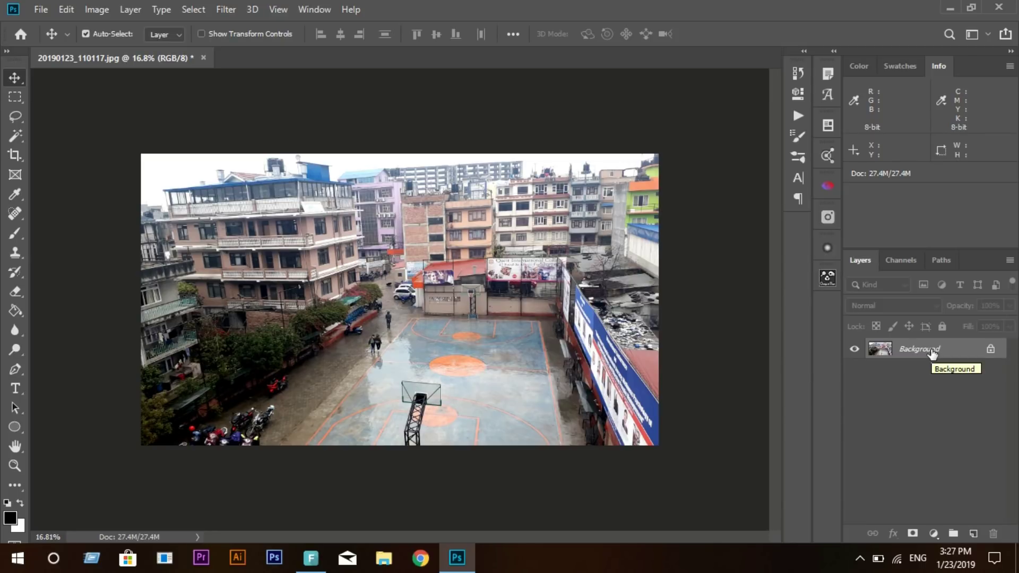
Step: Duplicate the background as Layer 1 and add an empty Layer 2 above it
key(ctrl+j)
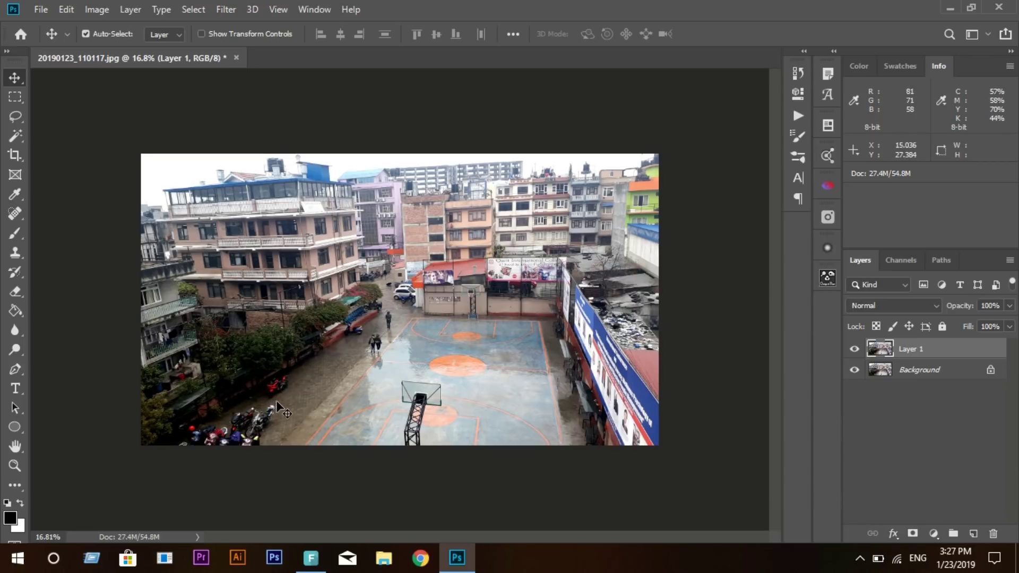
scroll(293, 401, up, 1)
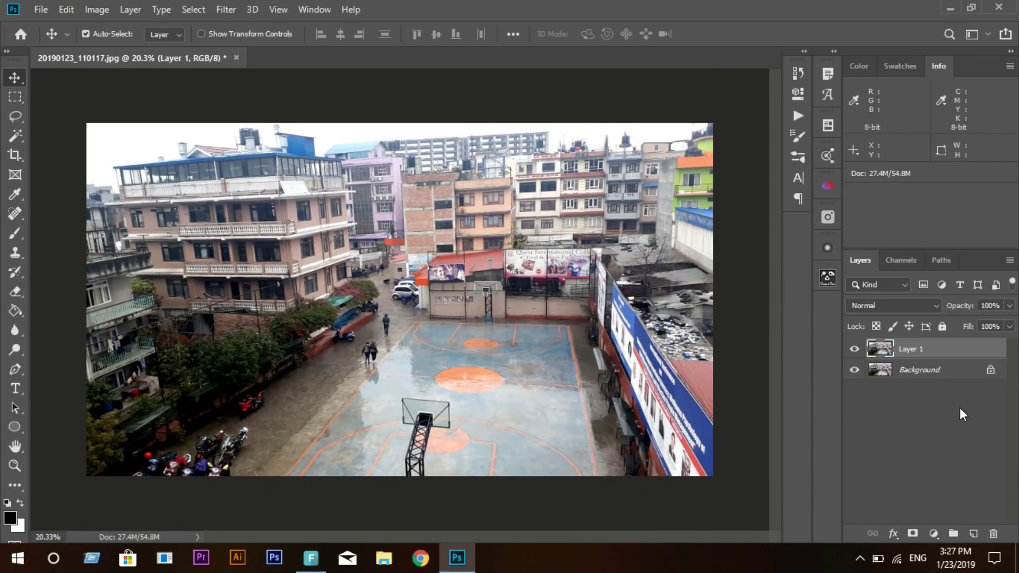
click(975, 534)
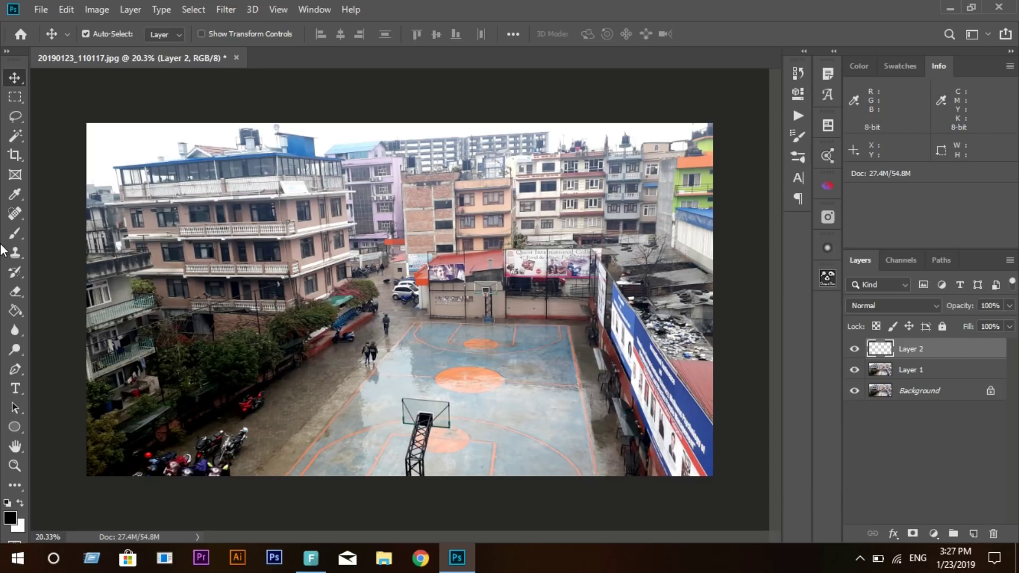
Step: Set up the Brush tool with a Soft Round tip and white as the foreground colour
click(20, 238)
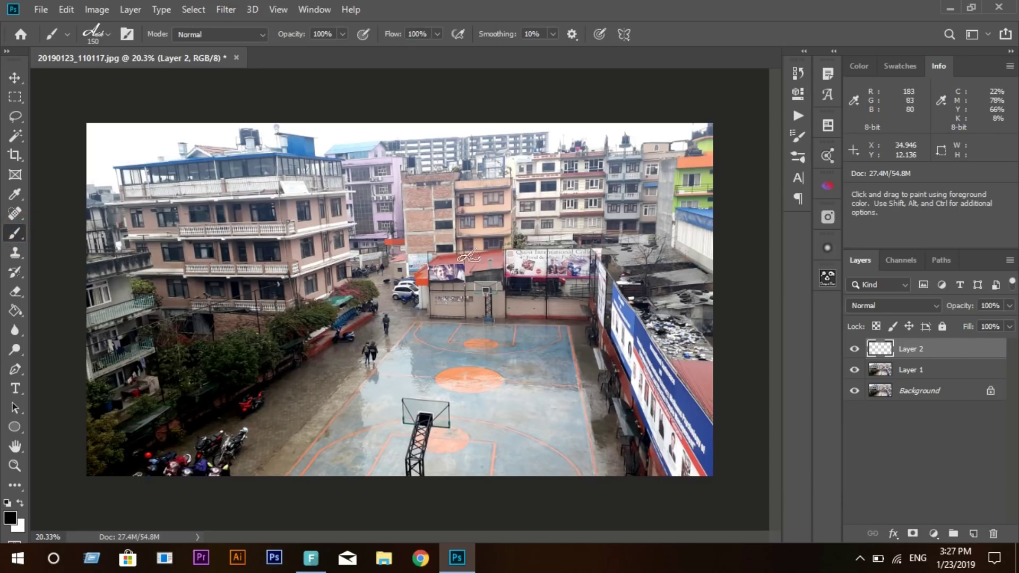
right_click(475, 296)
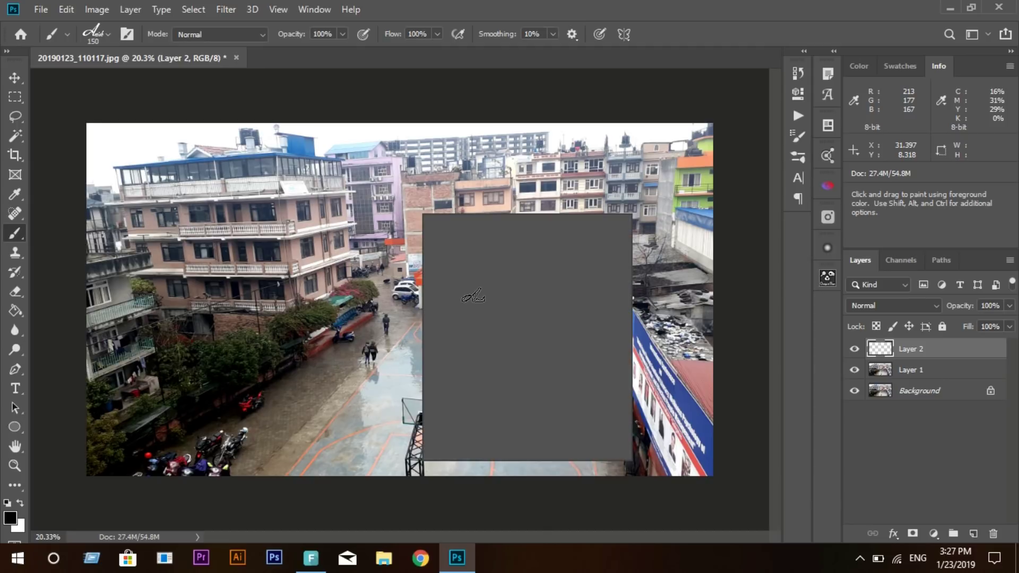
click(440, 341)
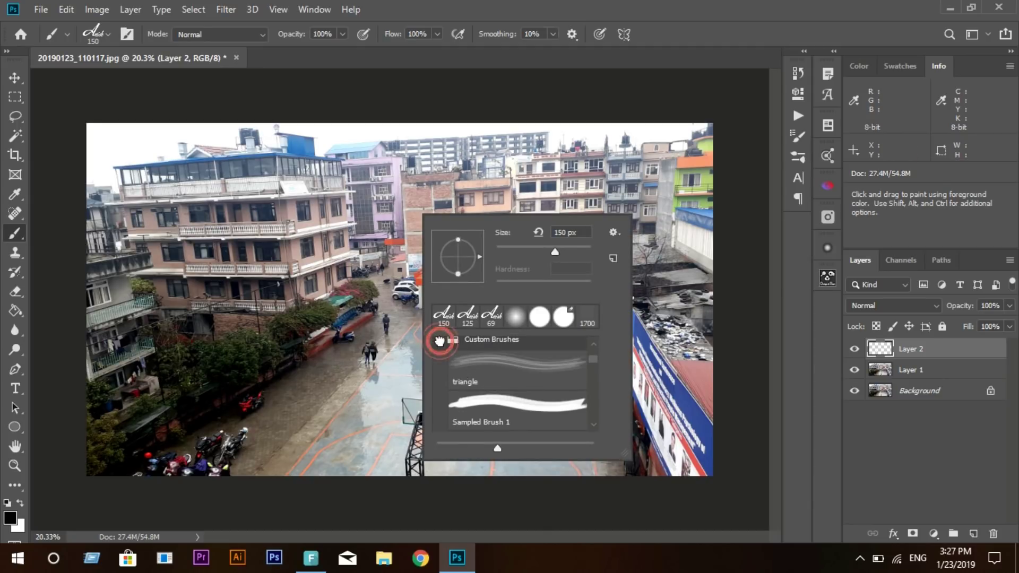
click(439, 351)
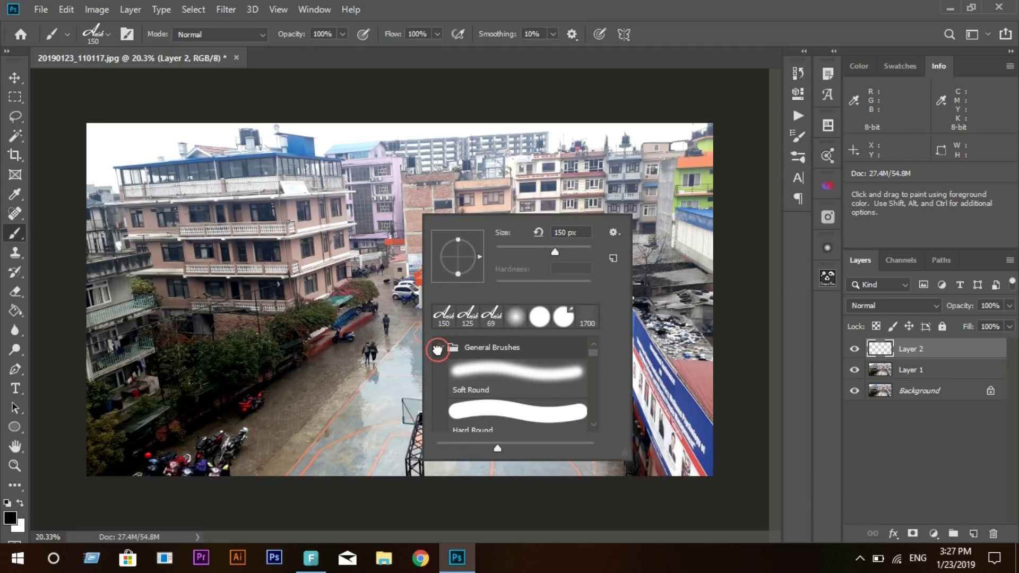
click(495, 374)
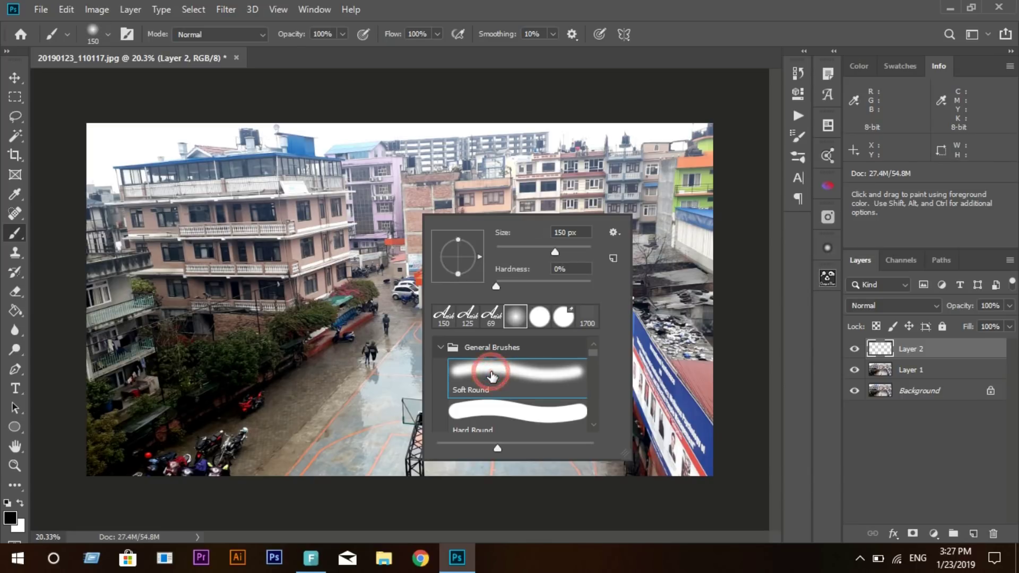
key(Escape)
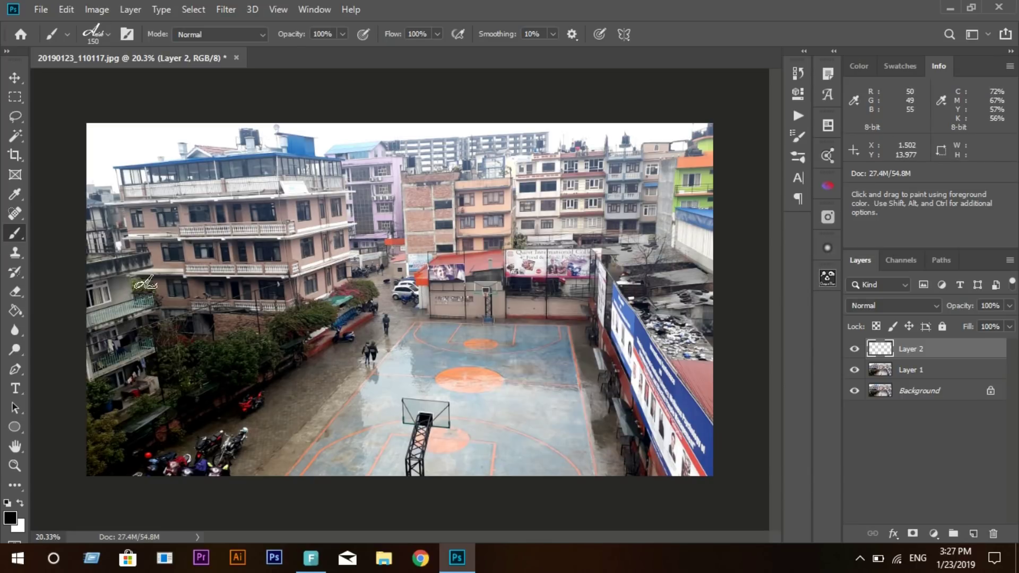
right_click(489, 251)
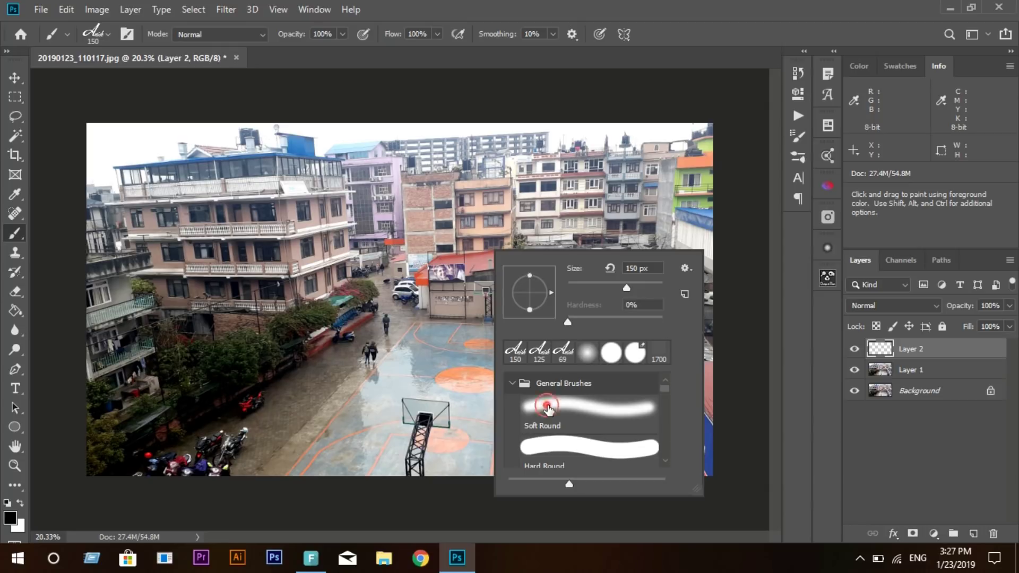
double_click(547, 408)
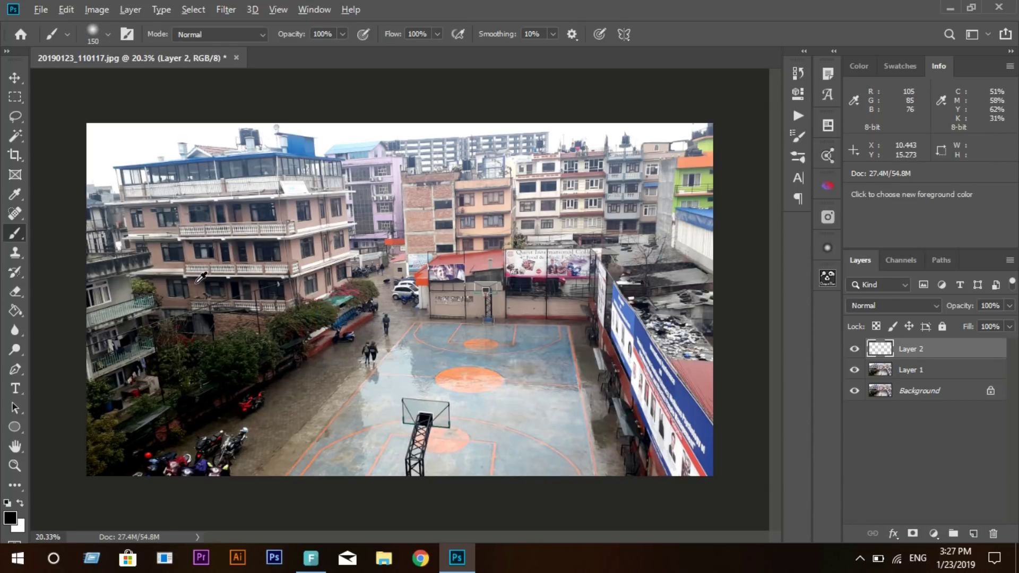
scroll(200, 278, up, 3)
scroll(200, 277, down, 2)
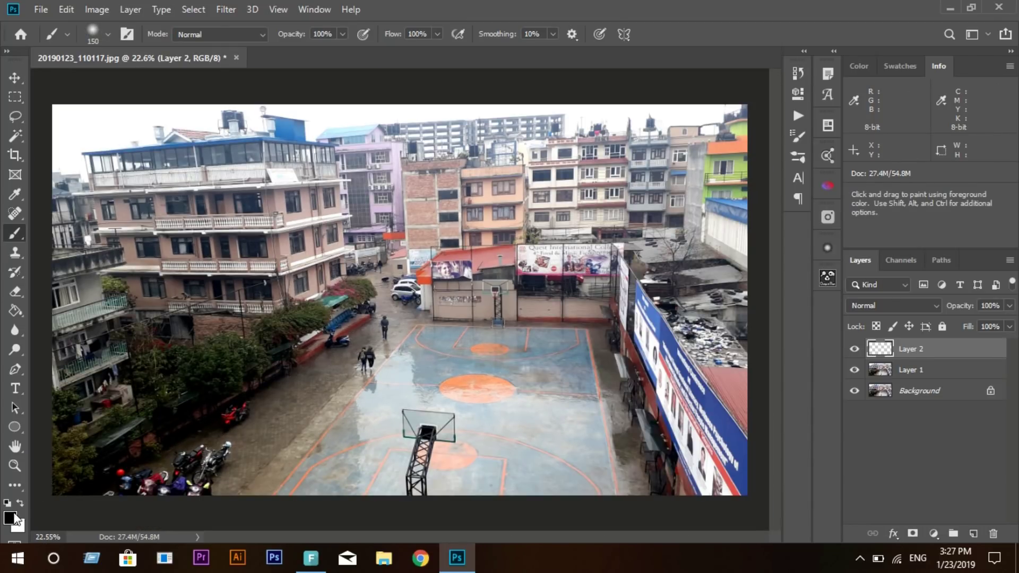
click(19, 504)
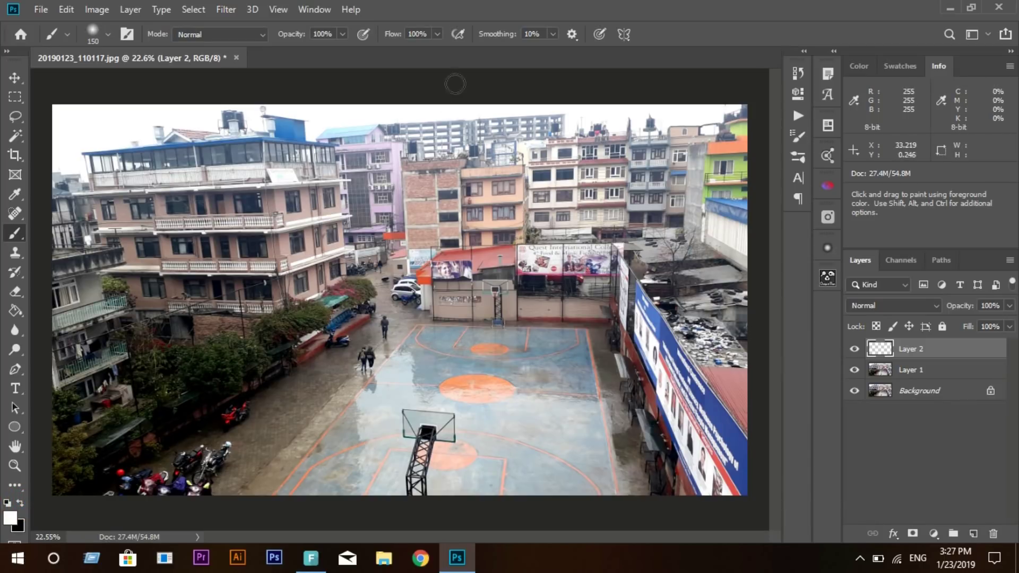
click(437, 34)
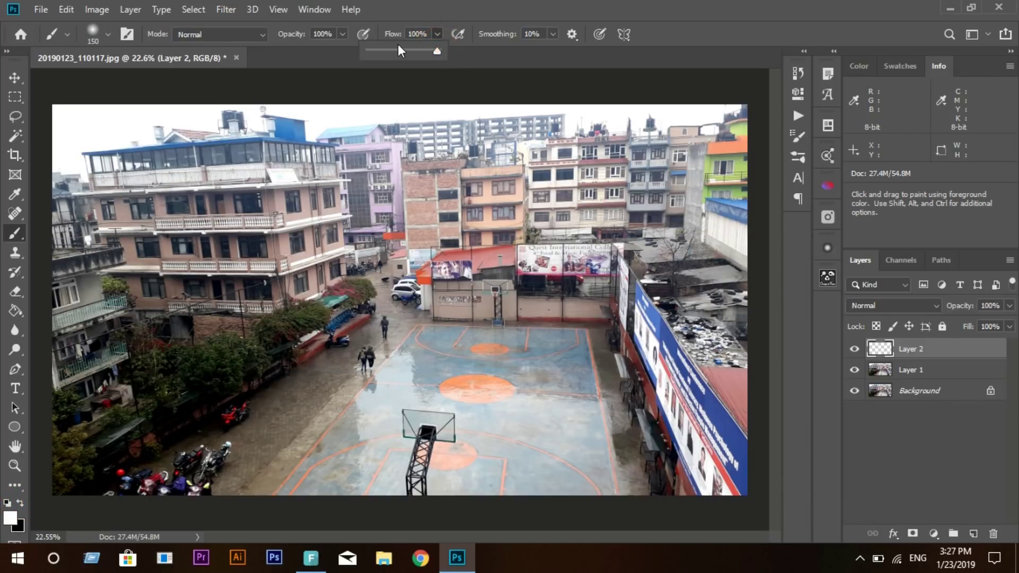
click(150, 409)
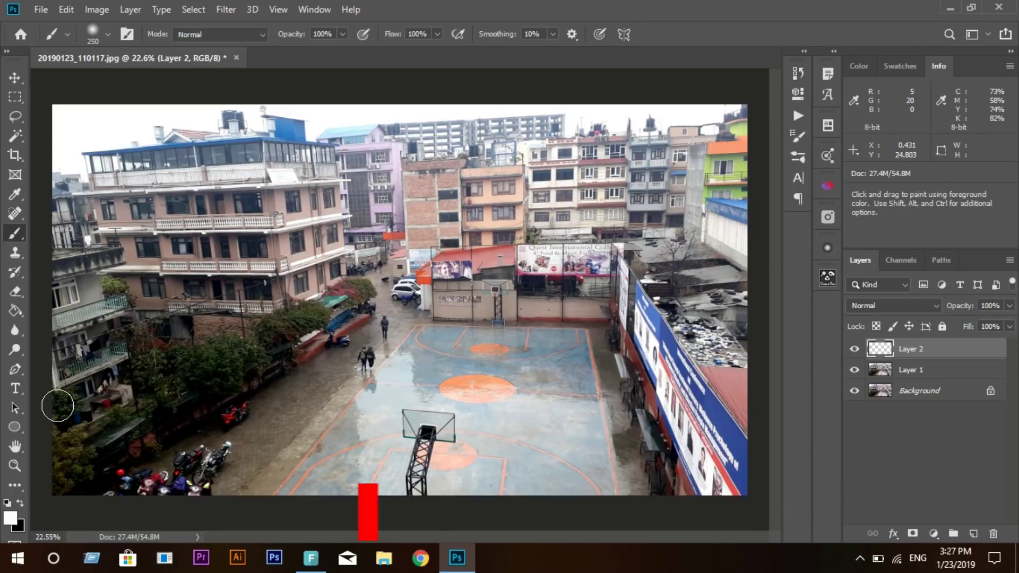
Step: Paint soft white snow down the photo's left edge and along the left street
click(63, 405)
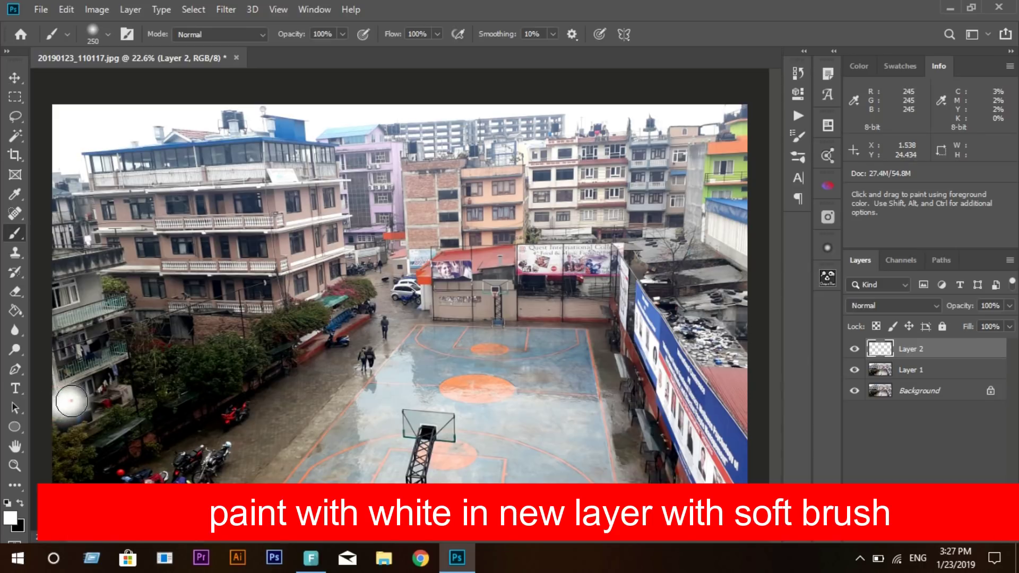
mouse_move(63, 404)
mouse_down()
mouse_move(56, 468)
mouse_move(86, 435)
mouse_up()
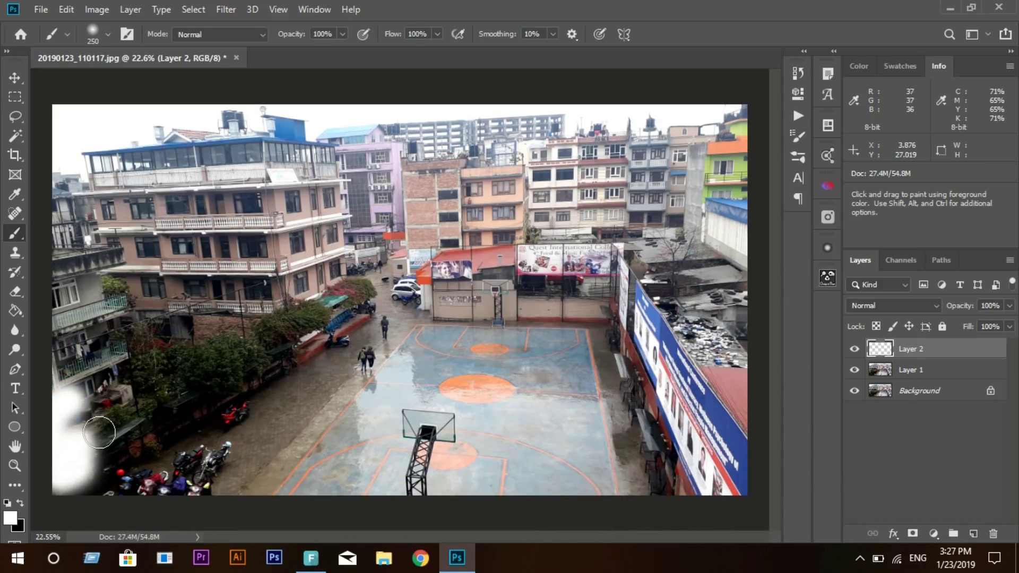
mouse_move(99, 433)
mouse_down()
mouse_move(149, 404)
mouse_move(157, 353)
mouse_up()
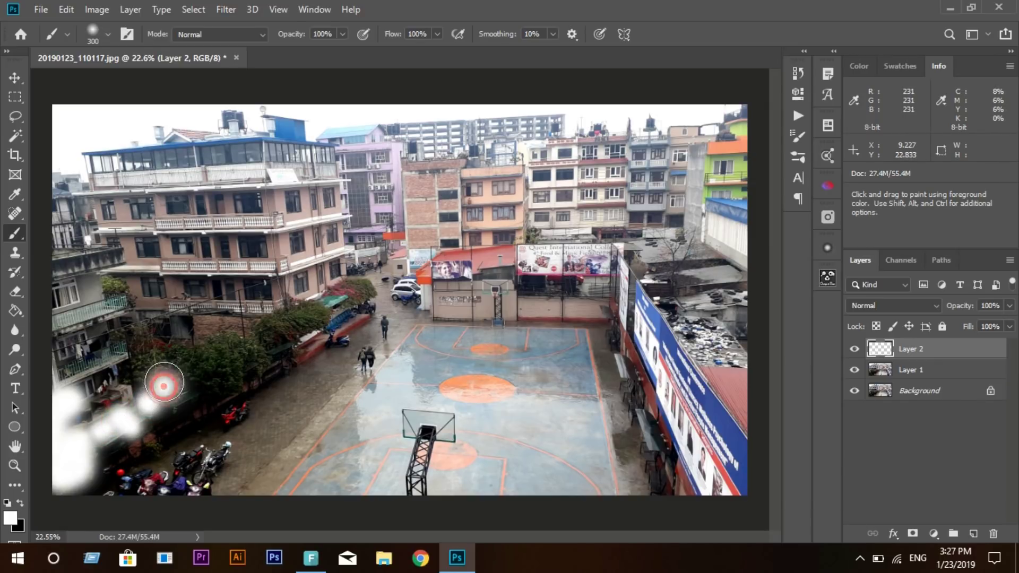
key(bracketleft)
click(114, 287)
key(bracketright)
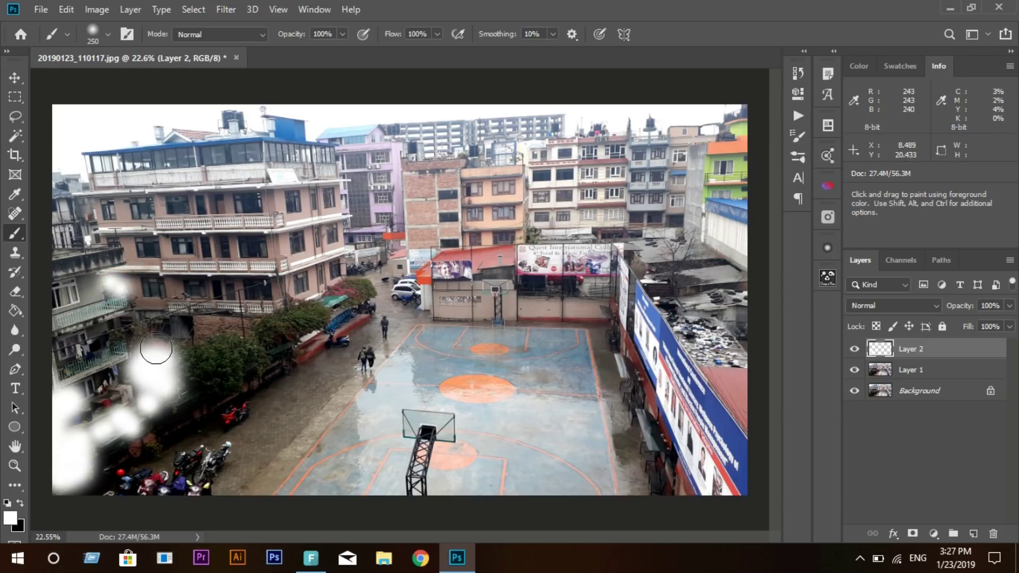
mouse_move(167, 360)
mouse_down()
mouse_move(241, 346)
mouse_move(216, 342)
mouse_move(191, 360)
mouse_move(228, 346)
mouse_move(263, 358)
mouse_move(208, 382)
mouse_move(237, 353)
mouse_move(361, 291)
mouse_move(285, 314)
mouse_move(312, 303)
mouse_up()
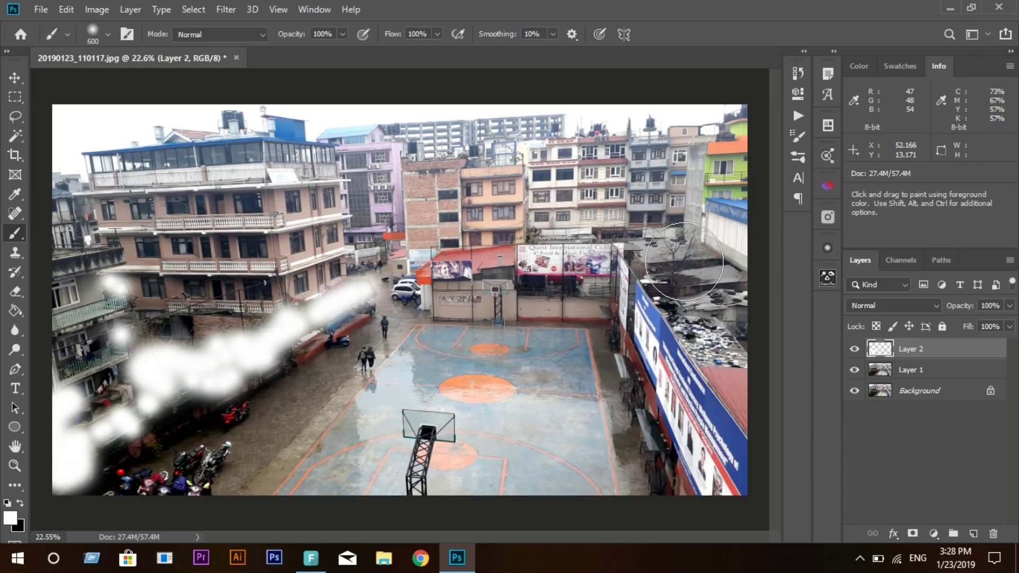
Step: Paint white snow over the right-side rooftops behind the court
key(bracketright)
key(bracketright)
key(bracketright)
mouse_move(676, 262)
mouse_down()
mouse_move(712, 336)
mouse_move(676, 291)
mouse_move(694, 248)
mouse_move(655, 245)
mouse_up()
key(bracketleft)
key(bracketleft)
key(bracketleft)
mouse_move(535, 236)
mouse_down()
mouse_move(635, 237)
mouse_move(603, 241)
mouse_up()
Step: Set Layer 2's Underlying Layer Blend If to black 12/55 and white 76
click(152, 444)
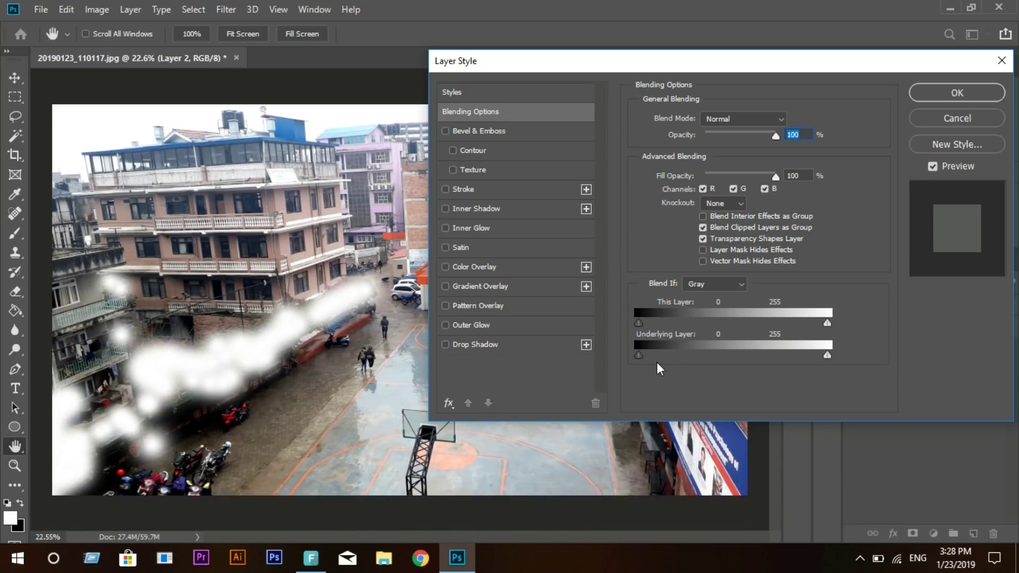
drag(639, 355, 657, 361)
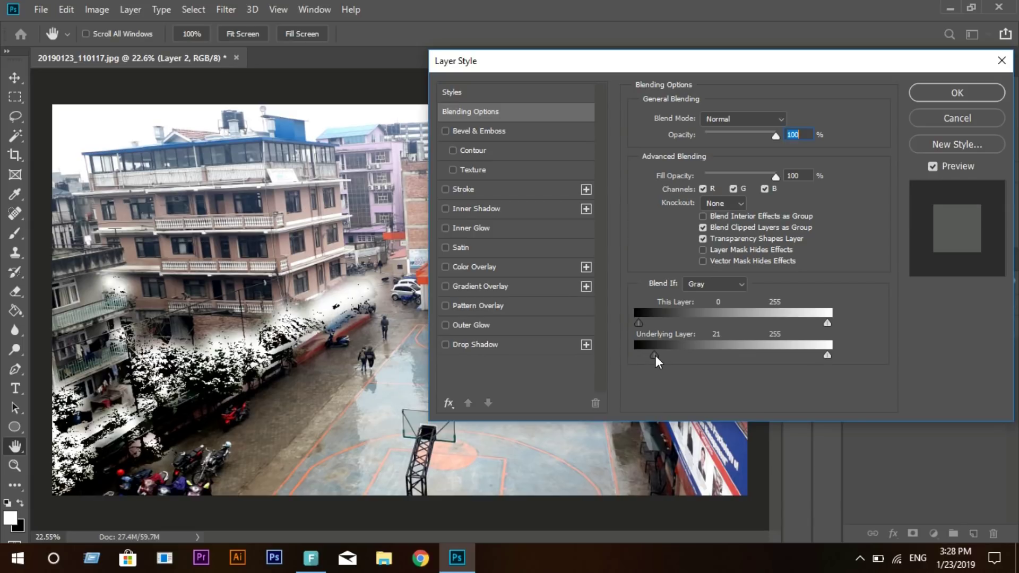
drag(775, 354, 669, 352)
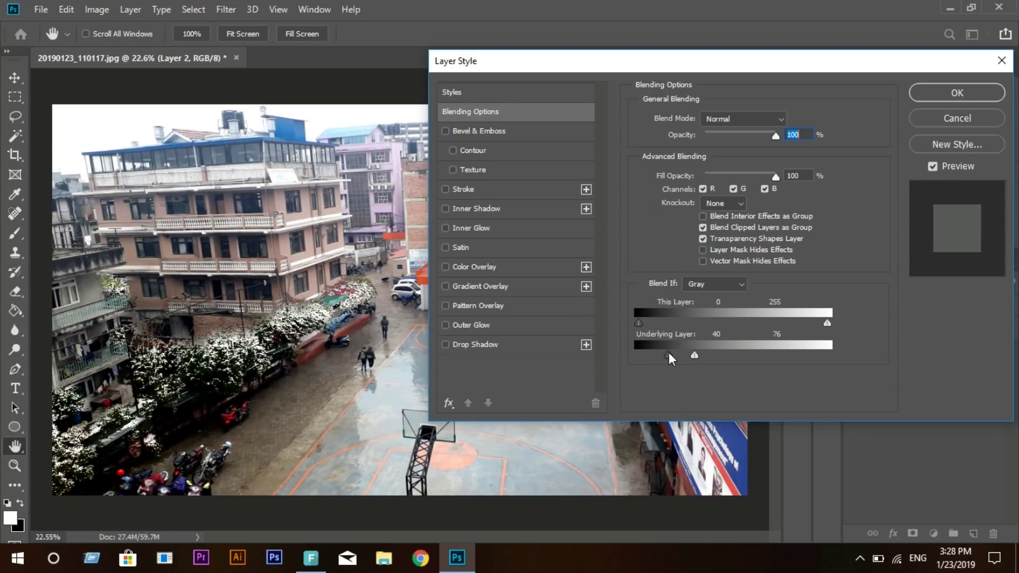
mouse_move(667, 354)
mouse_down()
mouse_move(680, 361)
mouse_move(648, 355)
mouse_up()
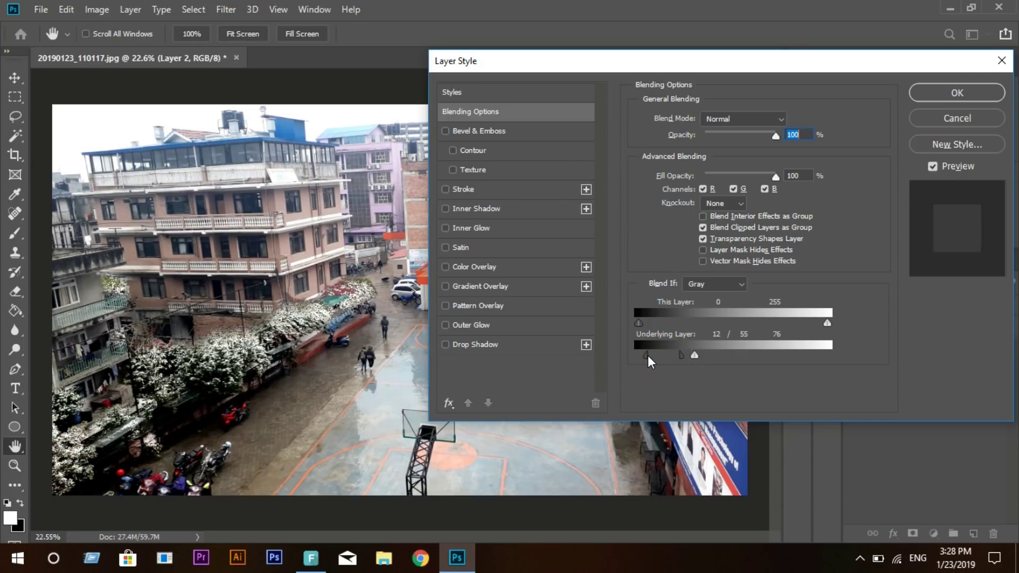
mouse_move(831, 76)
mouse_down()
mouse_move(381, 147)
mouse_move(364, 161)
mouse_move(413, 98)
mouse_move(530, 100)
mouse_up()
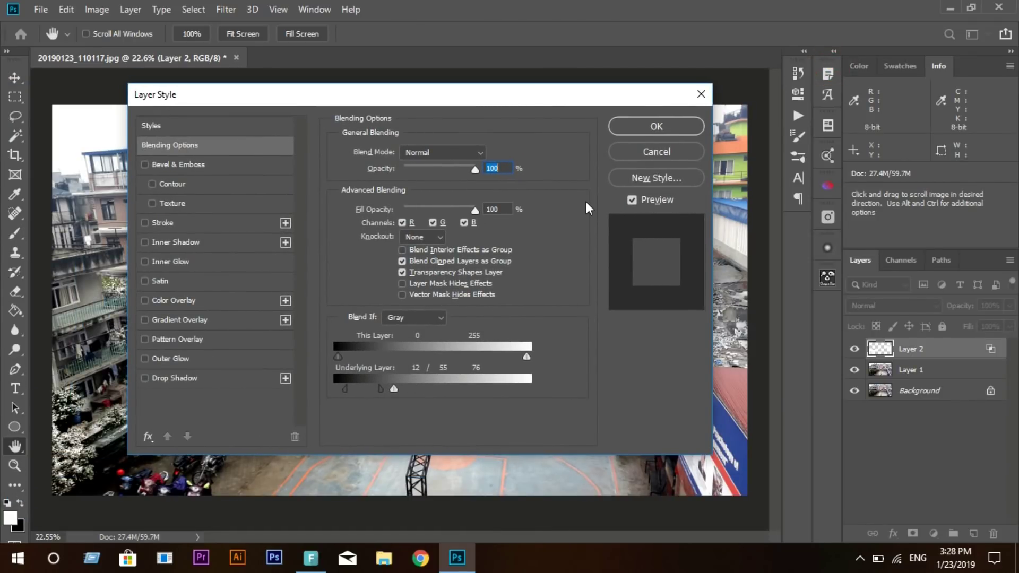
Step: Apply Layer 2's blending and toggle its visibility to compare the tree snow
click(625, 124)
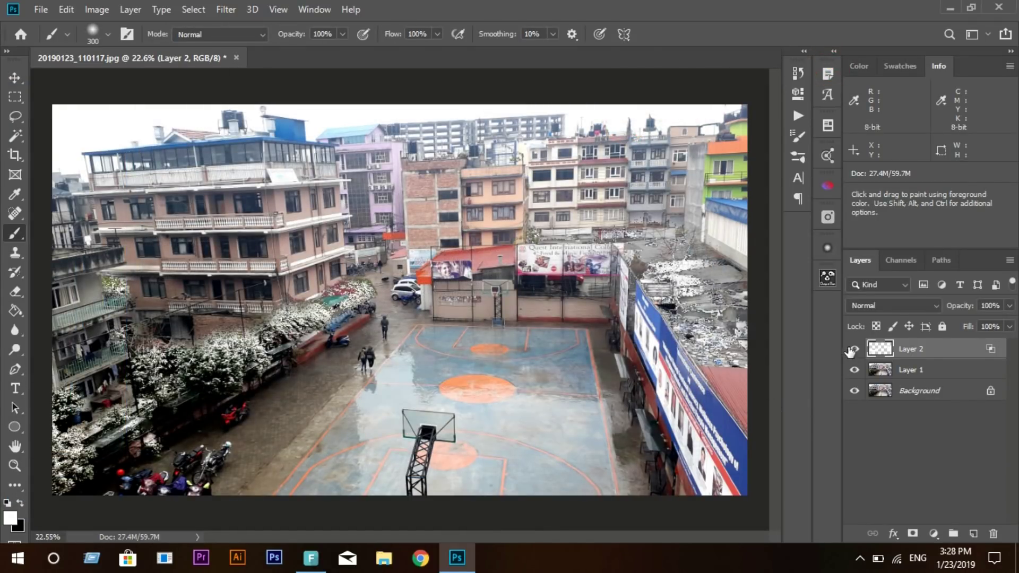
click(854, 350)
click(855, 350)
click(855, 350)
click(854, 349)
click(854, 349)
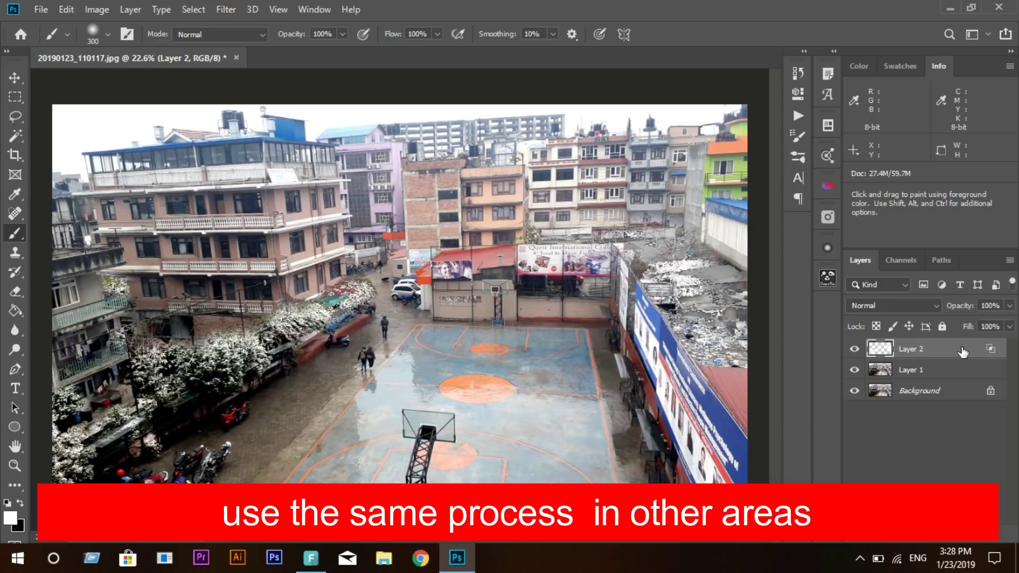
Step: Add Layer 3 and paint broad soft white across the lower-left street and court's right edge
key(ctrl+shift+alt+n)
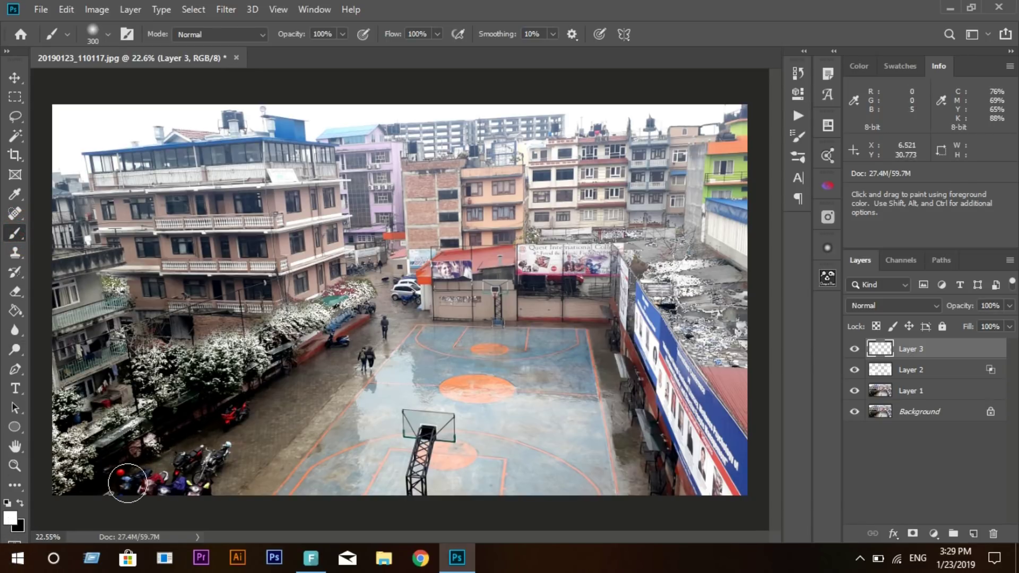
key(bracketright)
key(bracketright)
key(bracketright)
mouse_move(117, 480)
mouse_down()
mouse_move(227, 462)
mouse_move(334, 368)
mouse_up()
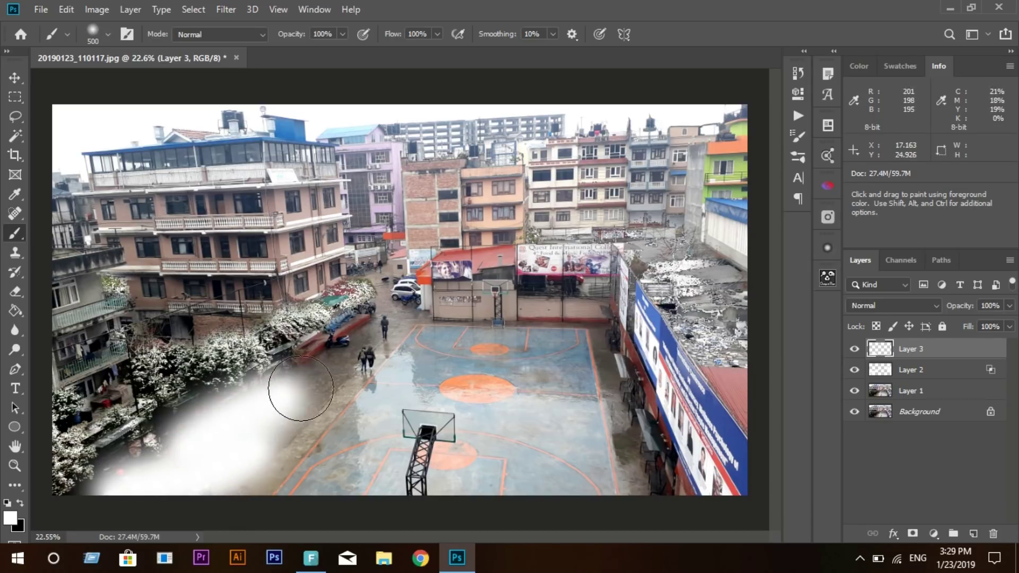
key(bracketleft)
key(bracketleft)
click(332, 359)
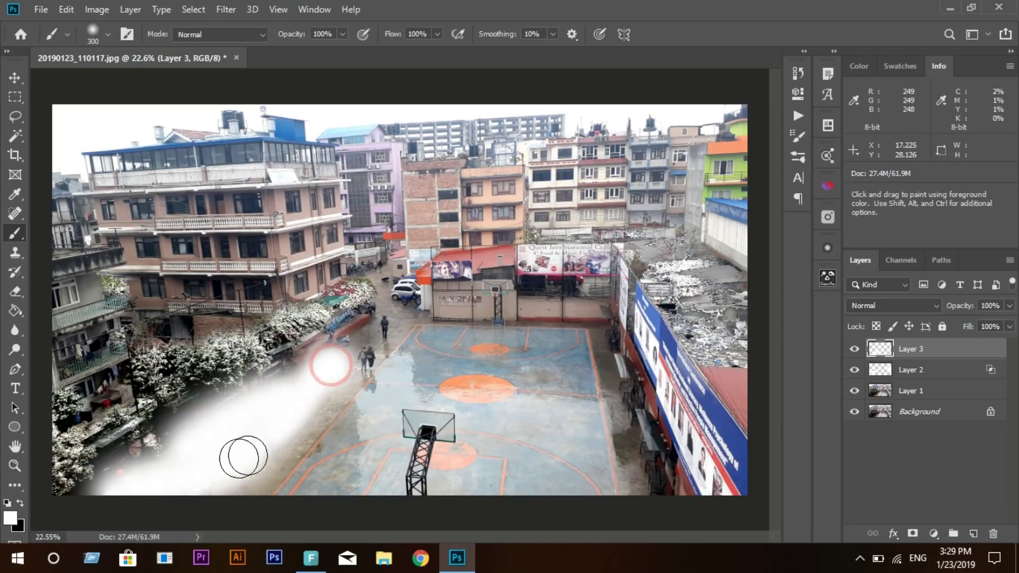
key(bracketright)
key(bracketright)
drag(603, 346, 659, 524)
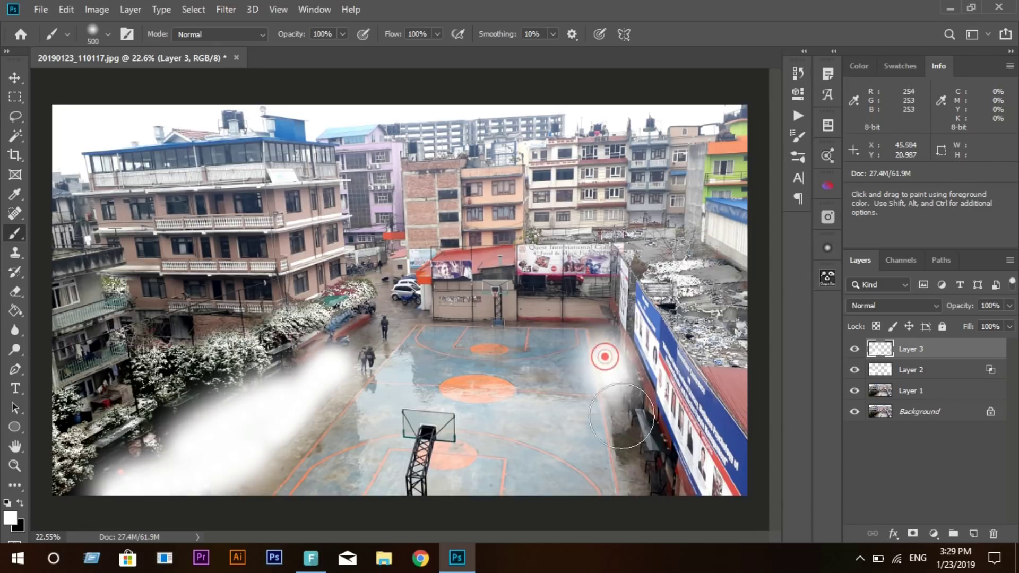
Step: Paint white across the back of the court and near the parked cars, then open Layer 3's blending options
key(bracketleft)
key(bracketleft)
click(609, 319)
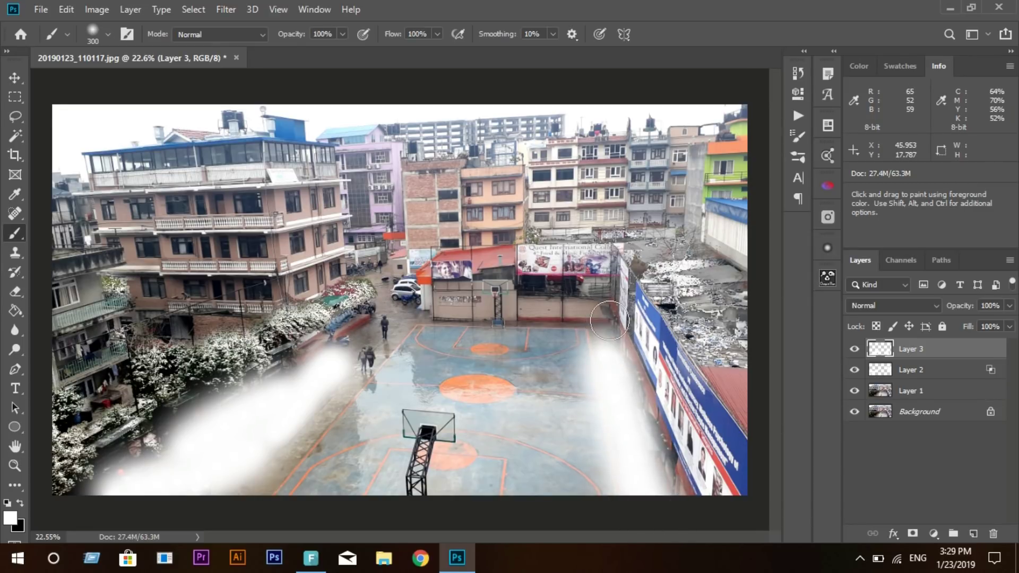
drag(565, 321, 553, 319)
mouse_move(409, 318)
mouse_down()
mouse_move(598, 330)
mouse_move(610, 402)
mouse_up()
key(bracketleft)
mouse_move(398, 308)
mouse_down()
mouse_move(380, 278)
mouse_move(387, 273)
mouse_move(389, 312)
mouse_up()
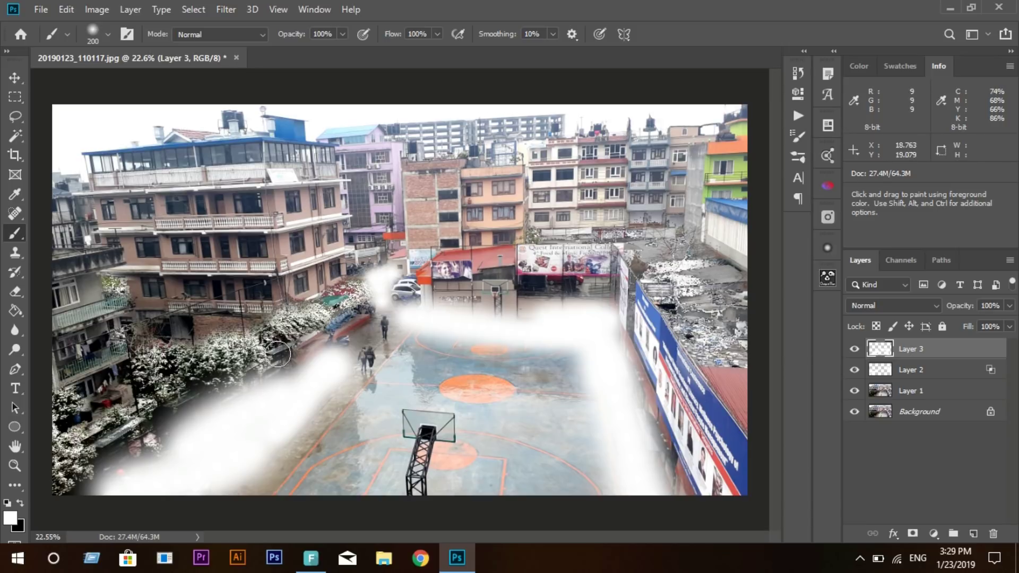
click(365, 332)
click(365, 326)
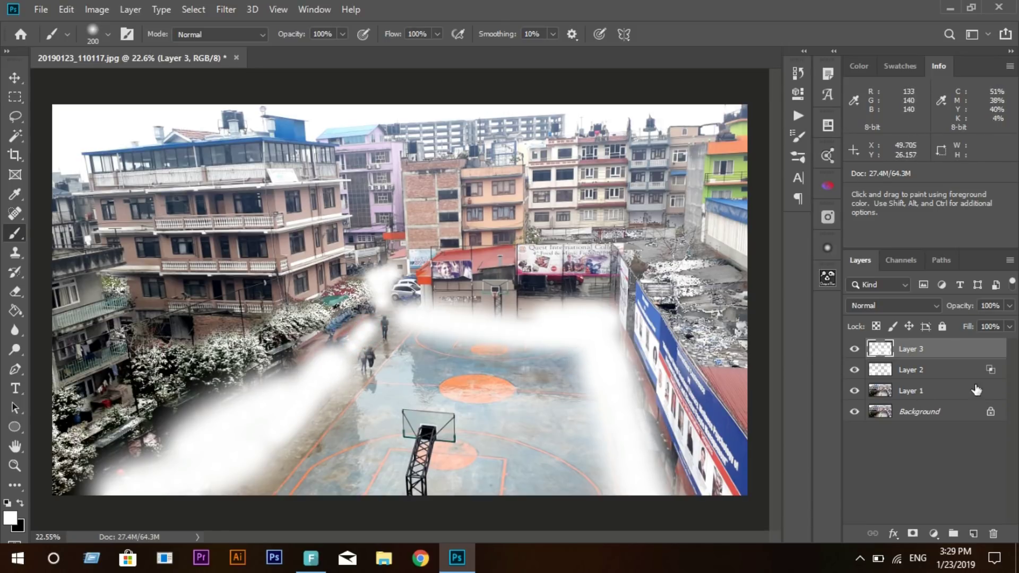
double_click(990, 350)
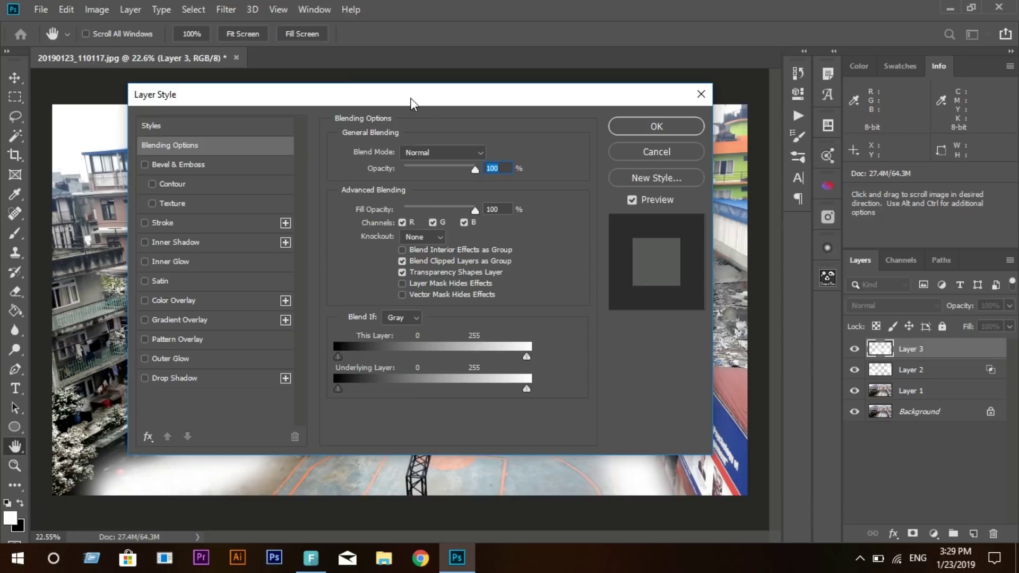
Step: Set Layer 3's Underlying Layer Blend If to black 27/70 and white 103
drag(410, 97, 653, 86)
drag(584, 377, 623, 377)
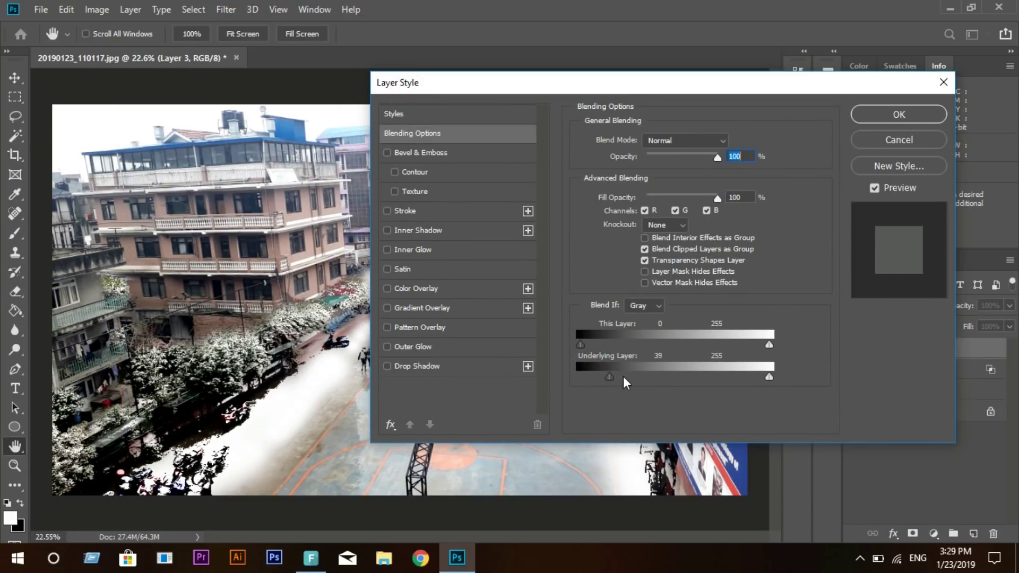
mouse_move(769, 377)
mouse_down()
mouse_move(604, 376)
mouse_move(626, 376)
mouse_move(613, 377)
mouse_up()
drag(611, 379, 615, 379)
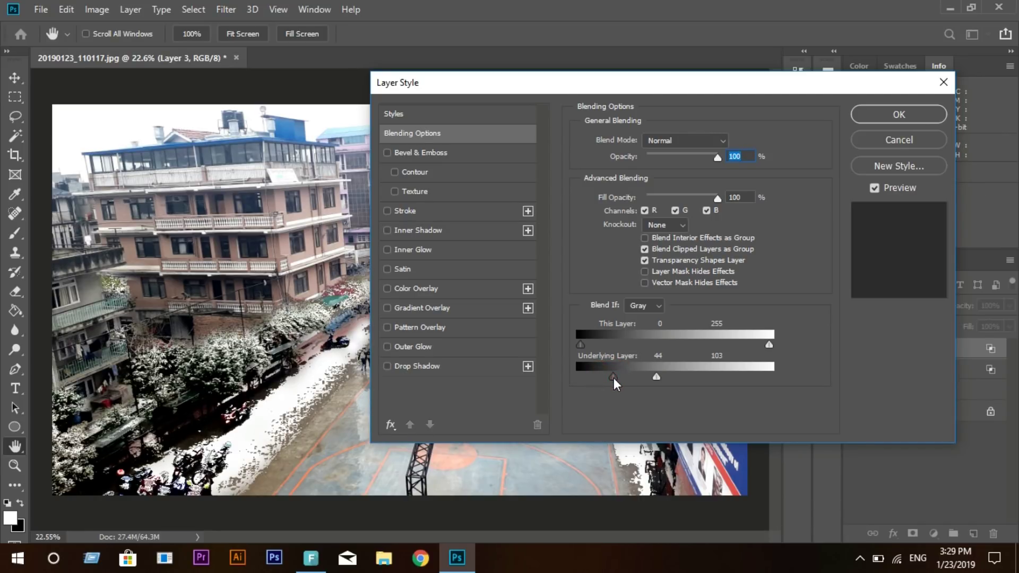
mouse_move(612, 378)
mouse_down()
mouse_move(595, 378)
mouse_move(633, 377)
mouse_up()
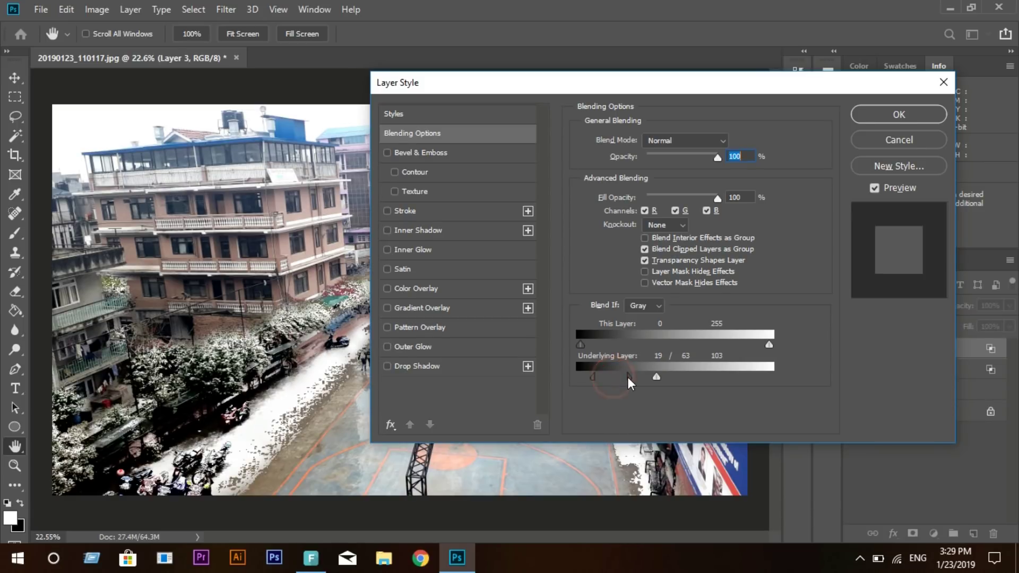
mouse_move(658, 82)
mouse_down()
mouse_move(761, 433)
mouse_move(254, 101)
mouse_up()
drag(221, 390, 181, 394)
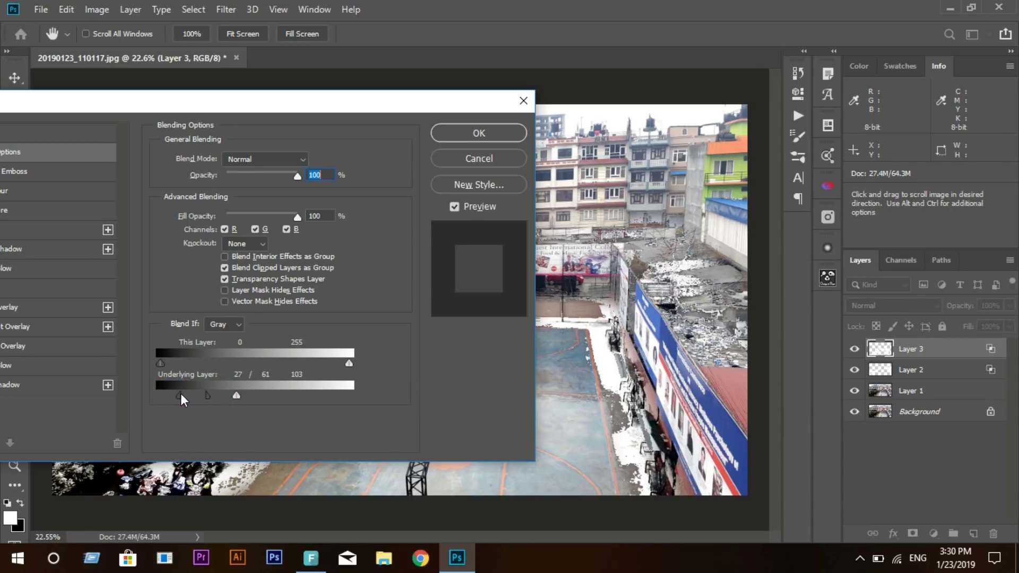
mouse_move(209, 393)
mouse_down()
mouse_move(196, 394)
mouse_move(211, 393)
mouse_up()
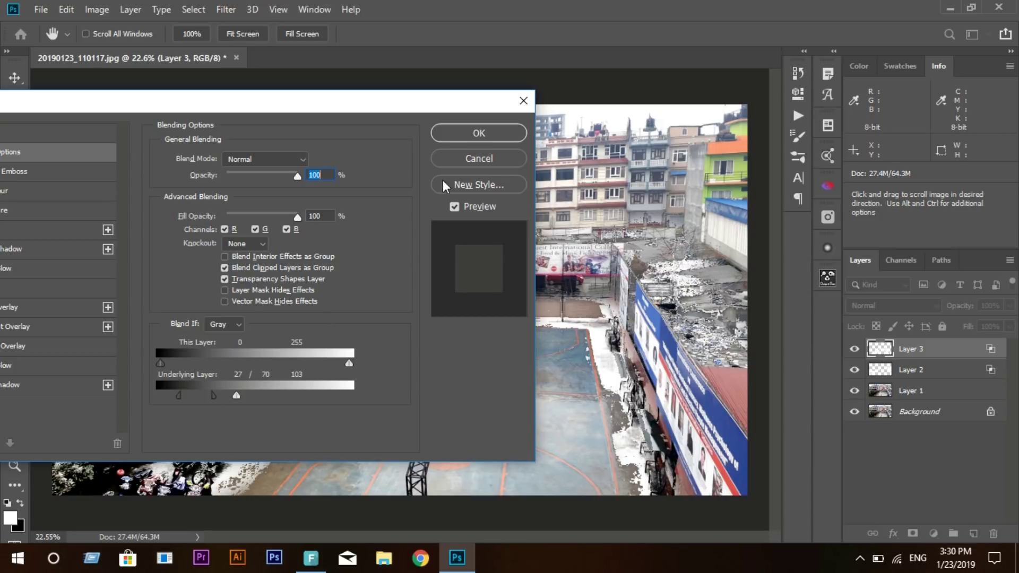
drag(398, 102, 473, 102)
Step: Apply Layer 3's blending, add Layer 4, and paint white over the court and back wall
click(555, 132)
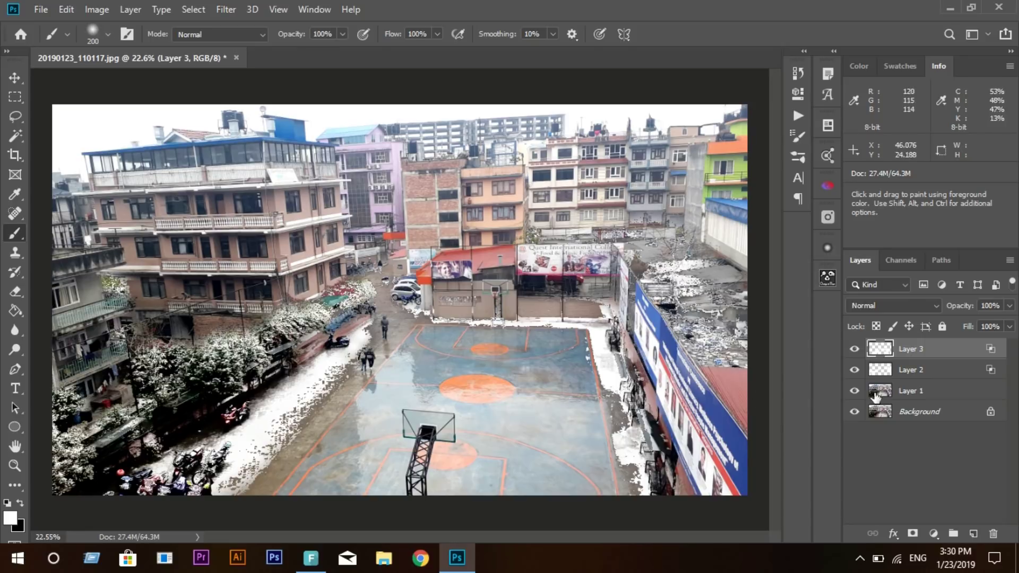
click(980, 535)
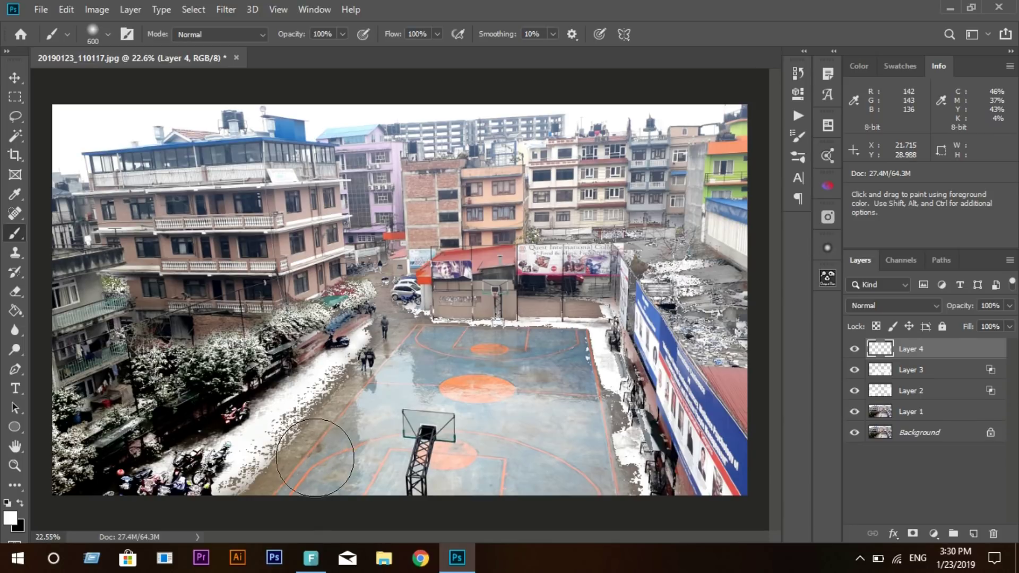
key(bracketright)
key(bracketright)
key(bracketright)
mouse_move(271, 478)
mouse_down()
mouse_move(378, 476)
mouse_move(398, 409)
mouse_move(437, 353)
mouse_move(565, 360)
mouse_move(443, 463)
mouse_move(596, 432)
mouse_move(582, 387)
mouse_move(605, 428)
mouse_move(580, 486)
mouse_up()
mouse_move(341, 412)
mouse_down()
mouse_move(364, 398)
mouse_move(478, 401)
mouse_move(567, 382)
mouse_move(553, 342)
mouse_move(467, 308)
mouse_move(572, 325)
mouse_up()
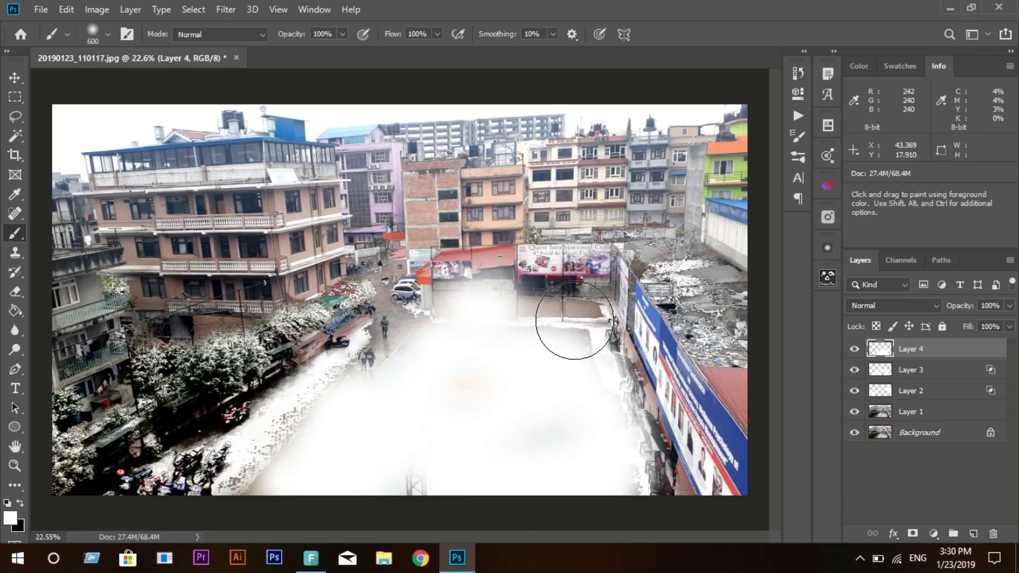
key(ctrl+z)
click(571, 302)
click(461, 304)
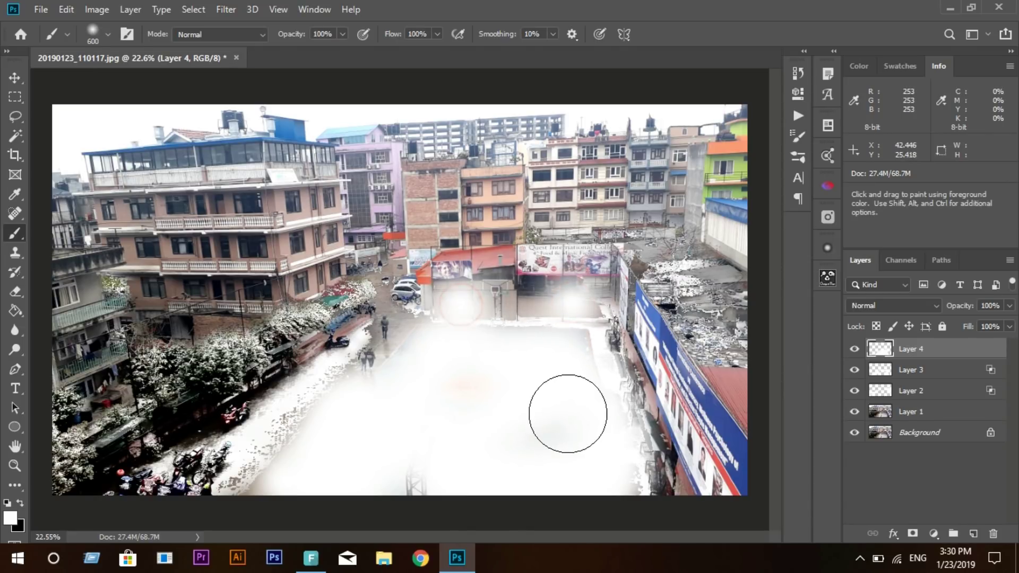
Step: Dab white onto the buildings behind the court and along the left-side buildings
click(479, 248)
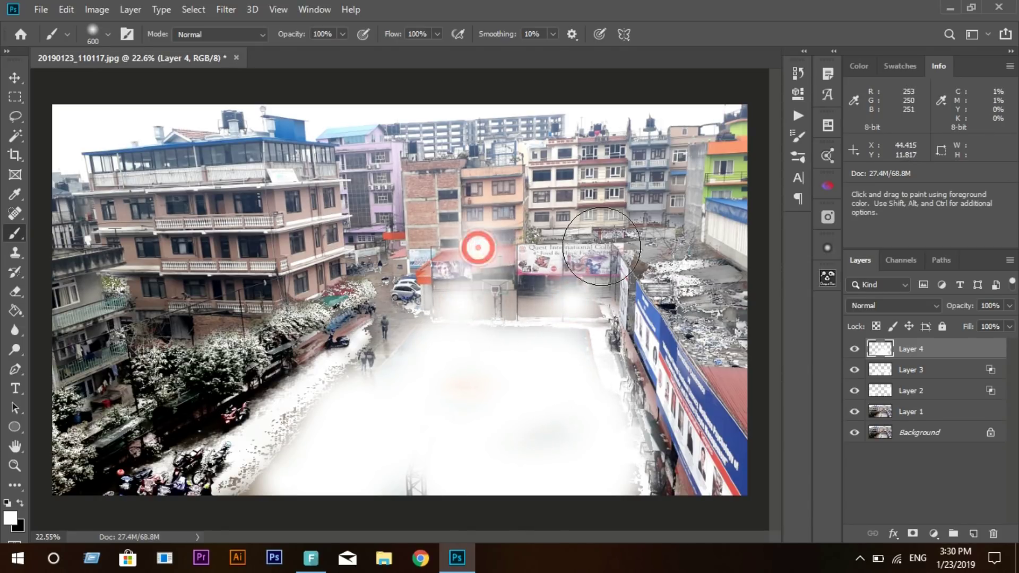
click(599, 242)
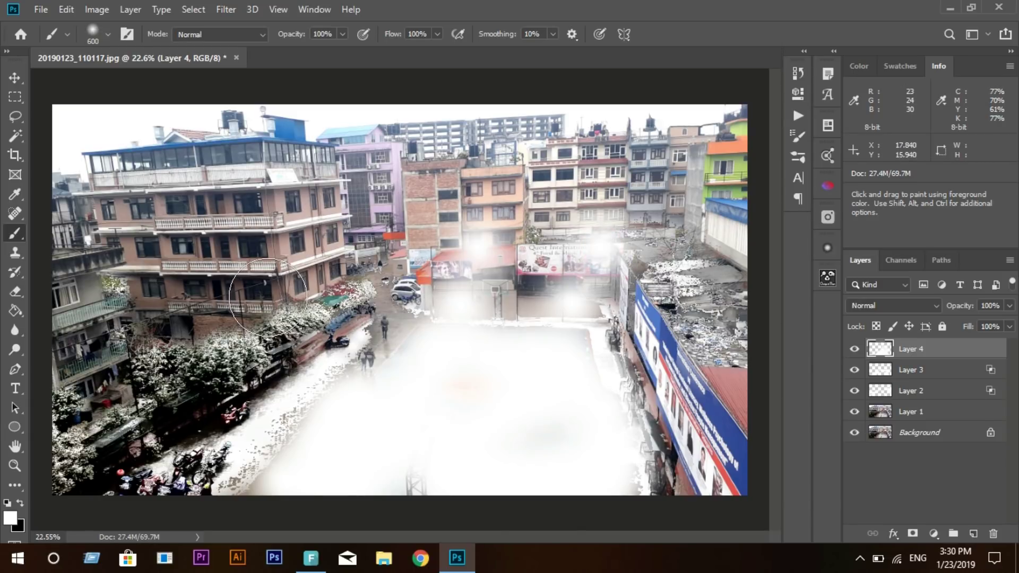
click(268, 297)
click(206, 320)
click(93, 361)
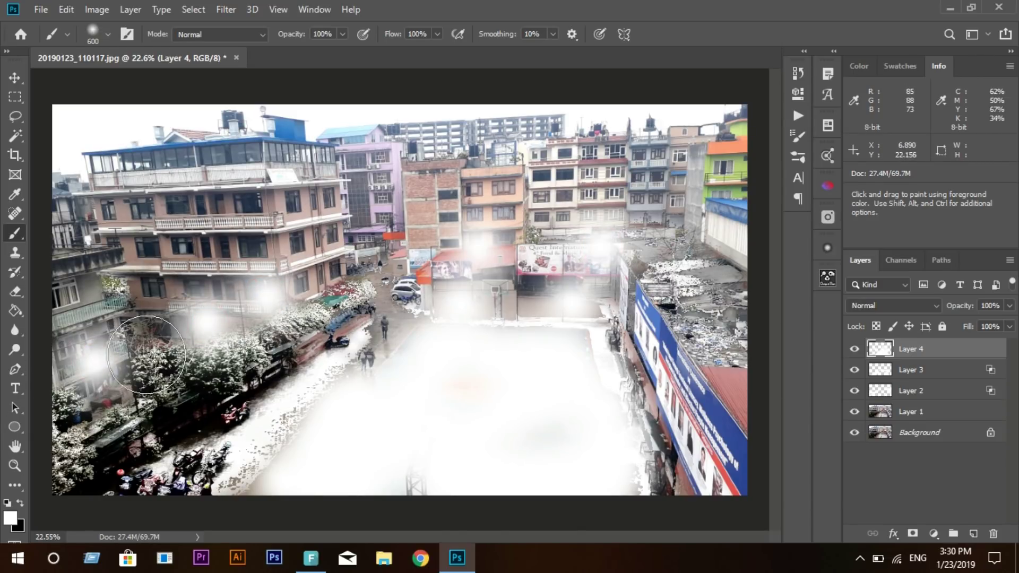
key(ctrl+z)
click(142, 348)
click(72, 379)
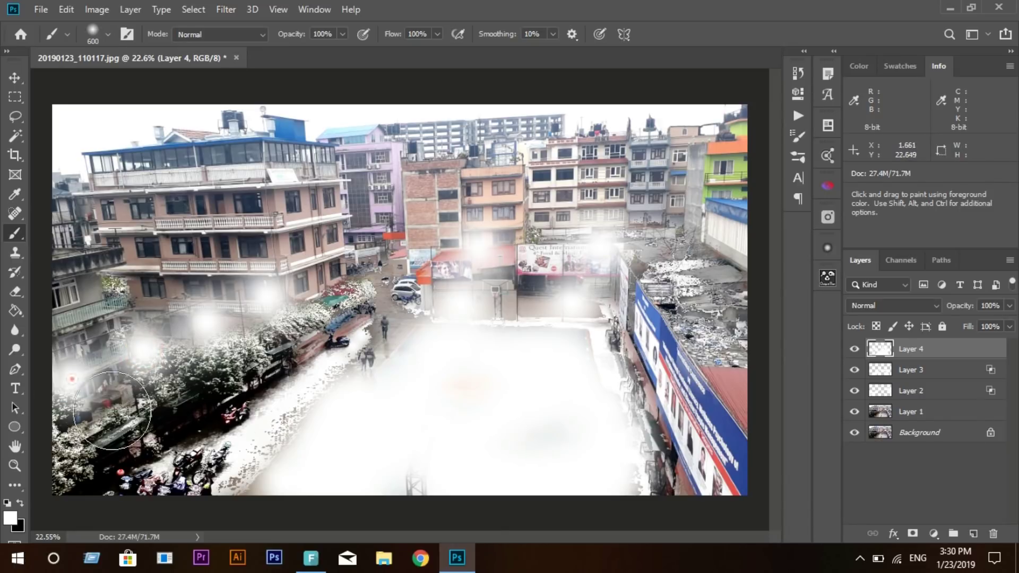
Step: Dab white snow onto the left building's balconies and the left rooftop
click(64, 266)
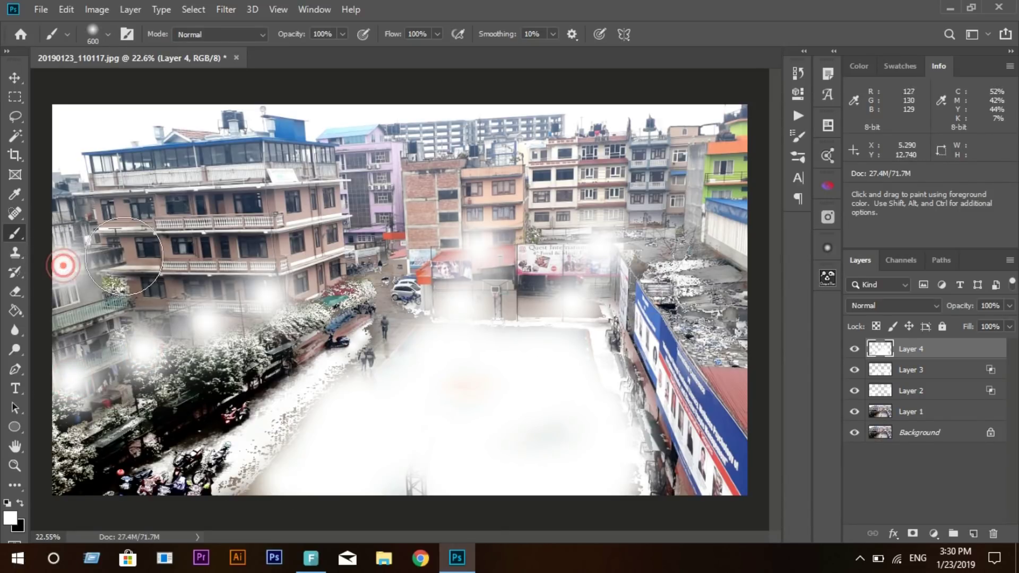
click(112, 256)
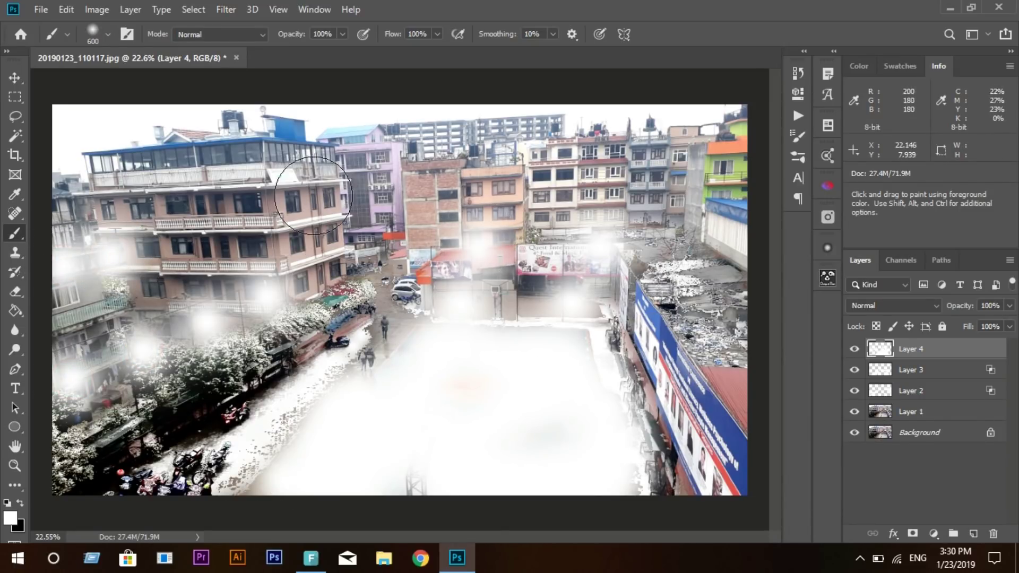
click(281, 136)
click(170, 138)
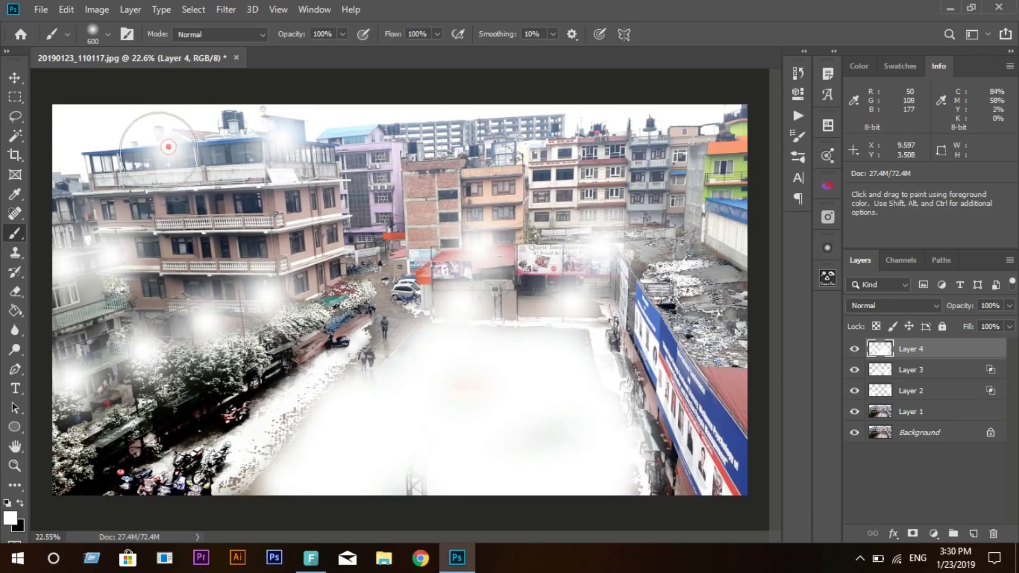
click(225, 141)
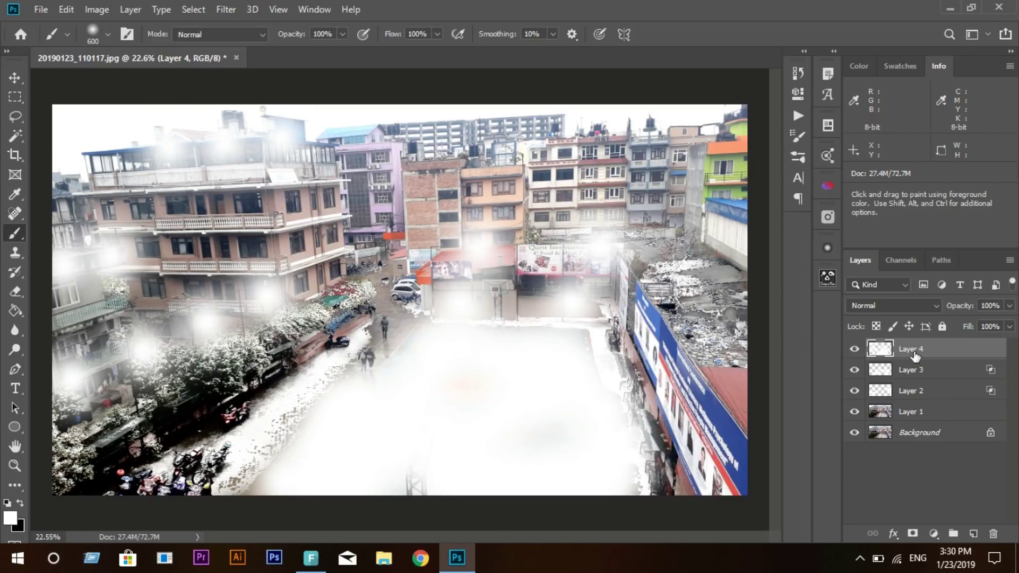
Step: Set Layer 4's Underlying Layer Blend If to black 70/117 and white 157
double_click(978, 351)
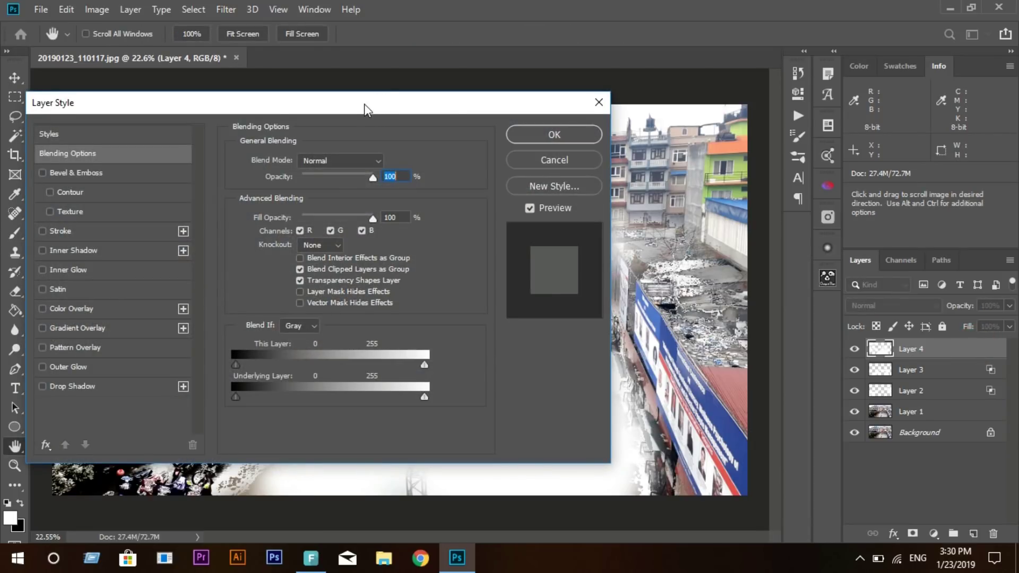
drag(367, 106, 540, 98)
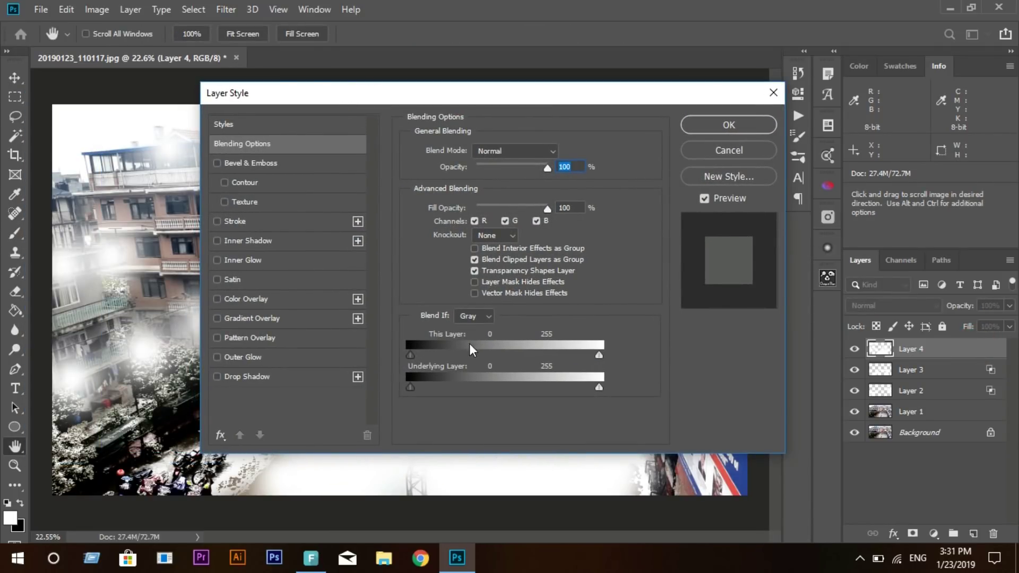
drag(451, 89, 454, 16)
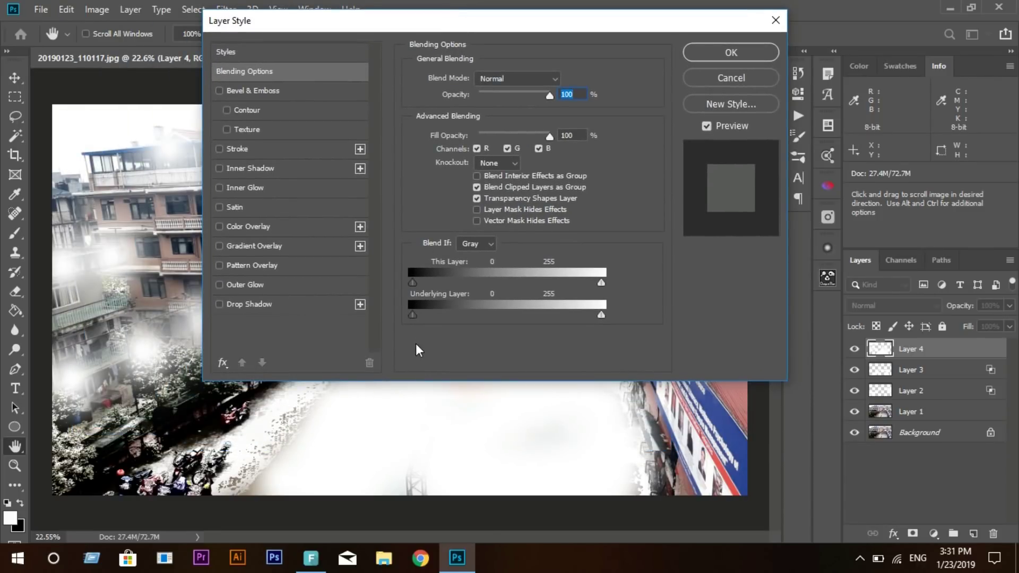
mouse_move(413, 314)
mouse_down()
mouse_move(473, 317)
mouse_move(455, 317)
mouse_up()
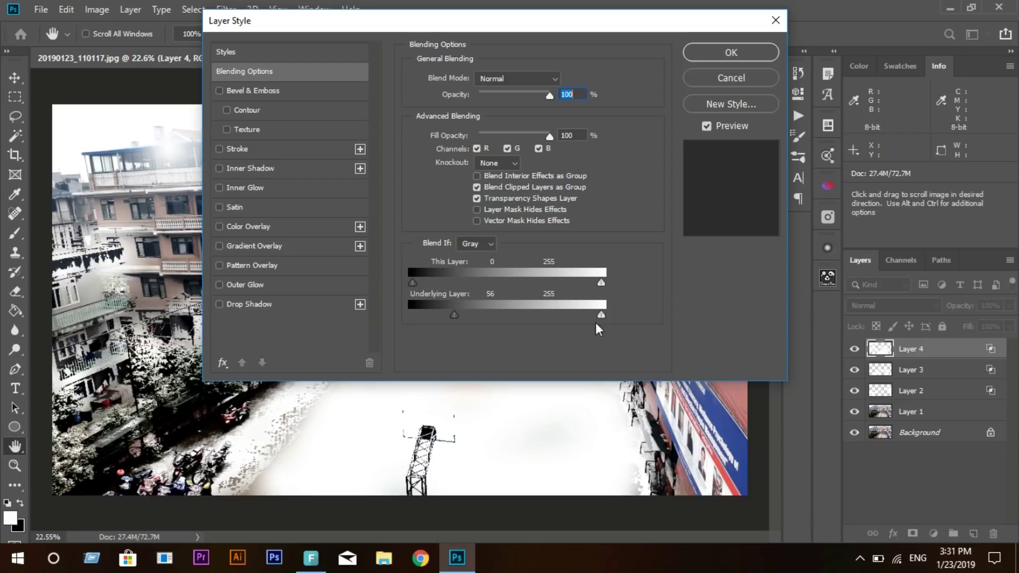
mouse_move(573, 314)
mouse_down()
mouse_move(511, 313)
mouse_move(541, 313)
mouse_up()
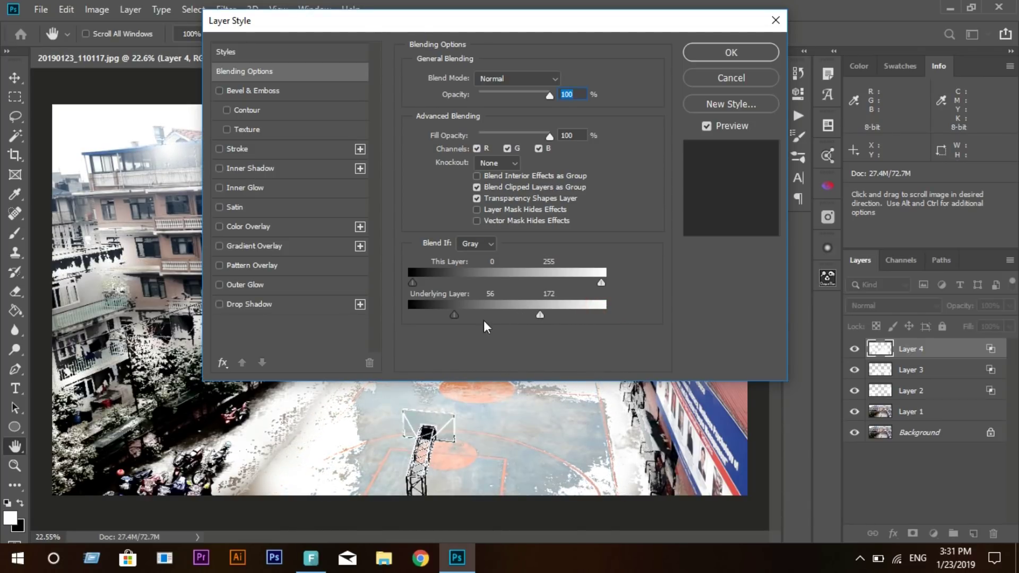
mouse_move(455, 314)
mouse_down()
mouse_move(469, 314)
mouse_move(429, 314)
mouse_move(457, 314)
mouse_up()
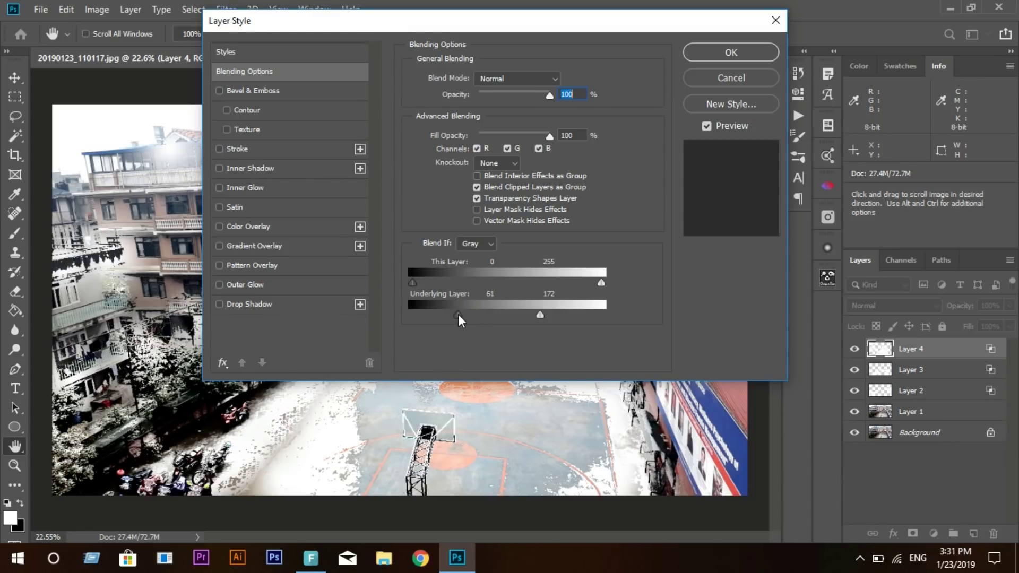
mouse_move(535, 314)
mouse_down()
mouse_move(500, 314)
mouse_move(542, 313)
mouse_up()
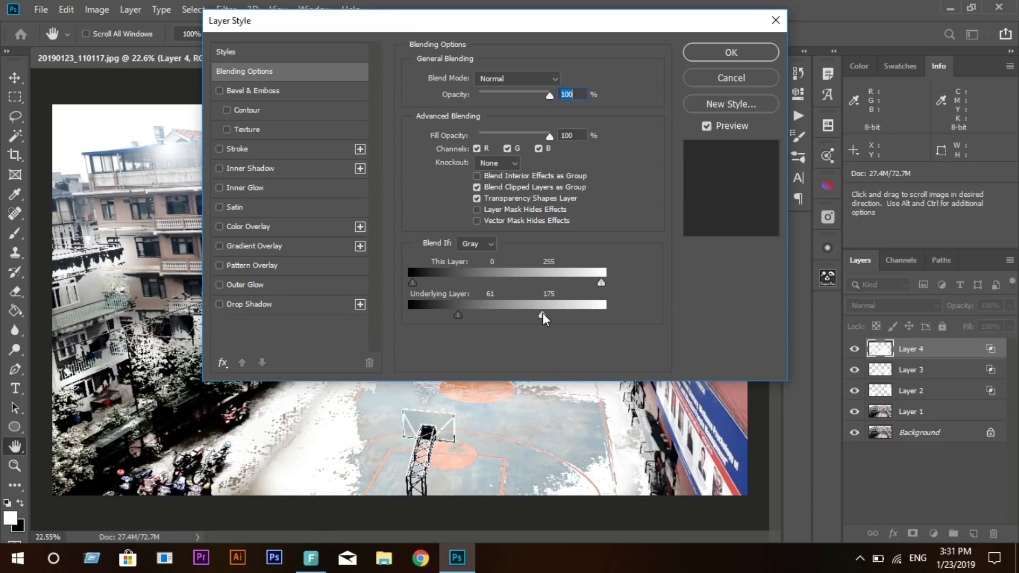
mouse_move(458, 314)
alt+mouse_down()
mouse_move(482, 316)
mouse_move(438, 316)
mouse_move(464, 317)
alt+mouse_up()
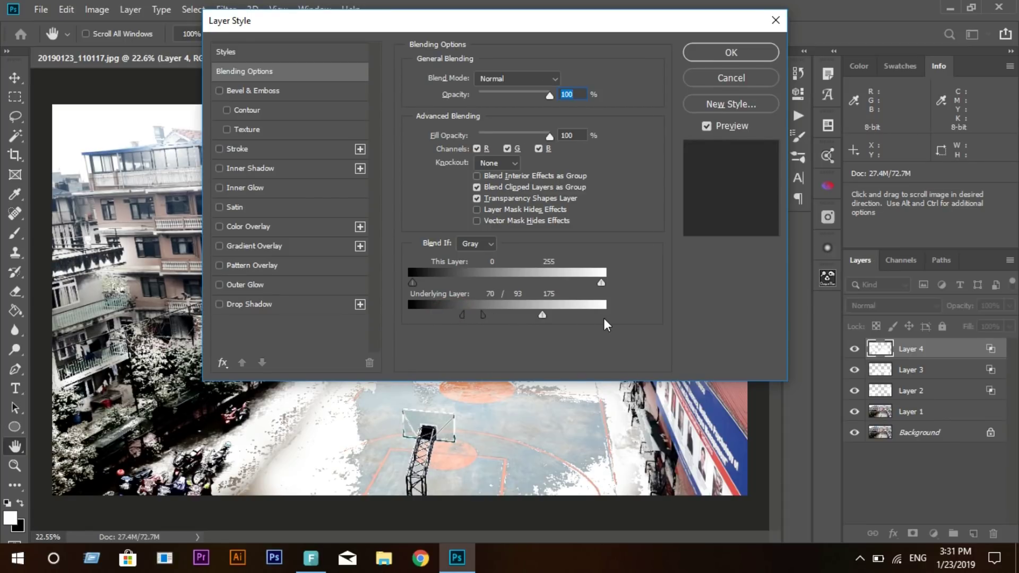
mouse_move(542, 314)
mouse_down()
mouse_move(524, 314)
mouse_move(535, 313)
mouse_up()
mouse_move(632, 29)
mouse_down()
mouse_move(311, 447)
mouse_move(316, 456)
mouse_move(344, 422)
mouse_move(290, 57)
mouse_up()
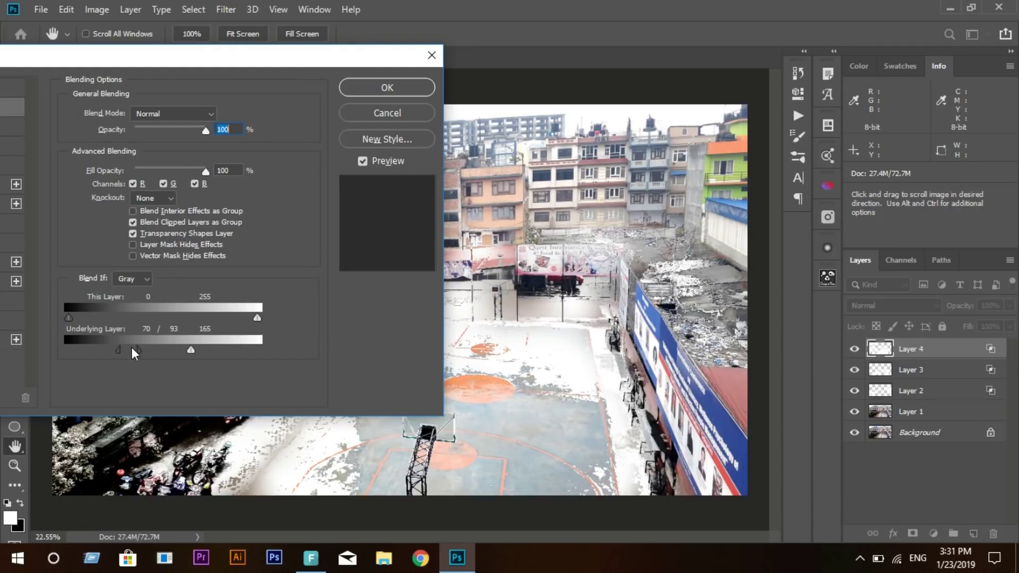
drag(137, 350, 186, 351)
Step: Add a mask to Layer 4 and paint the snow off the walkers and their reflection
click(393, 85)
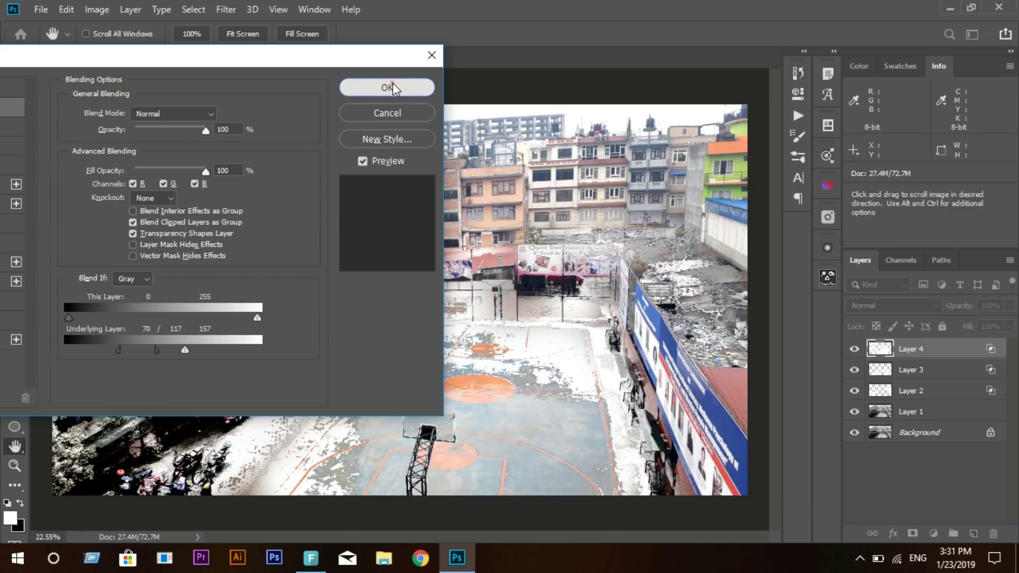
key(b)
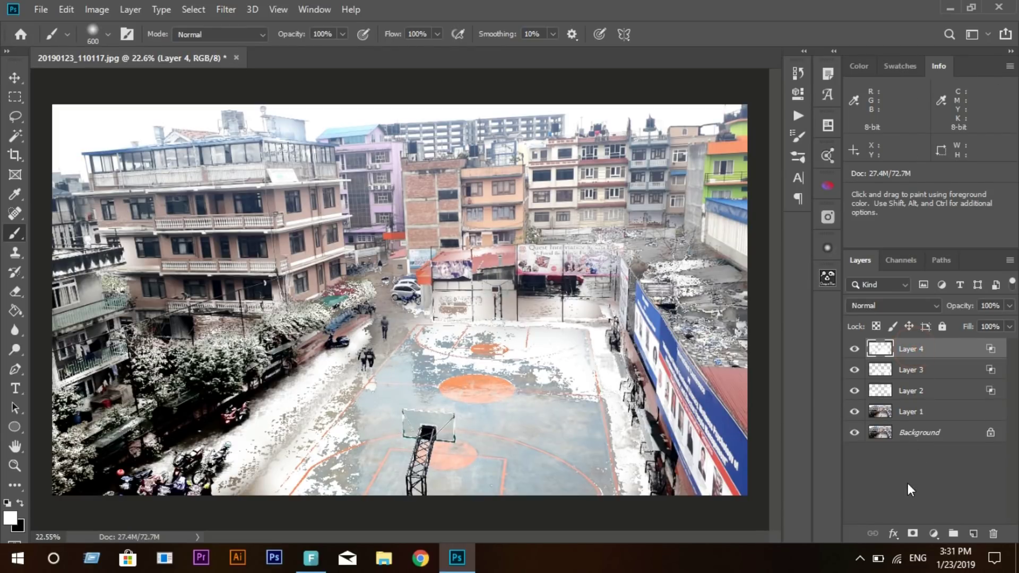
click(912, 534)
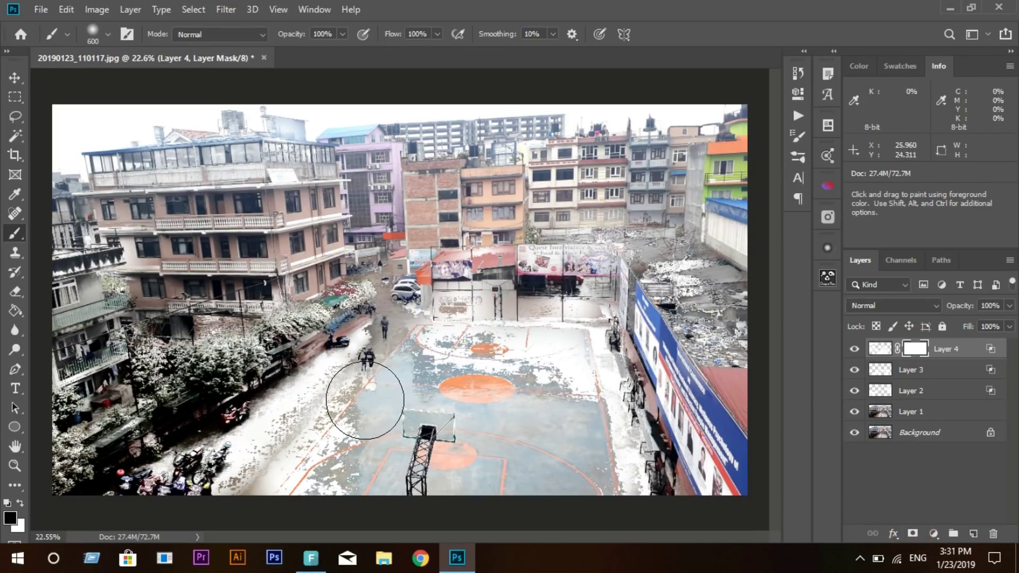
scroll(366, 371, up, 1)
scroll(372, 361, up, 2)
scroll(383, 340, up, 1)
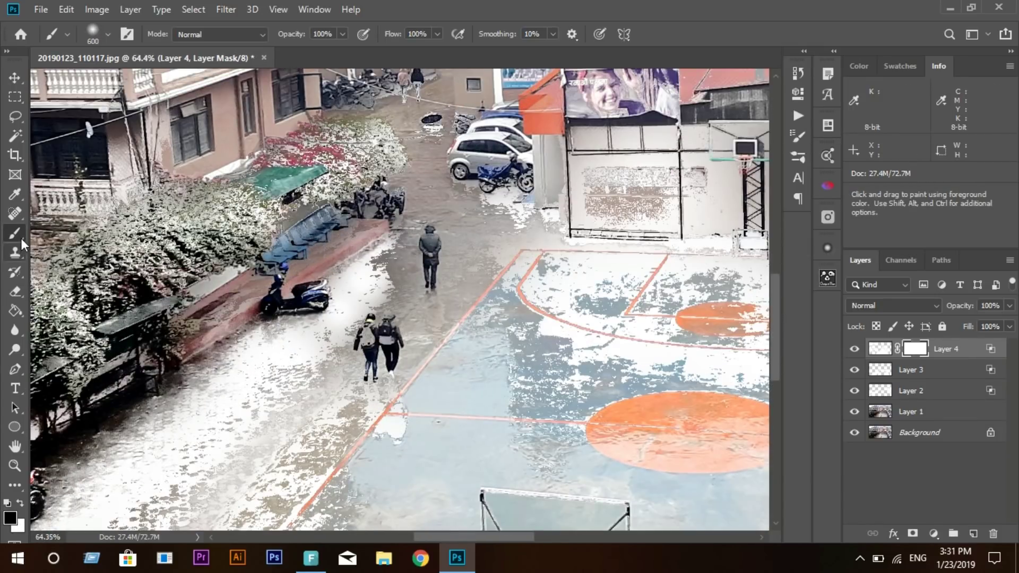
key(bracketleft)
key(bracketleft)
key(bracketleft)
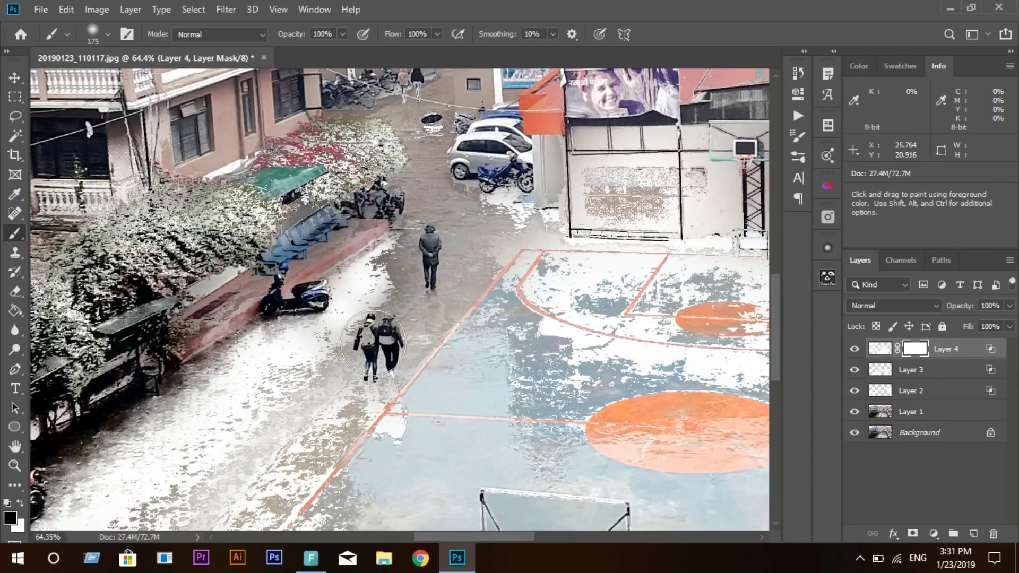
drag(379, 336, 373, 365)
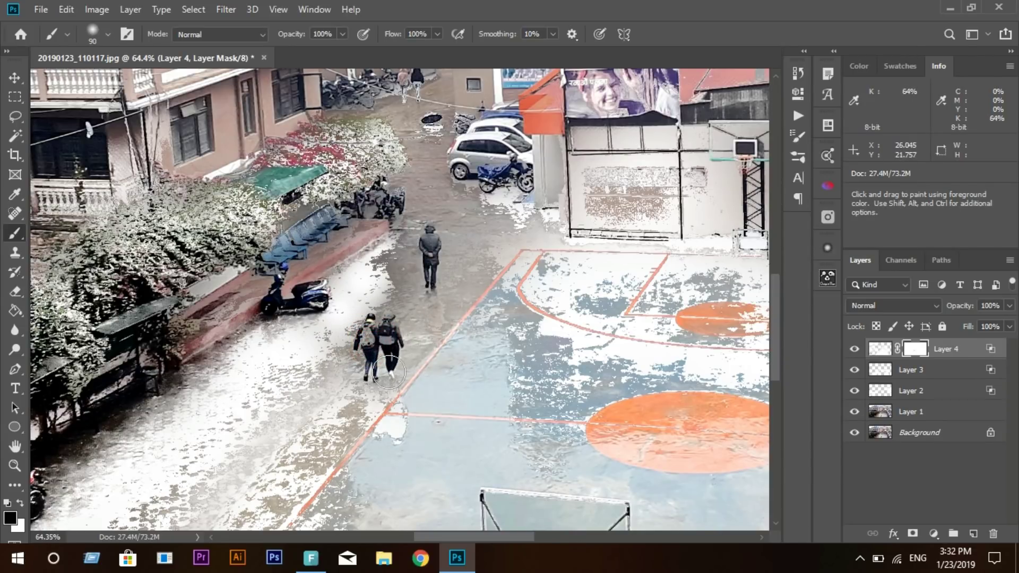
mouse_move(392, 413)
mouse_down()
mouse_move(406, 406)
mouse_move(374, 394)
mouse_up()
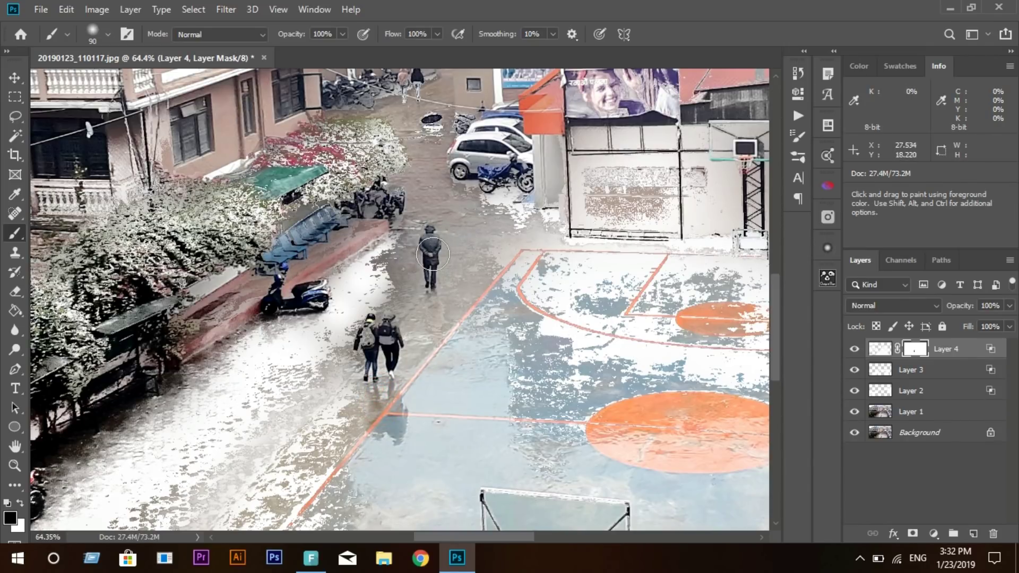
scroll(439, 137, up, 2)
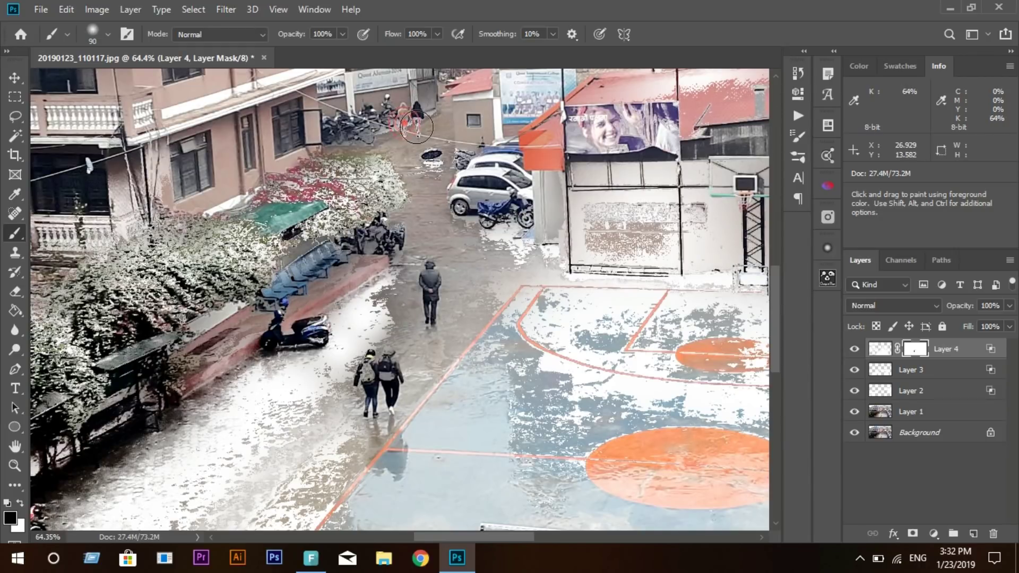
drag(420, 128, 409, 131)
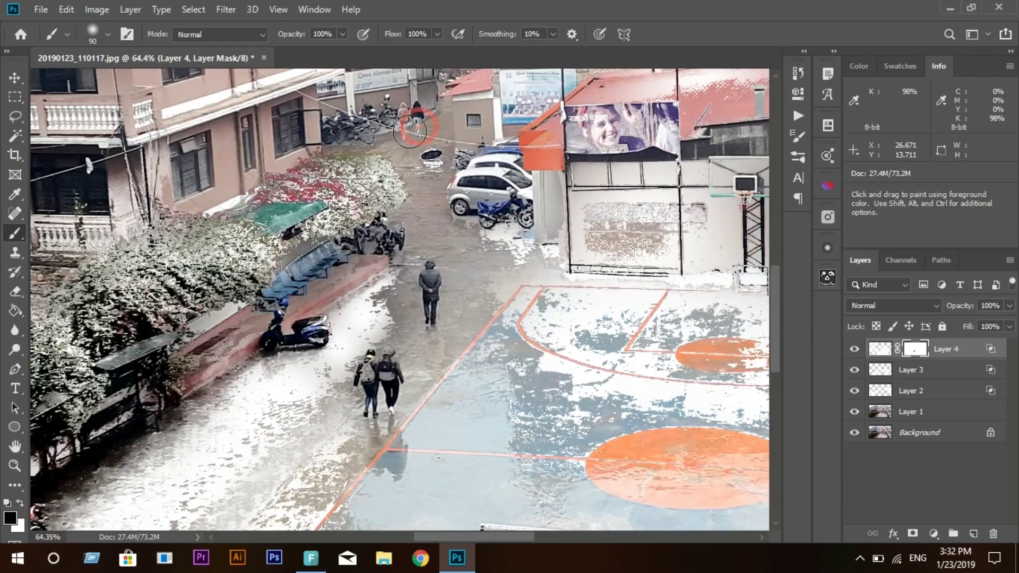
Step: Add a mask to Layer 3 and remove its snow over the distant figures
click(915, 377)
key(x)
click(854, 369)
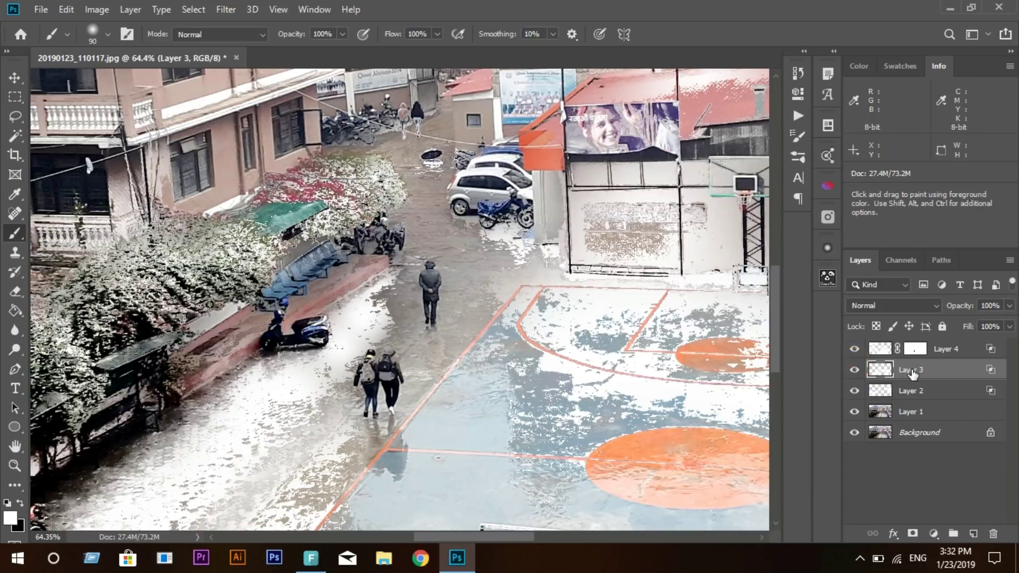
click(913, 534)
key(x)
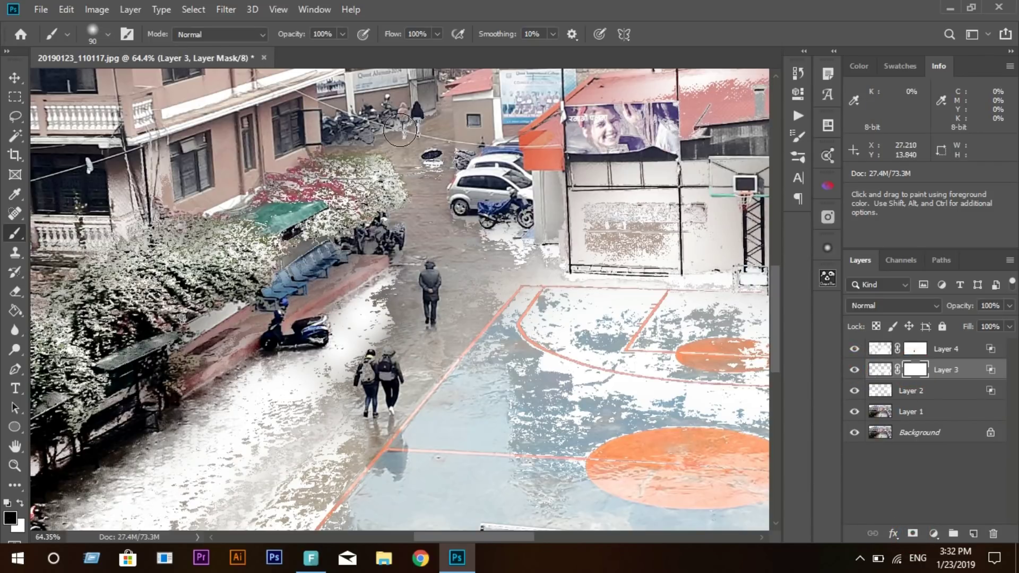
drag(405, 134, 419, 137)
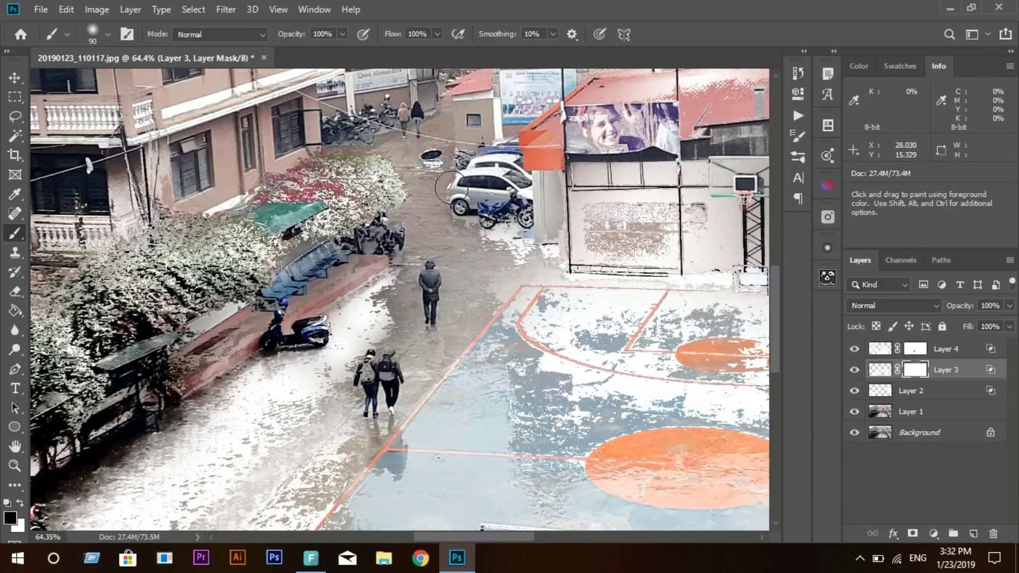
alt+scroll(392, 261, down, 5)
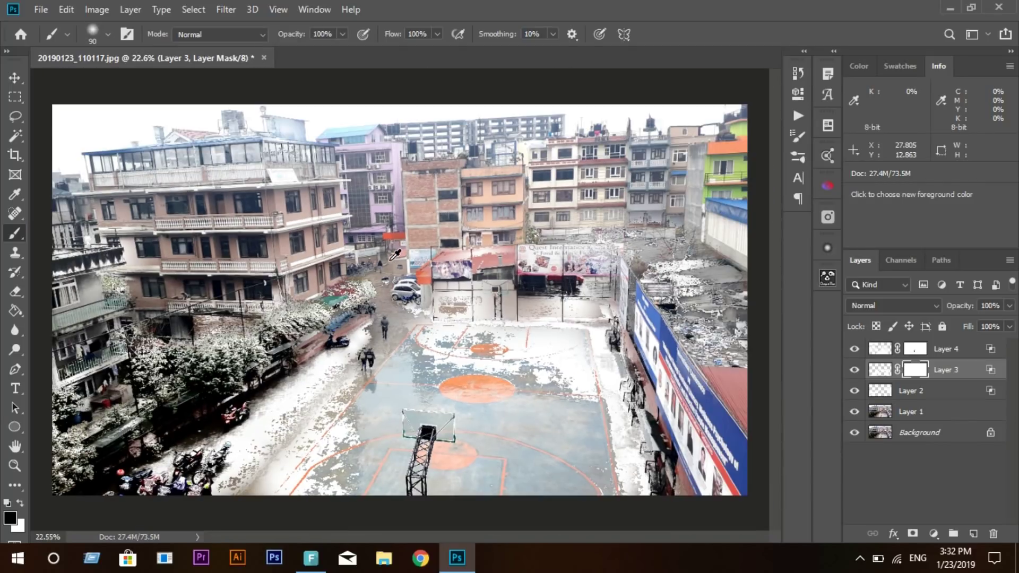
scroll(395, 255, down, 1)
Step: Add a new empty Layer 5 above Layer 4
click(13, 83)
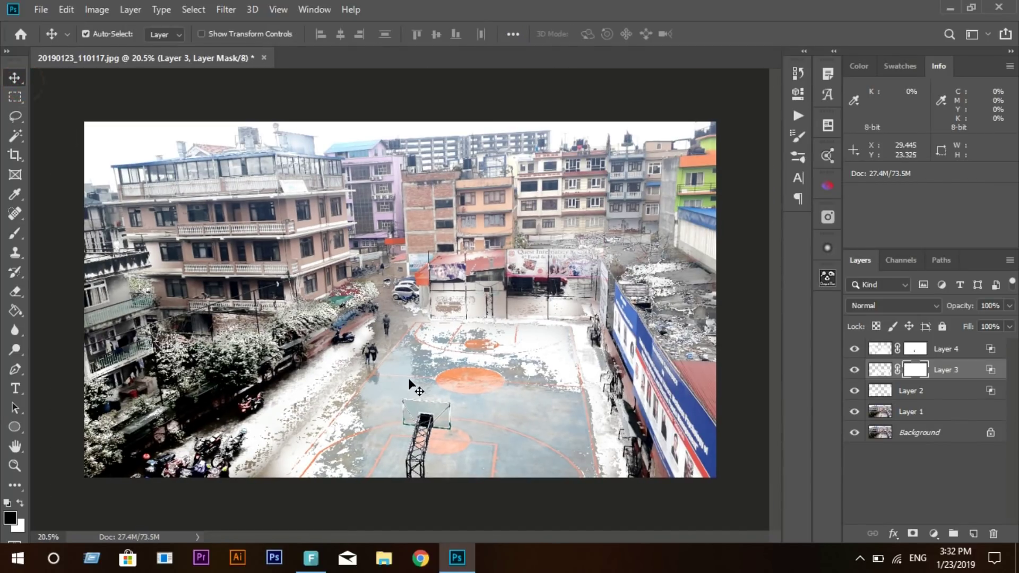
scroll(358, 317, up, 2)
scroll(356, 317, down, 2)
scroll(357, 317, down, 1)
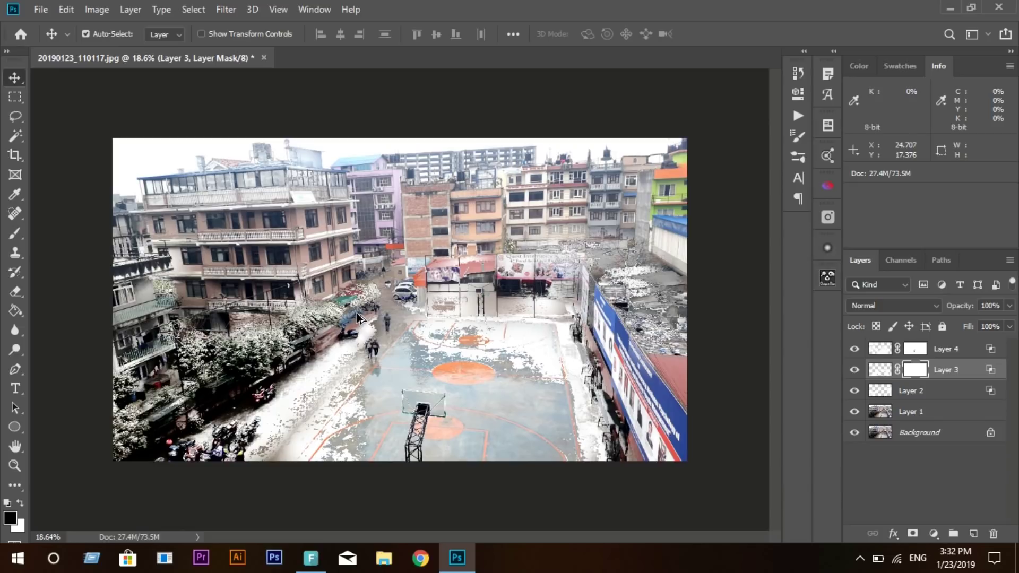
click(940, 352)
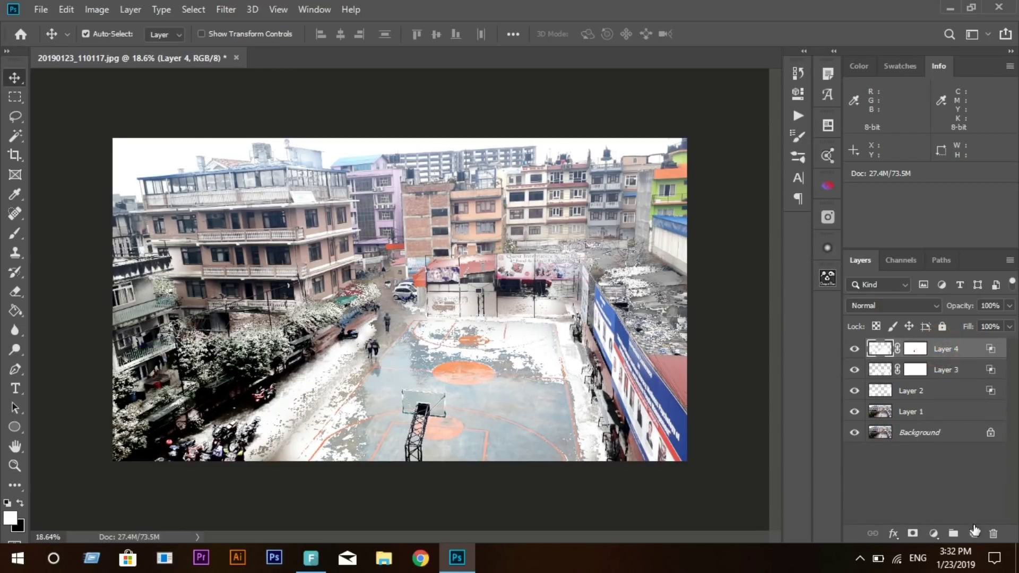
click(975, 534)
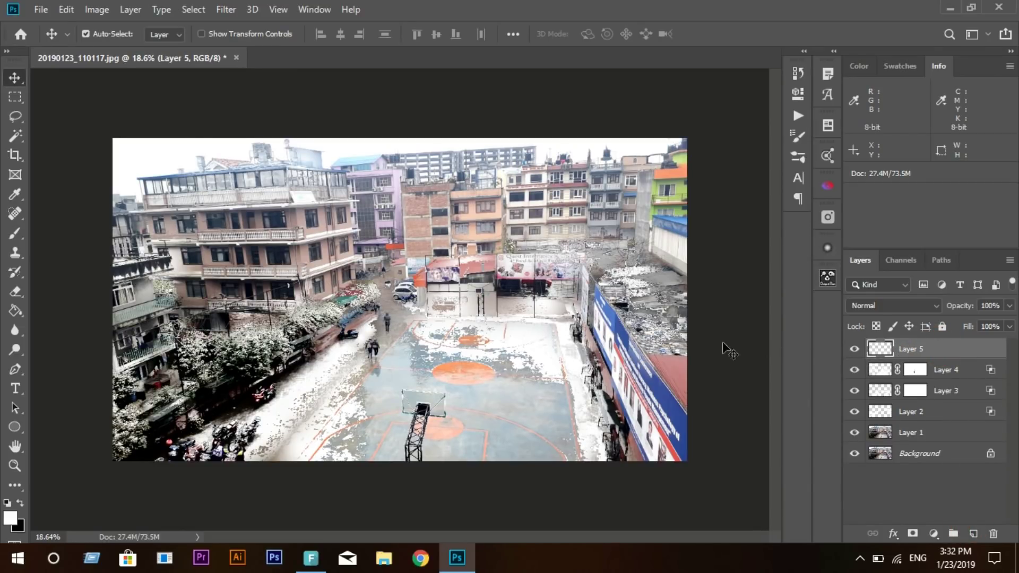
Step: Choose the second WG Rain Shower Brushes preset for the Brush tool
click(15, 233)
right_click(497, 267)
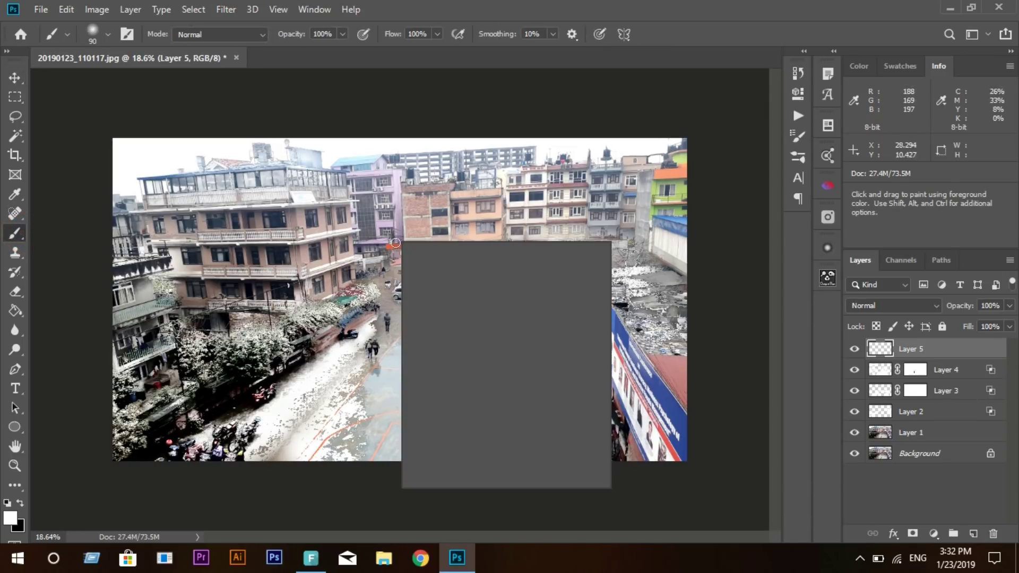
click(419, 382)
scroll(455, 398, down, 3)
scroll(456, 399, down, 3)
scroll(458, 399, down, 3)
scroll(457, 400, down, 2)
scroll(458, 398, down, 2)
scroll(456, 398, down, 2)
scroll(456, 396, down, 2)
scroll(454, 395, up, 2)
scroll(446, 393, up, 2)
scroll(438, 394, up, 2)
click(419, 392)
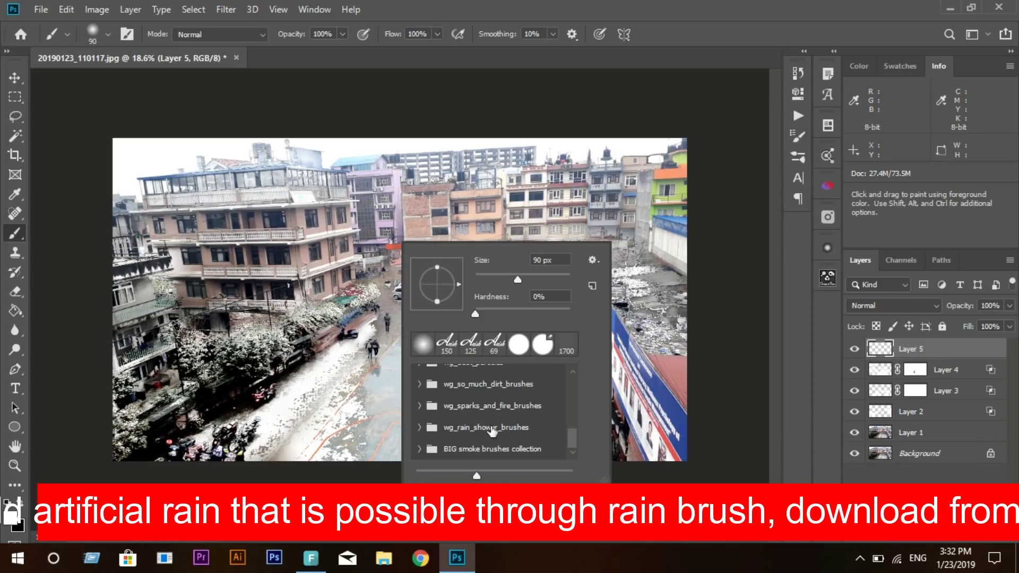
click(420, 427)
scroll(457, 422, down, 2)
scroll(458, 422, down, 2)
scroll(457, 421, down, 2)
scroll(459, 420, down, 2)
scroll(459, 418, down, 2)
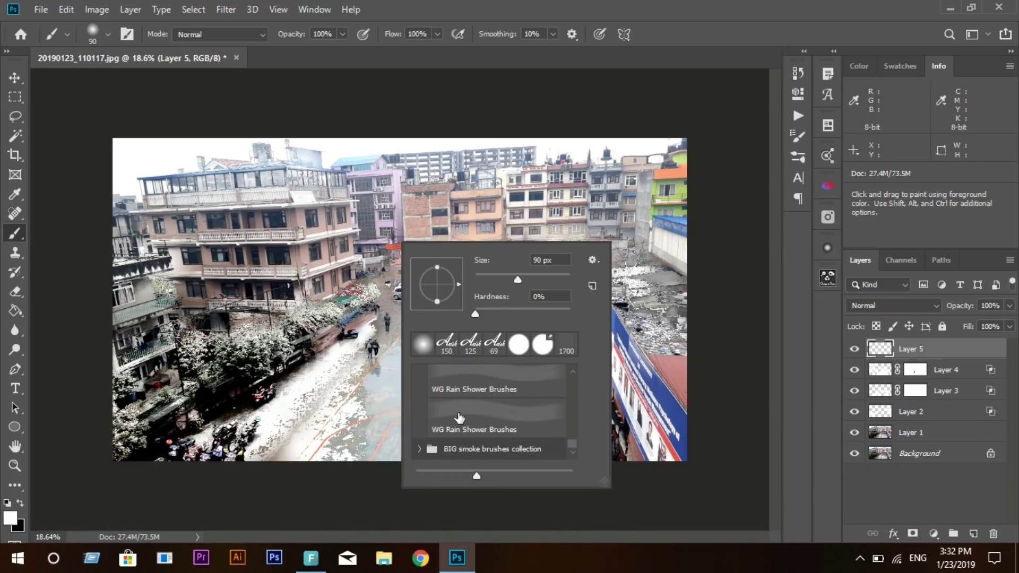
click(504, 417)
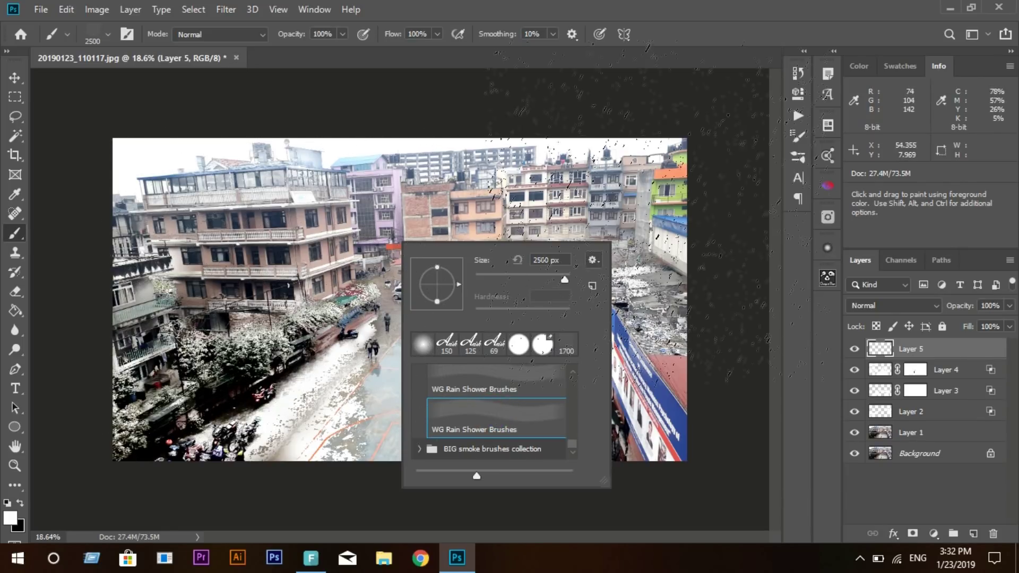
click(715, 30)
Step: Stamp faint rain streaks across the whole photo on Layer 5 with a 2700 px brush
alt+scroll(346, 313, up, 1)
scroll(345, 313, down, 1)
click(297, 301)
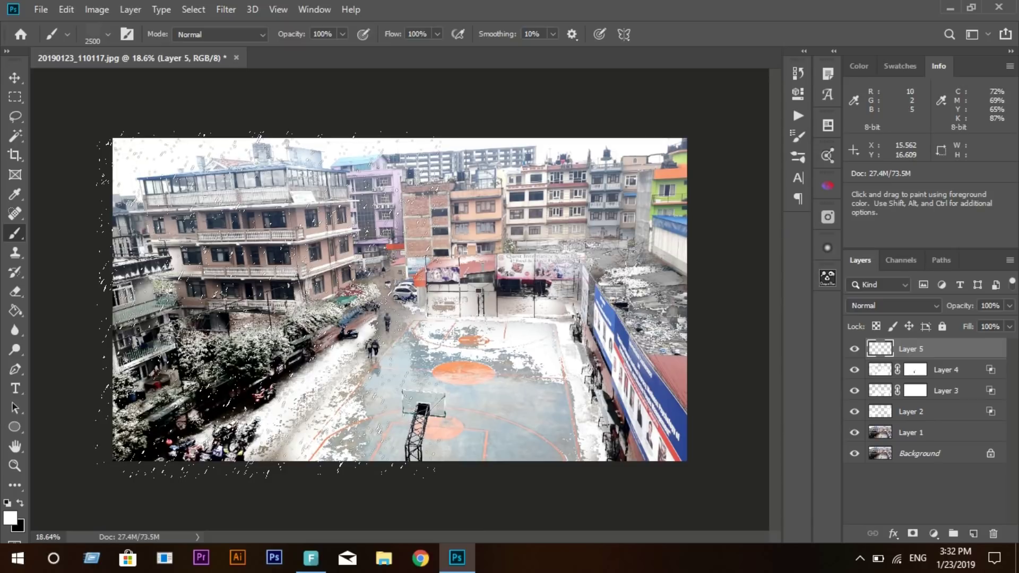
key(bracketright)
key(bracketright)
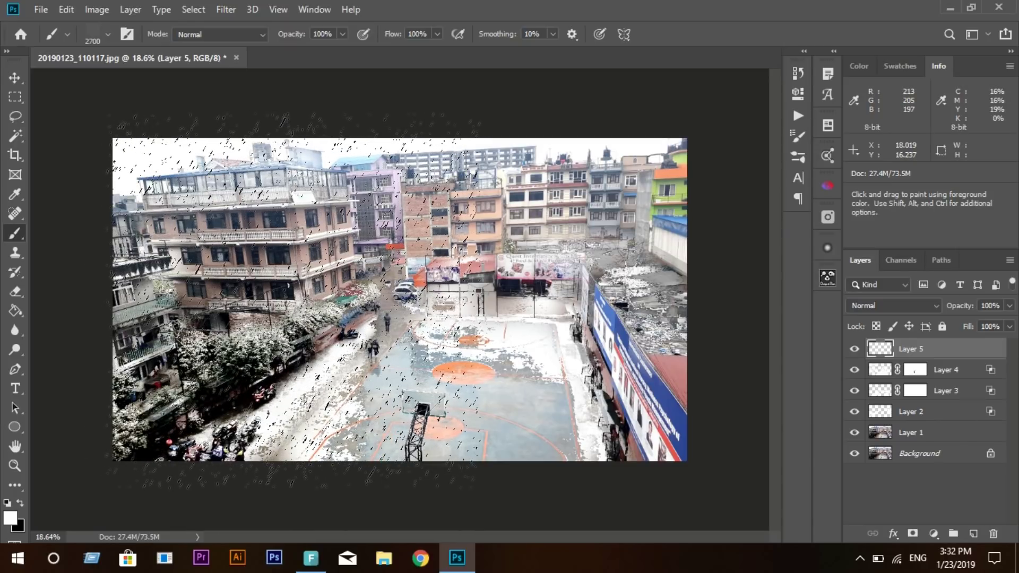
click(196, 318)
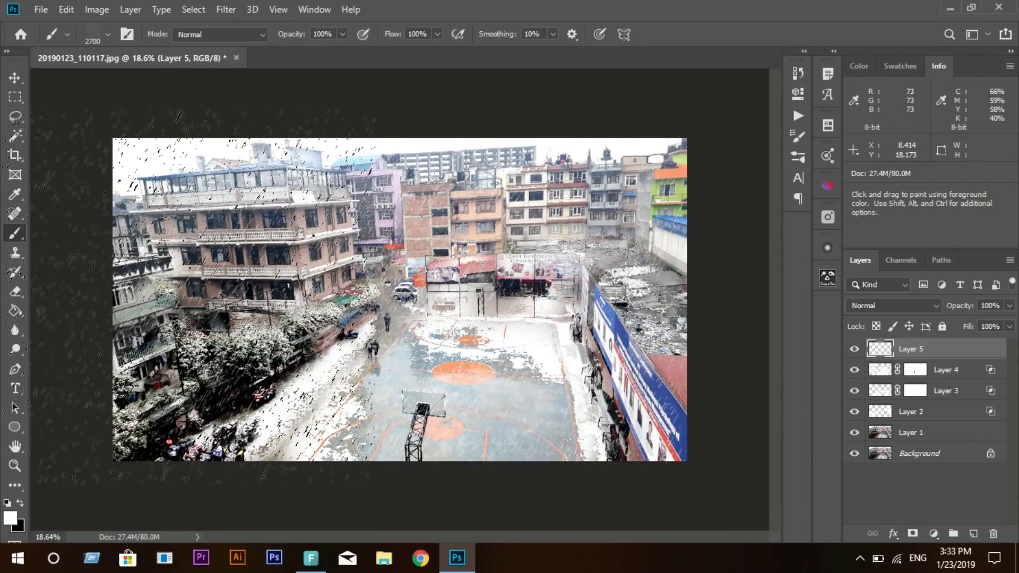
Step: Select Layer 4 with the Move tool active
click(15, 78)
click(425, 316)
scroll(329, 265, up, 2)
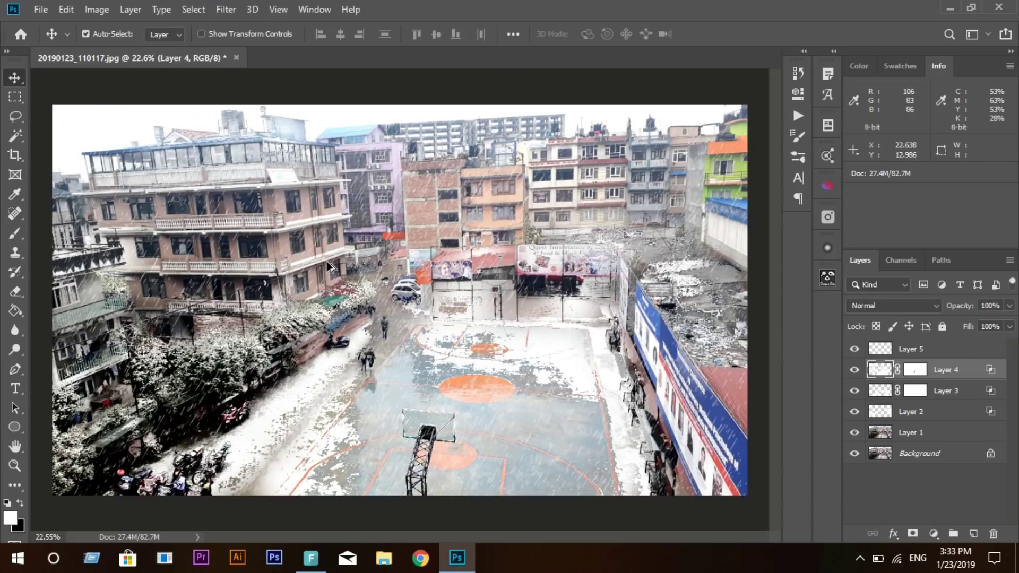
scroll(329, 266, down, 1)
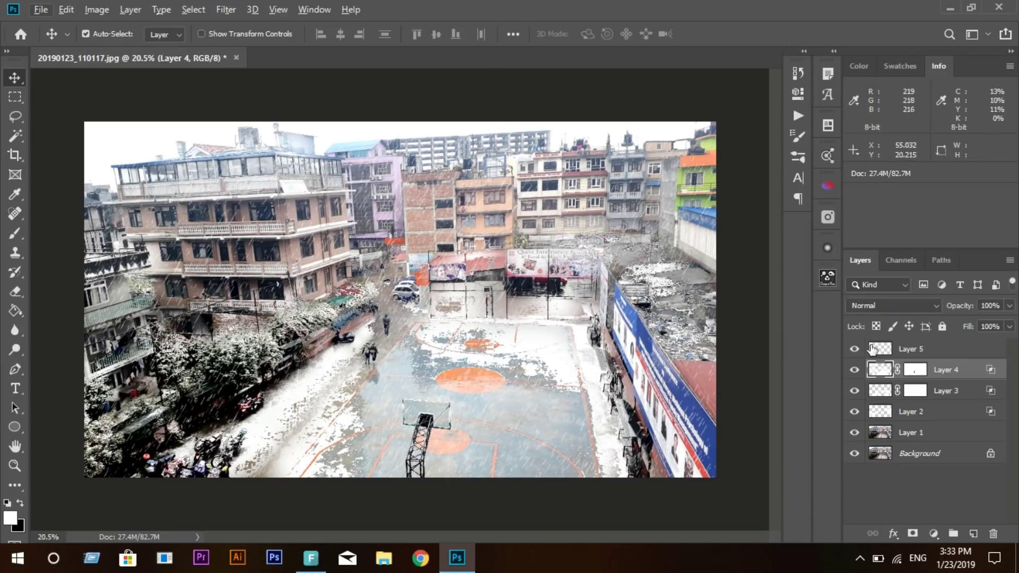
Step: Lower Layer 5's fill to 67% and create an empty Layer 7 above black Layer 6
click(940, 349)
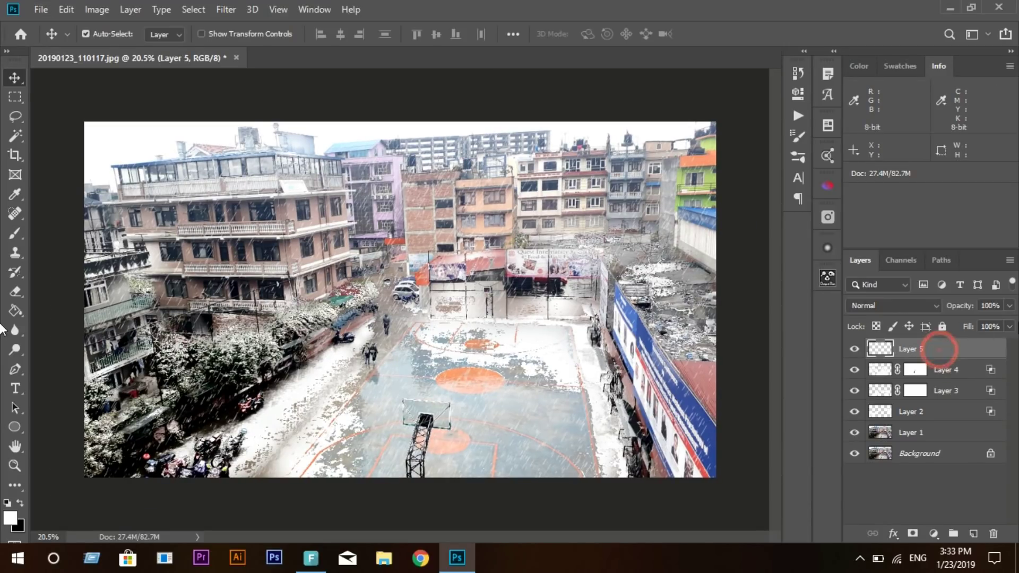
click(1000, 326)
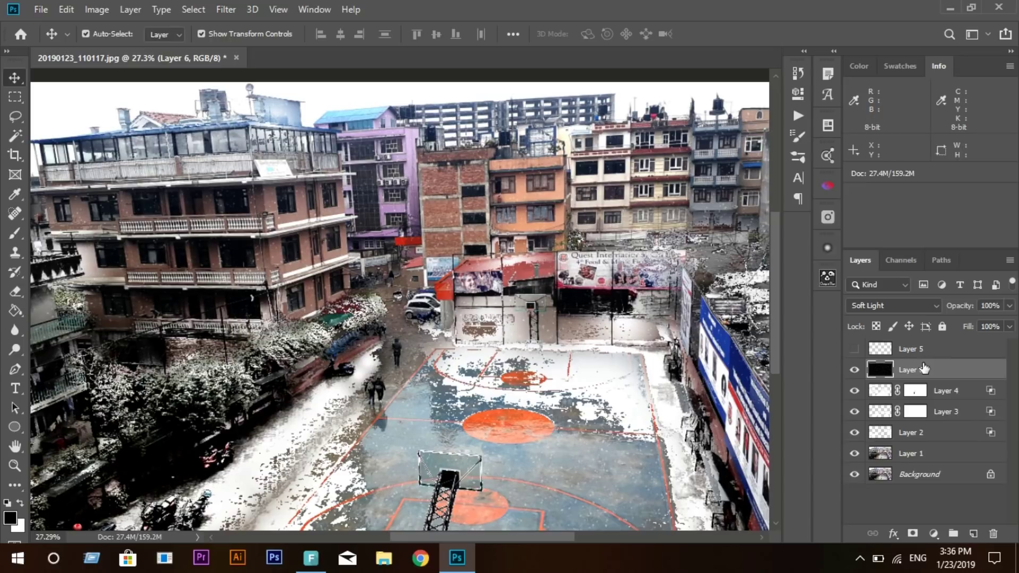
click(973, 535)
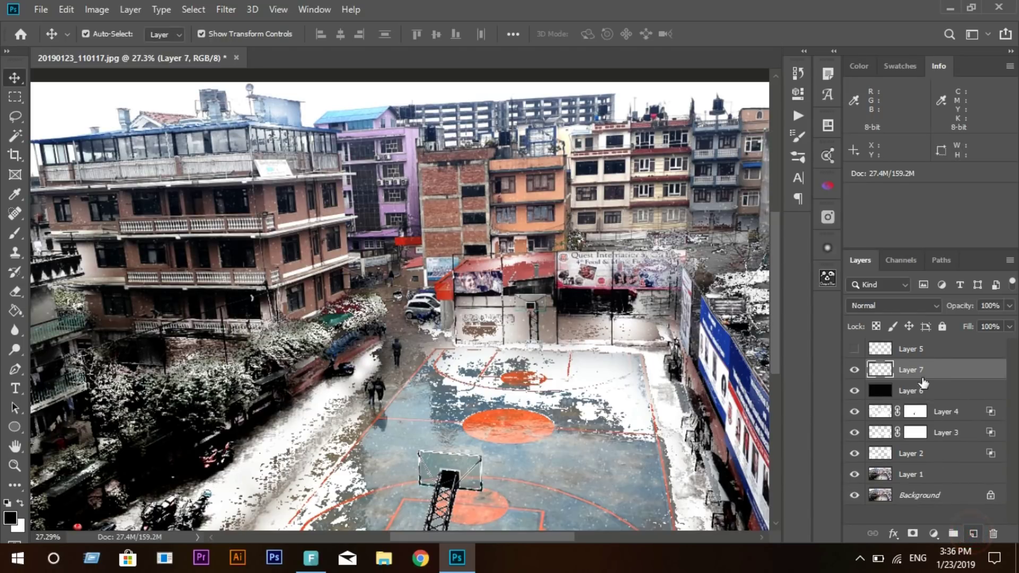
click(16, 311)
Step: Fill Layer 7 with black and add 37.64% monochromatic Gaussian noise
click(60, 327)
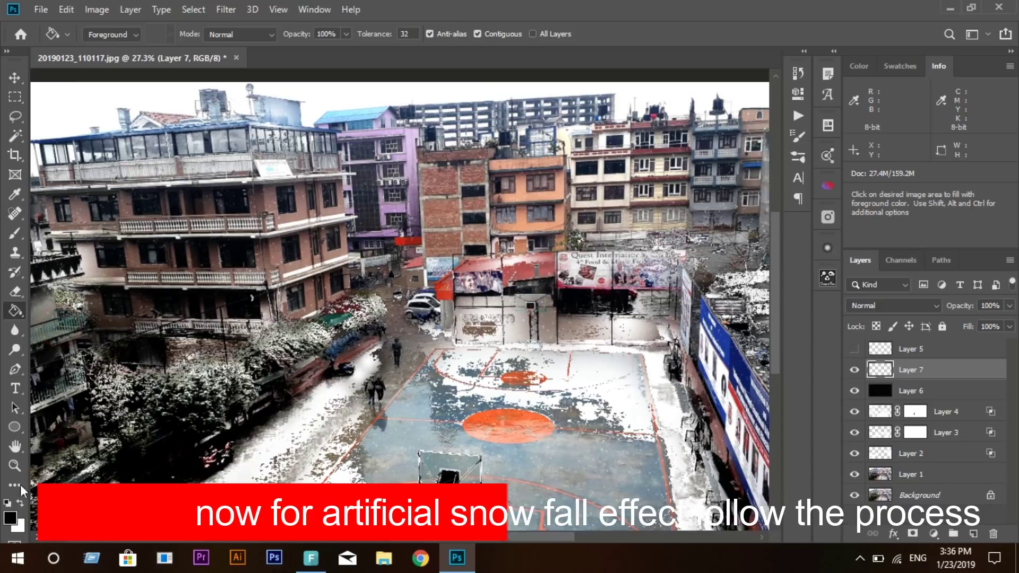
click(425, 324)
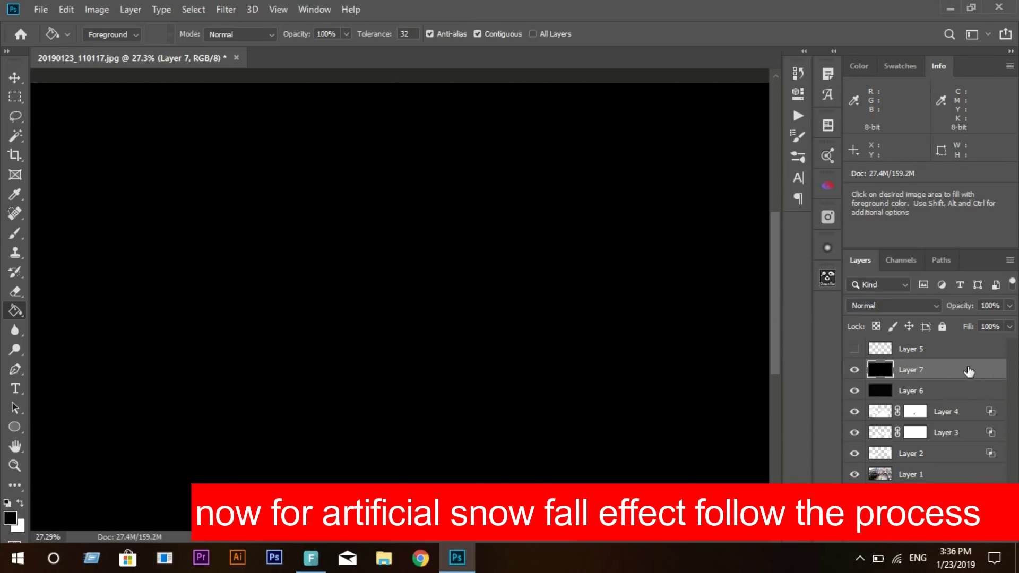
click(226, 9)
mouse_move(239, 207)
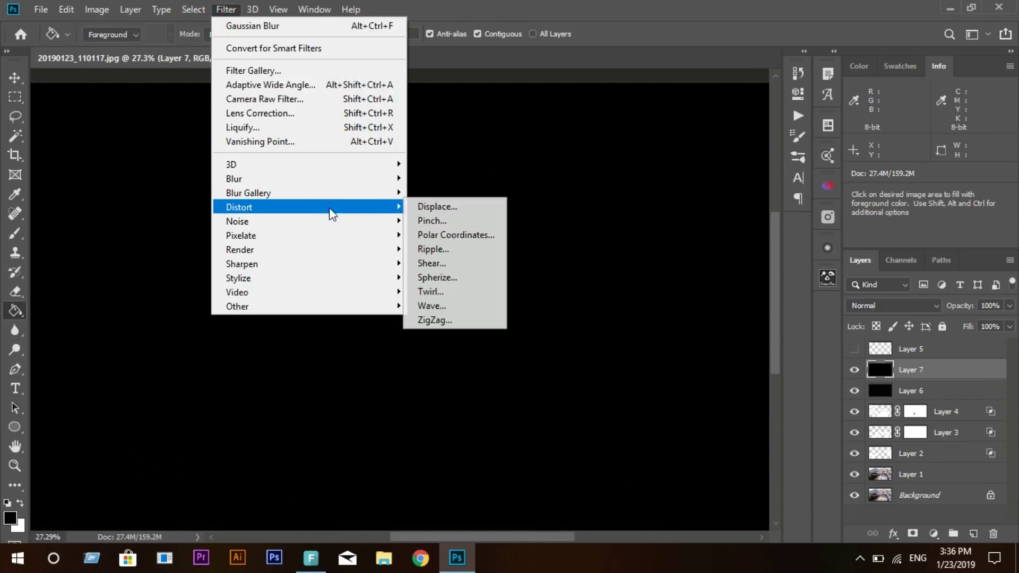
click(453, 221)
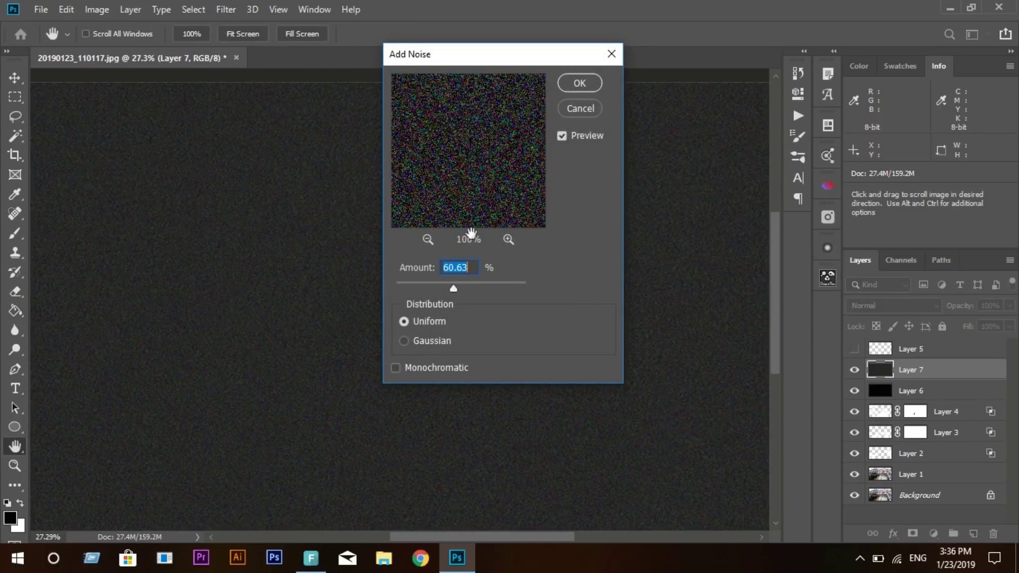
drag(430, 292, 429, 287)
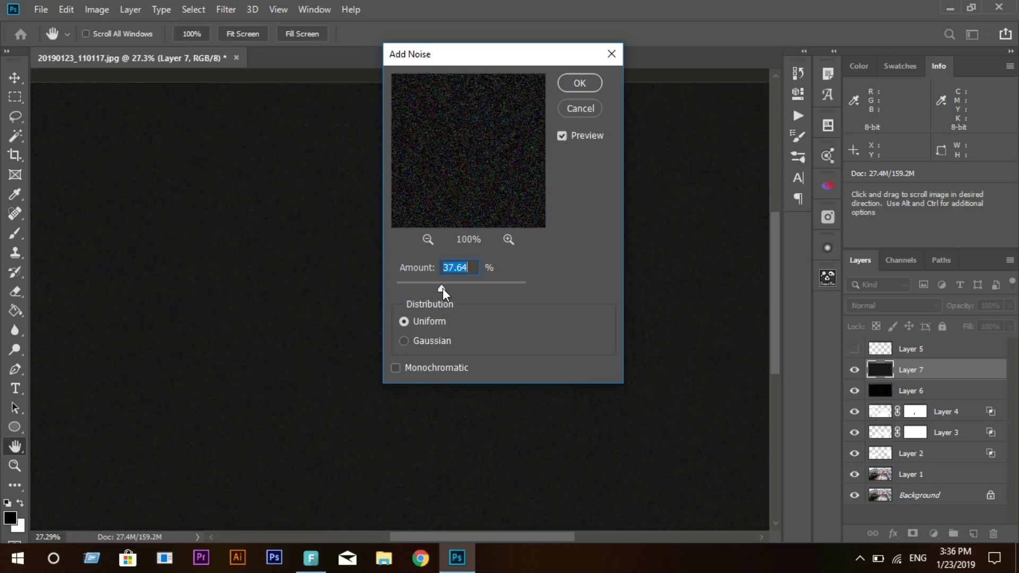
click(410, 342)
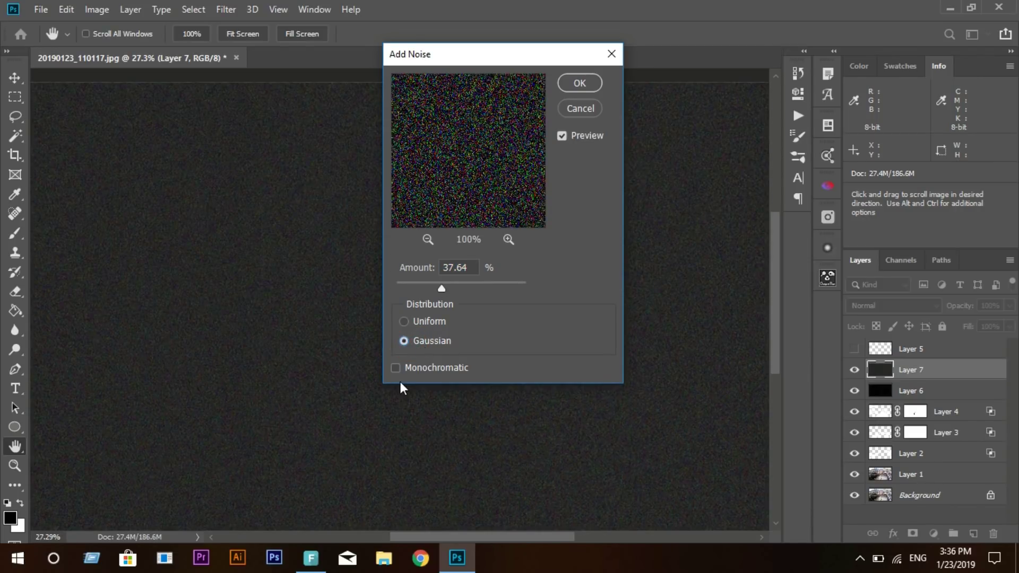
click(395, 369)
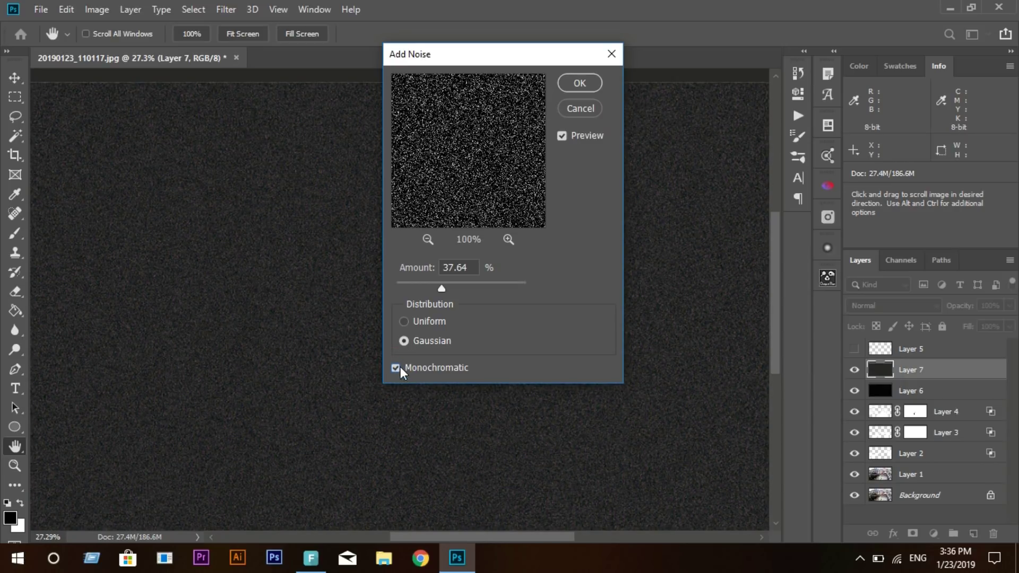
click(579, 84)
key(g)
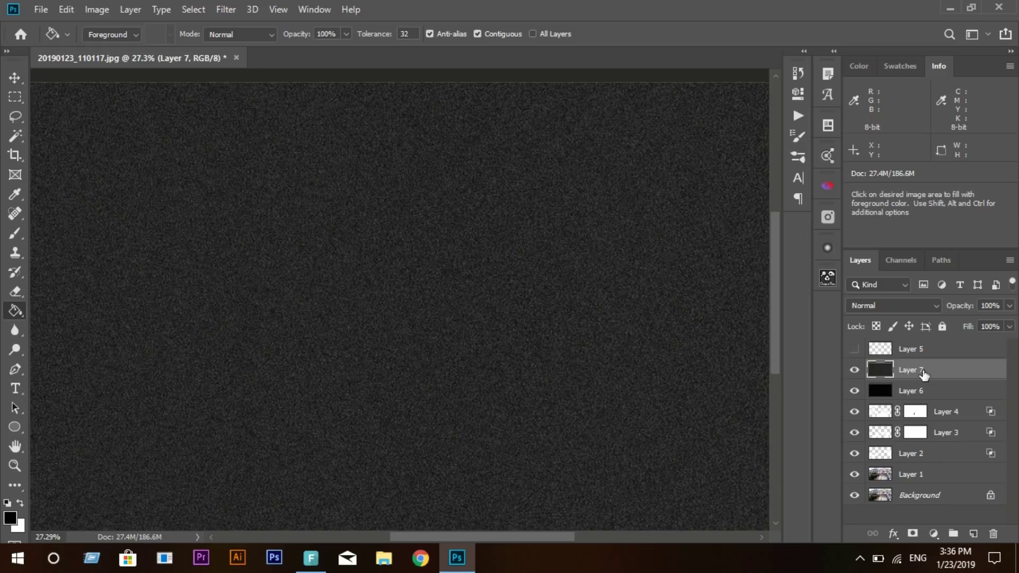
Step: Soften the noise on Layer 7 with a slight Gaussian Blur
click(226, 9)
mouse_move(307, 178)
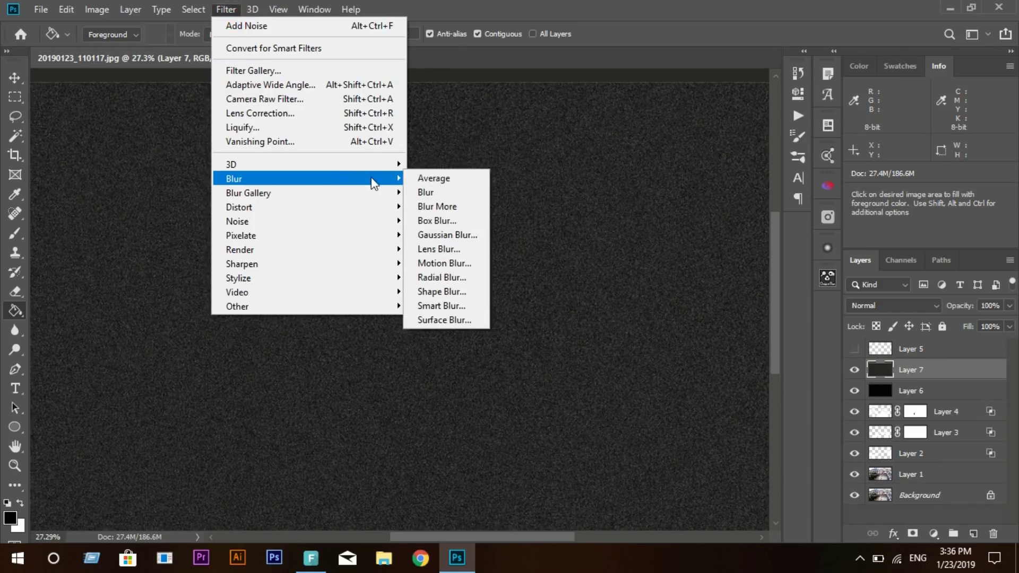
click(444, 234)
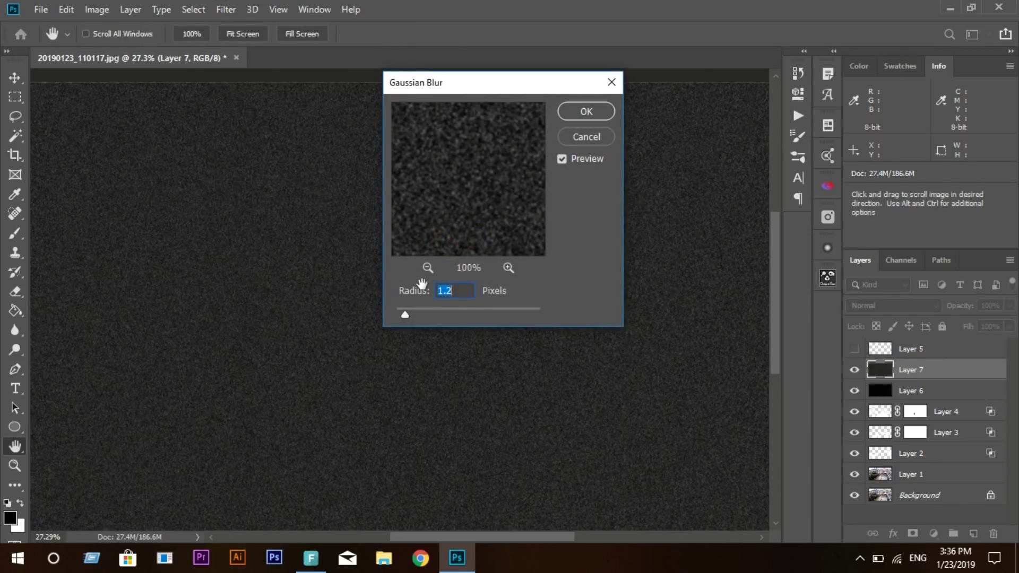
drag(402, 313, 400, 314)
click(583, 109)
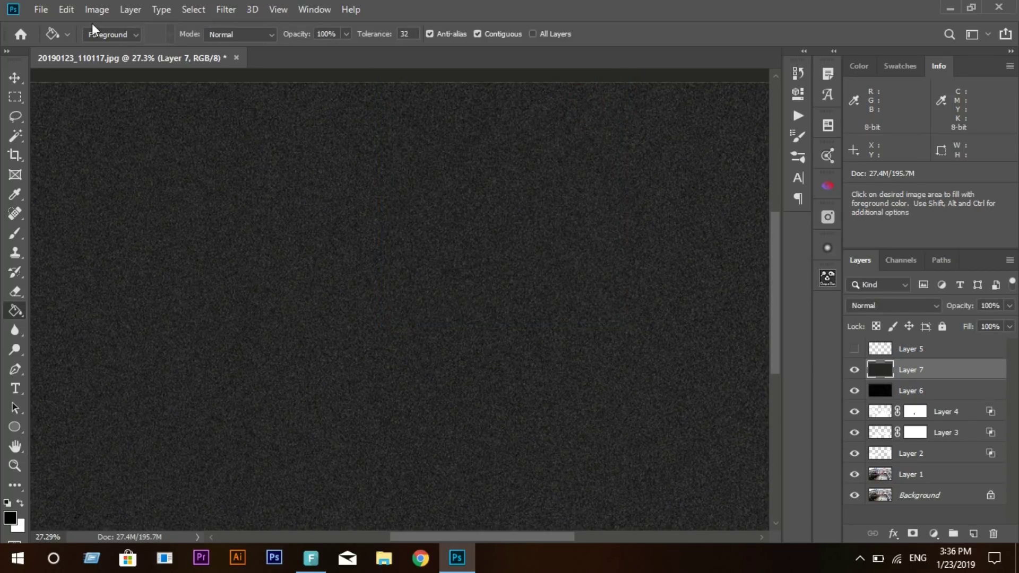
click(98, 10)
Step: Apply a Threshold of about 76 to turn Layer 7's noise into white specks
mouse_move(120, 49)
click(320, 250)
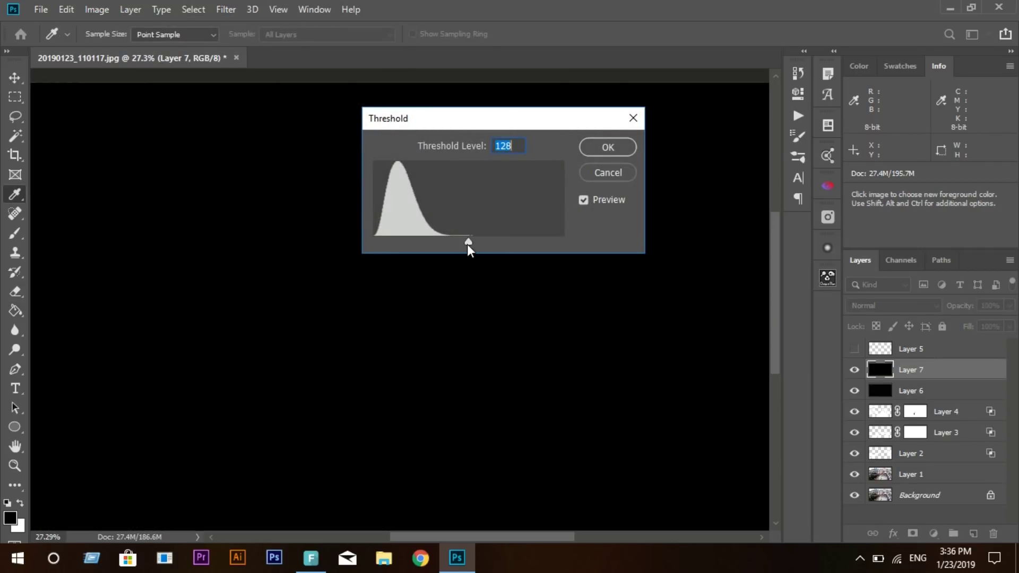
drag(429, 243, 429, 240)
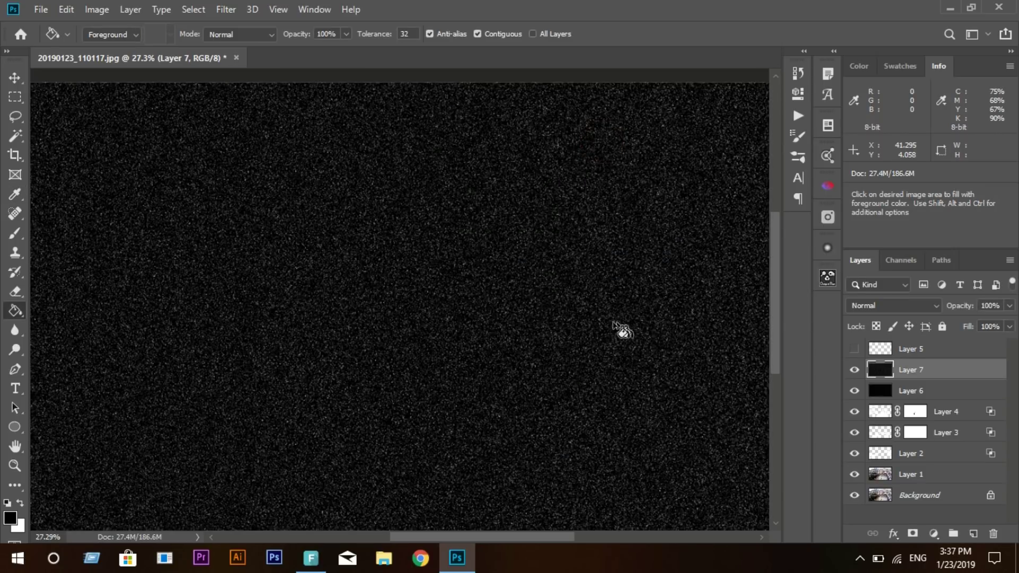
click(917, 306)
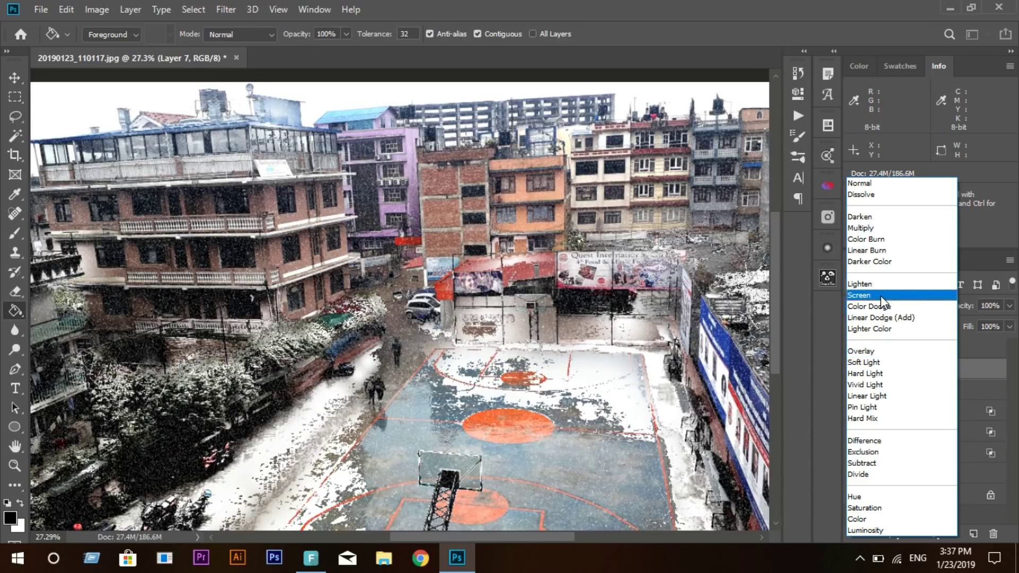
Step: Set Layer 7's blend mode to Screen
click(880, 295)
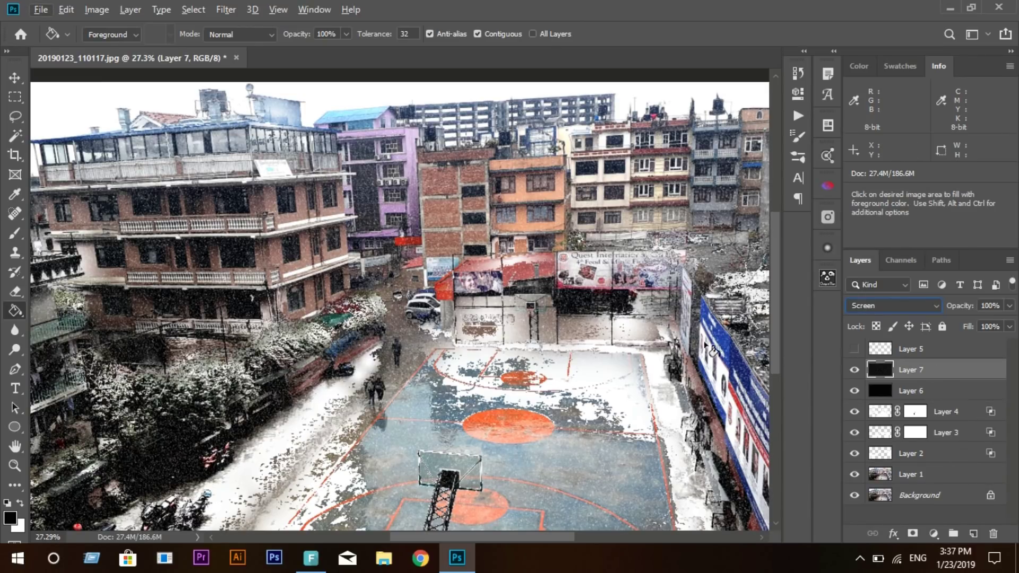
click(14, 78)
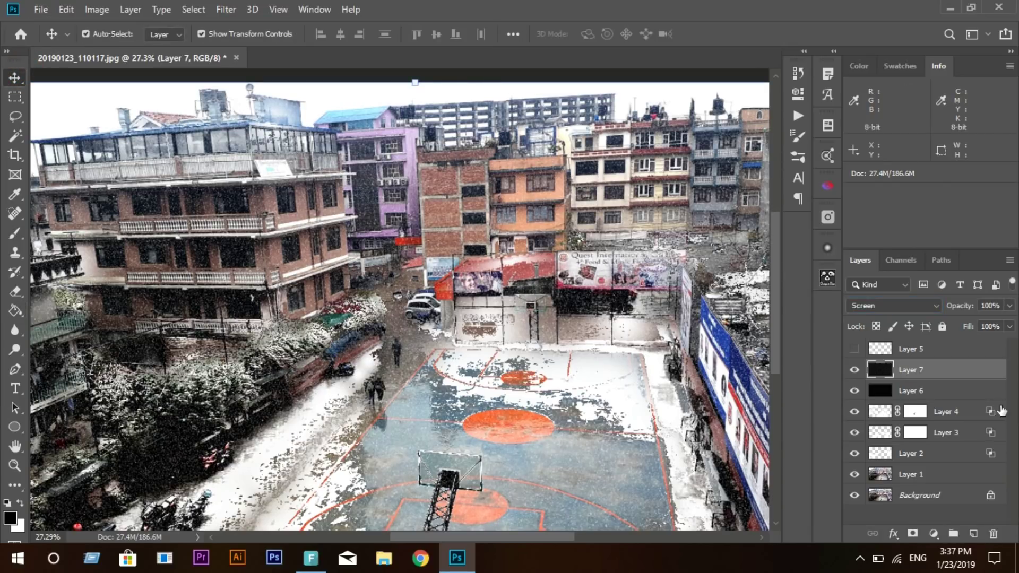
scroll(424, 292, down, 1)
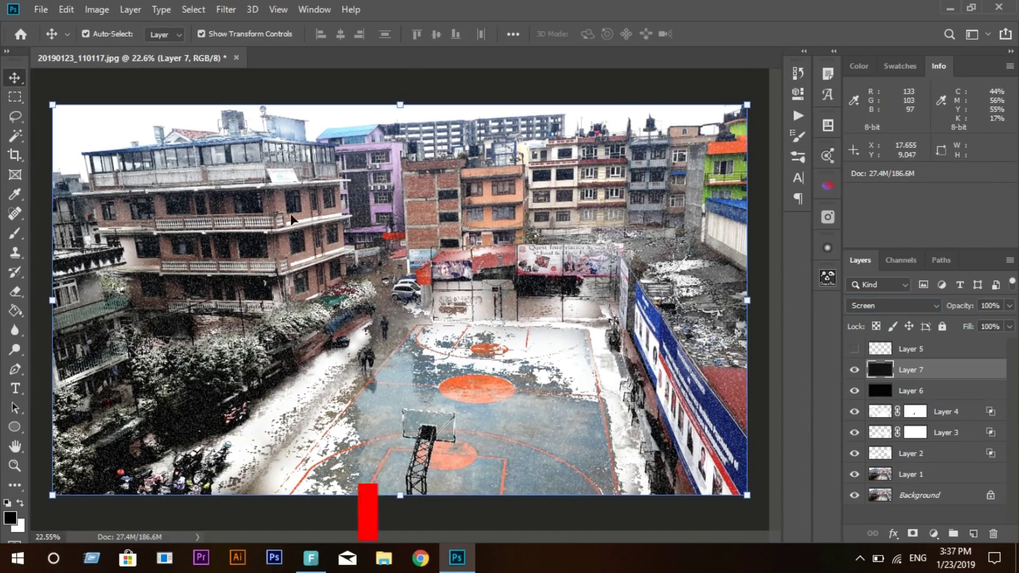
Step: Scale the snow layer up to about 205% and nudge it downward
key(ctrl+t)
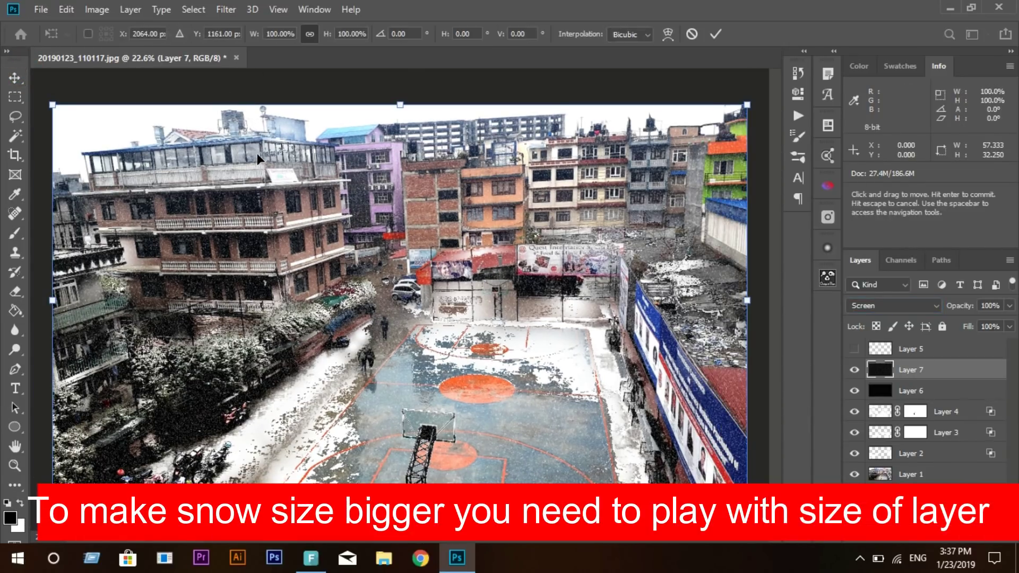
drag(253, 35, 280, 30)
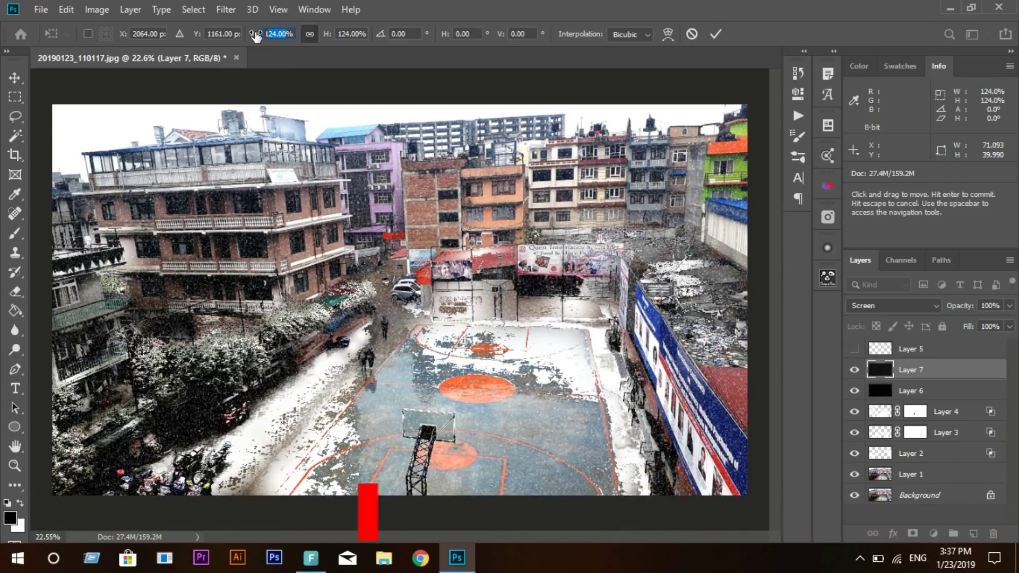
mouse_move(254, 34)
mouse_down()
mouse_move(298, 31)
mouse_move(265, 35)
mouse_up()
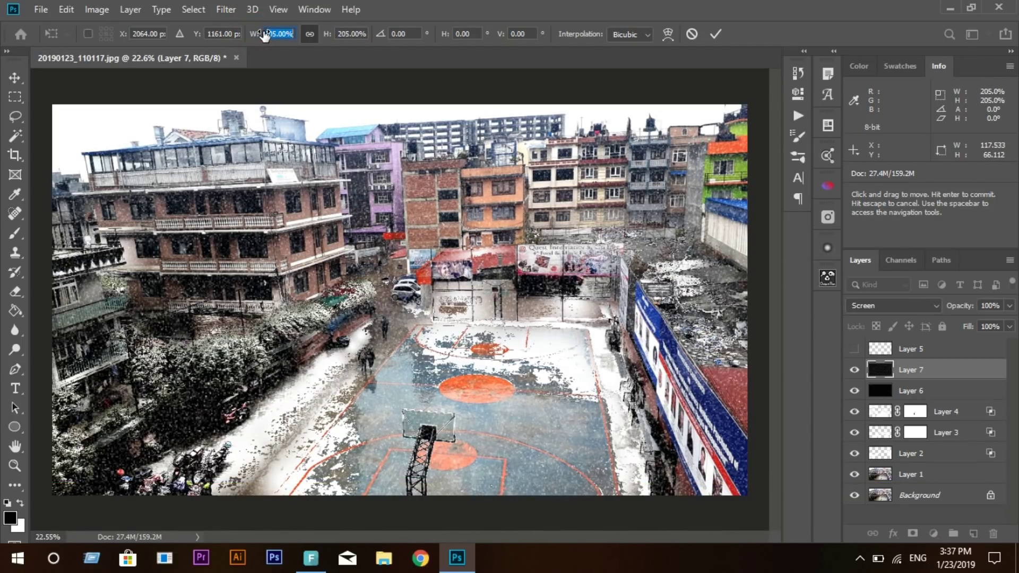
drag(422, 260, 422, 269)
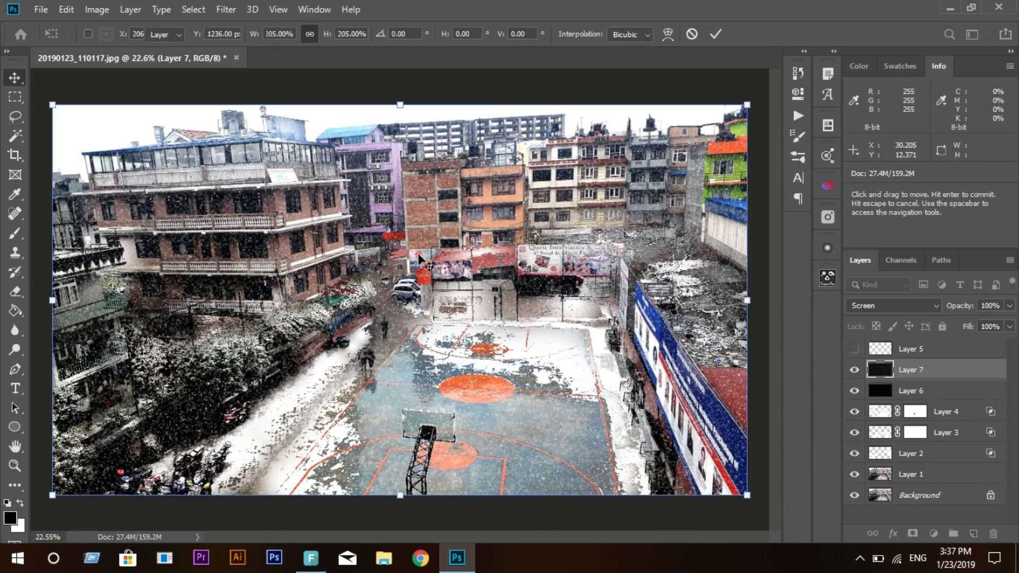
key(Return)
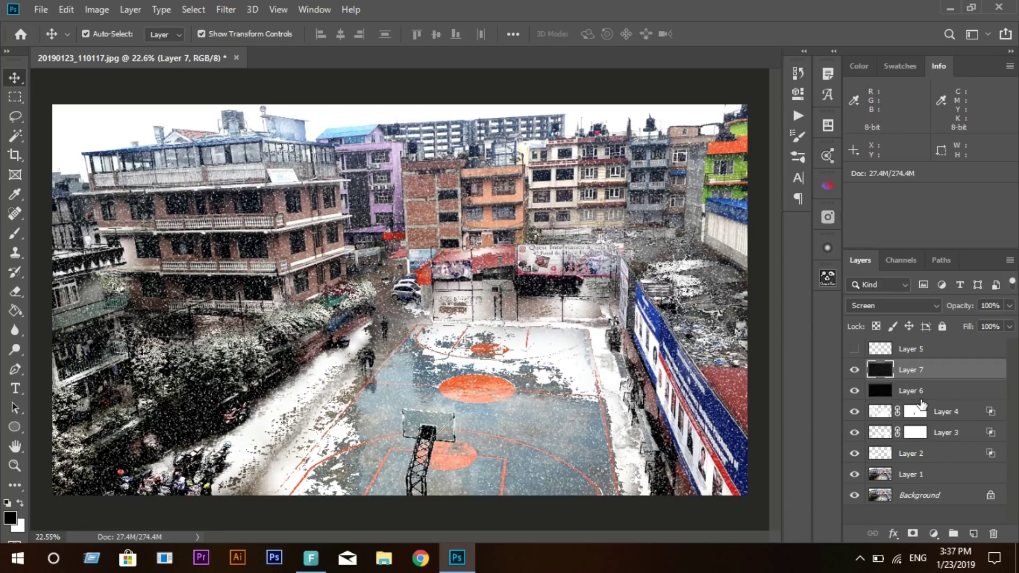
Step: Add a layer mask to Layer 7 and set up a 200 px soft round brush
click(913, 534)
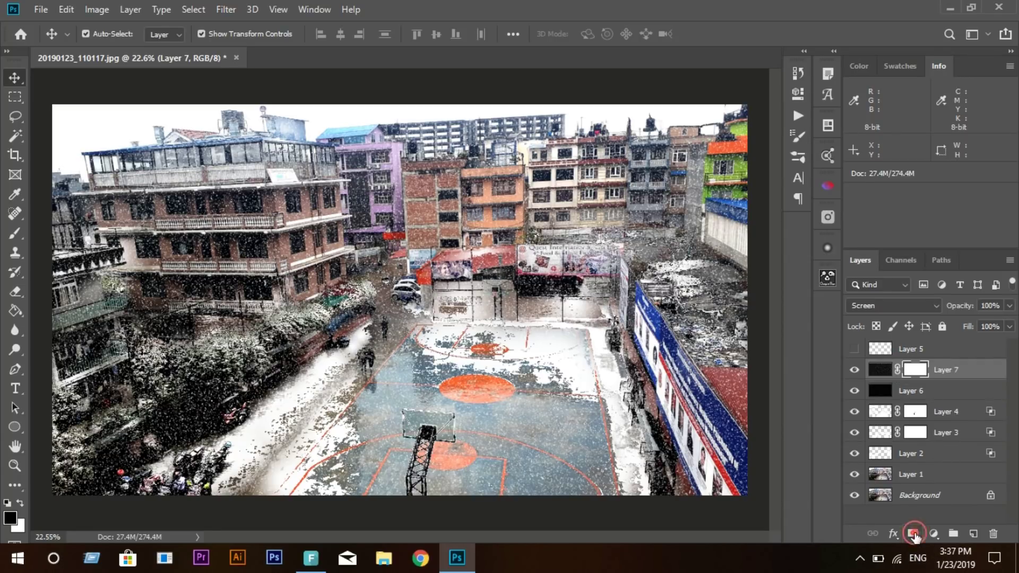
click(13, 234)
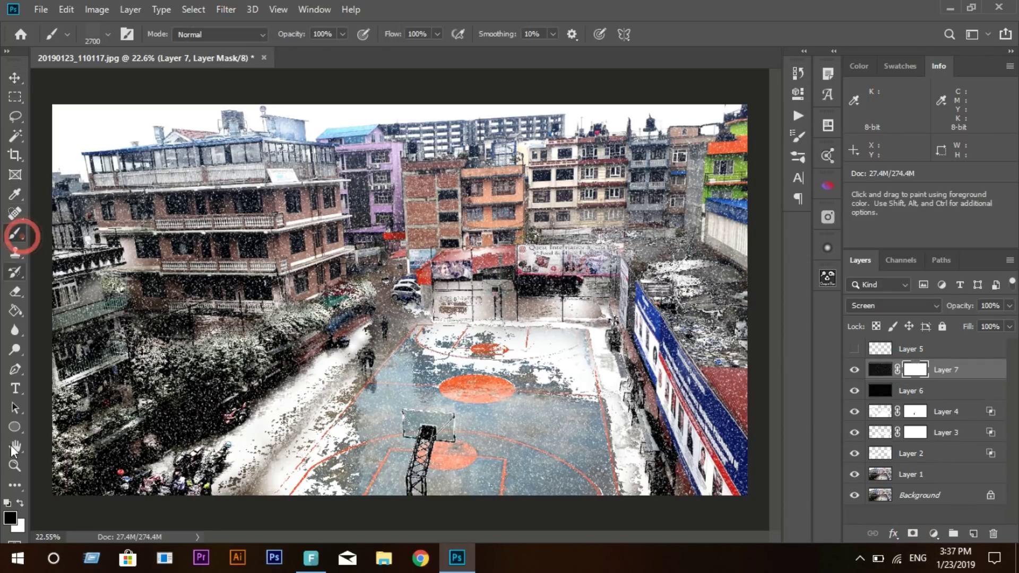
right_click(551, 324)
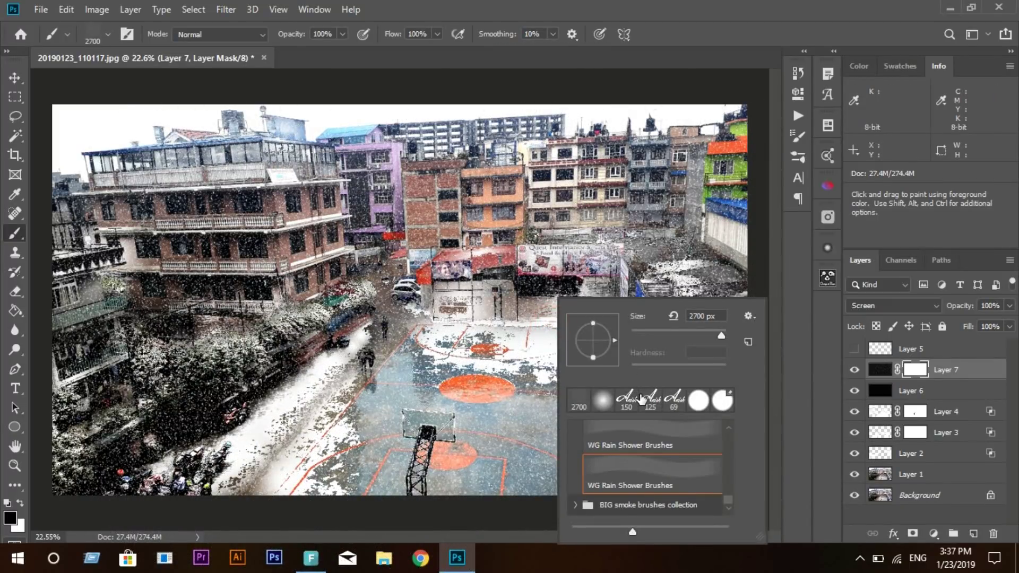
click(610, 402)
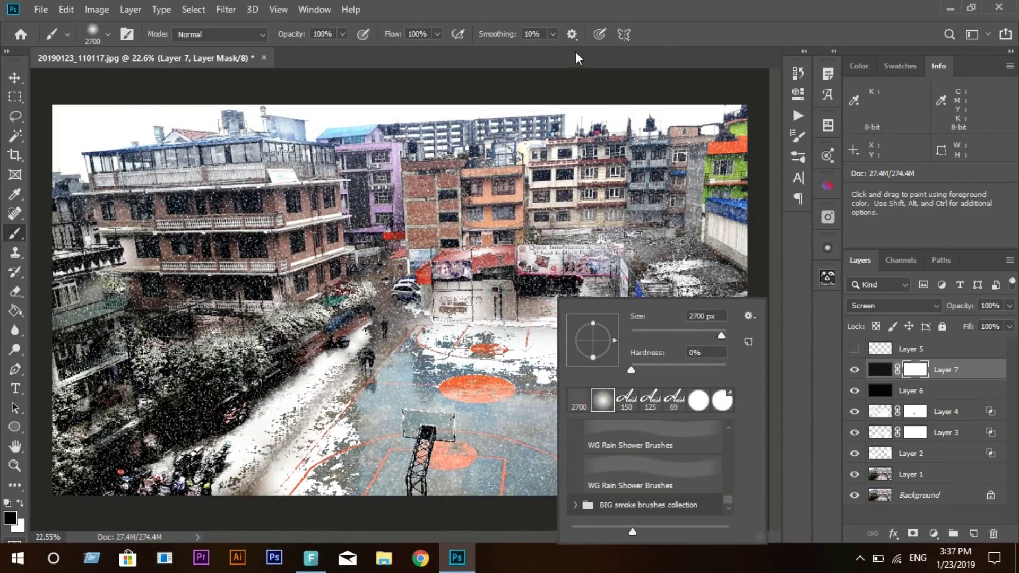
click(567, 53)
key(bracketleft)
key(bracketleft)
key(bracketleft)
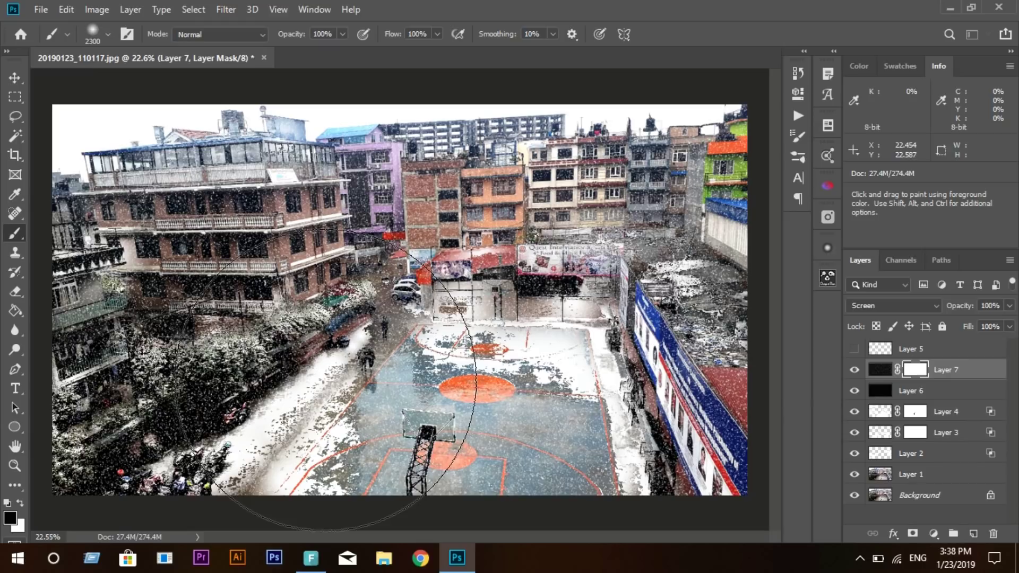
key(bracketleft)
key(bracketleft)
key(bracketleft)
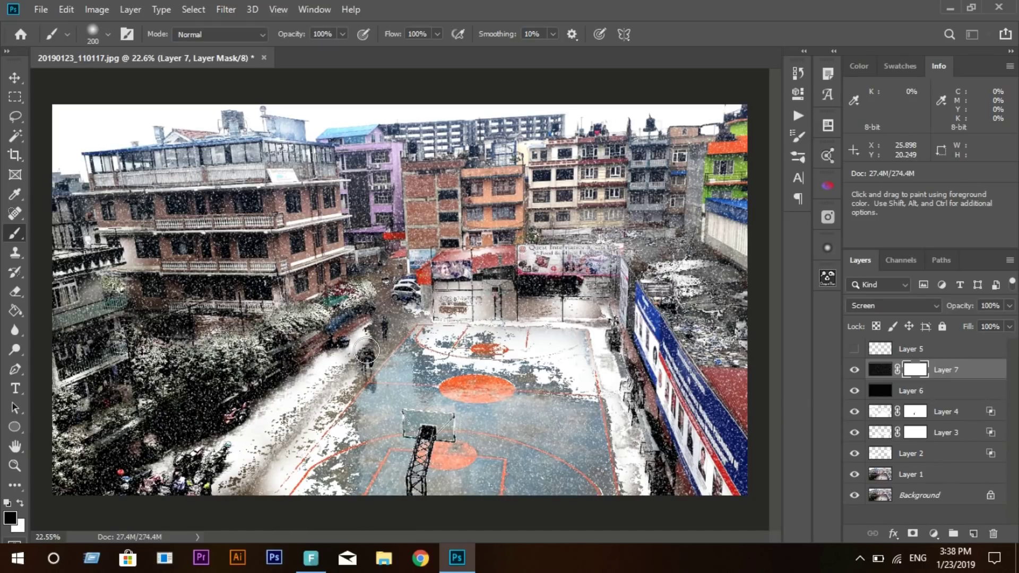
scroll(367, 351, up, 1)
scroll(367, 351, up, 2)
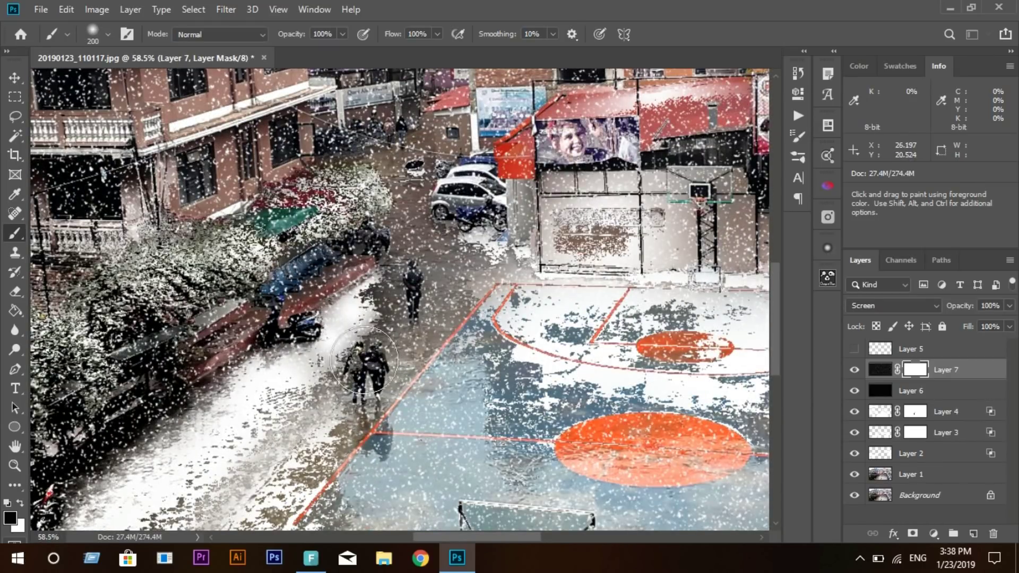
Step: Paint the mask over the walking couple and standing figure to clear their snow
click(367, 366)
click(416, 268)
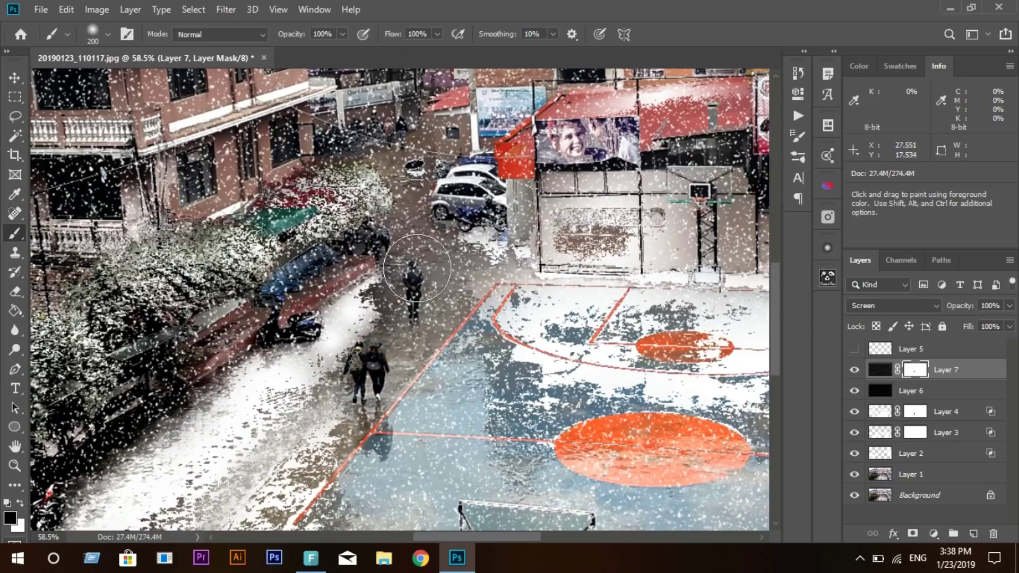
click(413, 287)
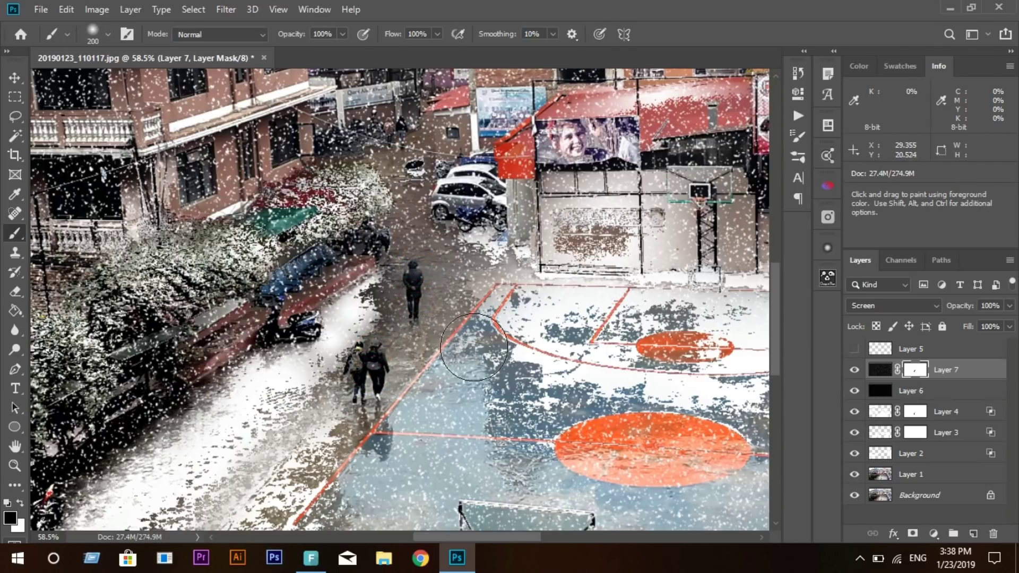
scroll(566, 287, down, 3)
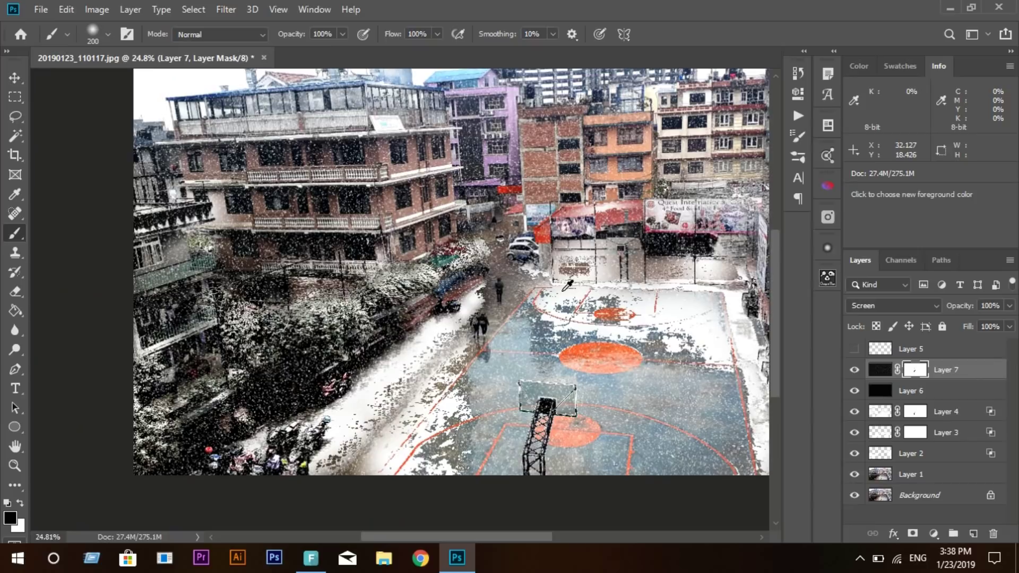
scroll(567, 286, up, 1)
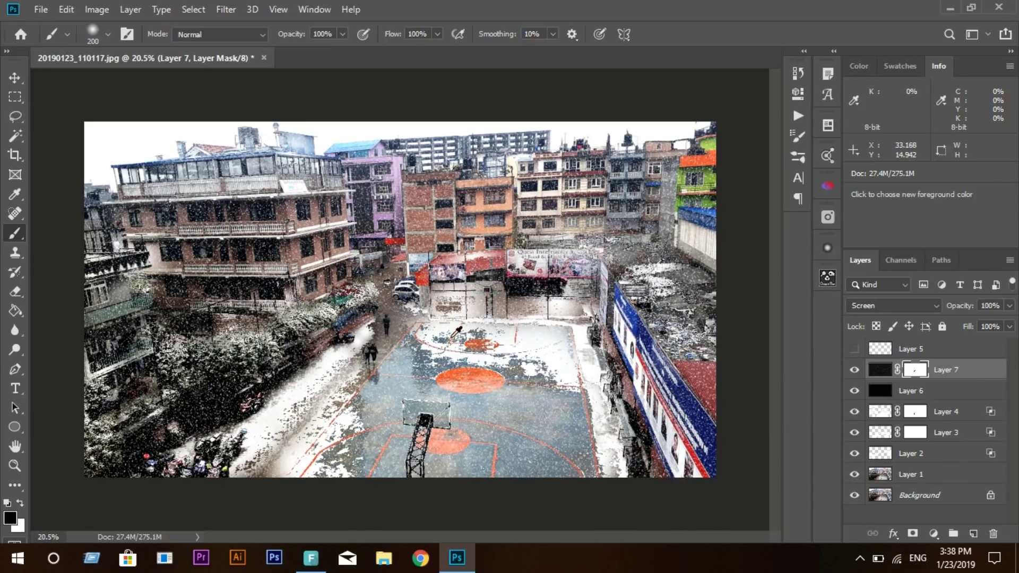
scroll(593, 391, down, 2)
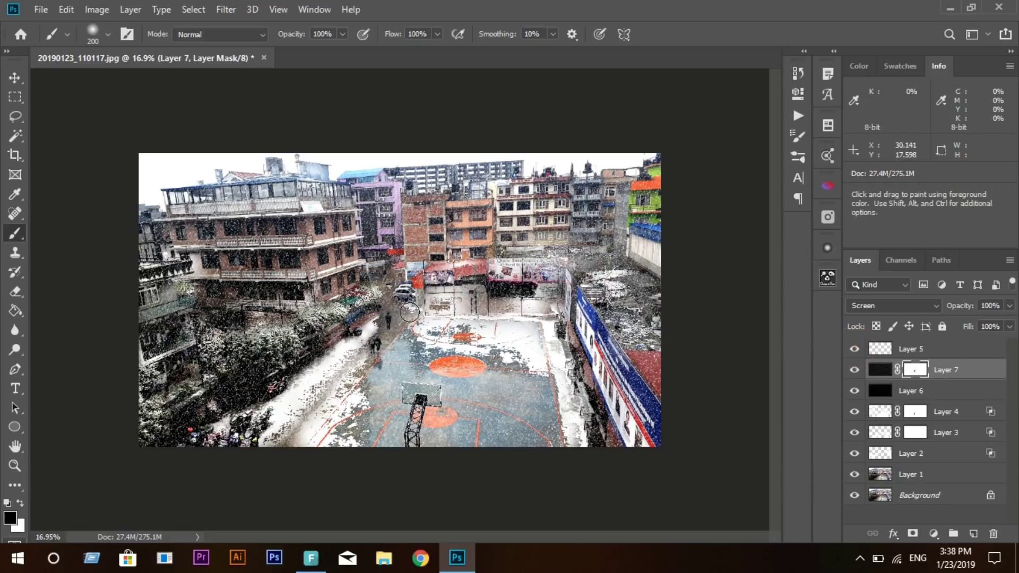
scroll(414, 307, up, 2)
scroll(414, 307, down, 1)
scroll(414, 306, down, 1)
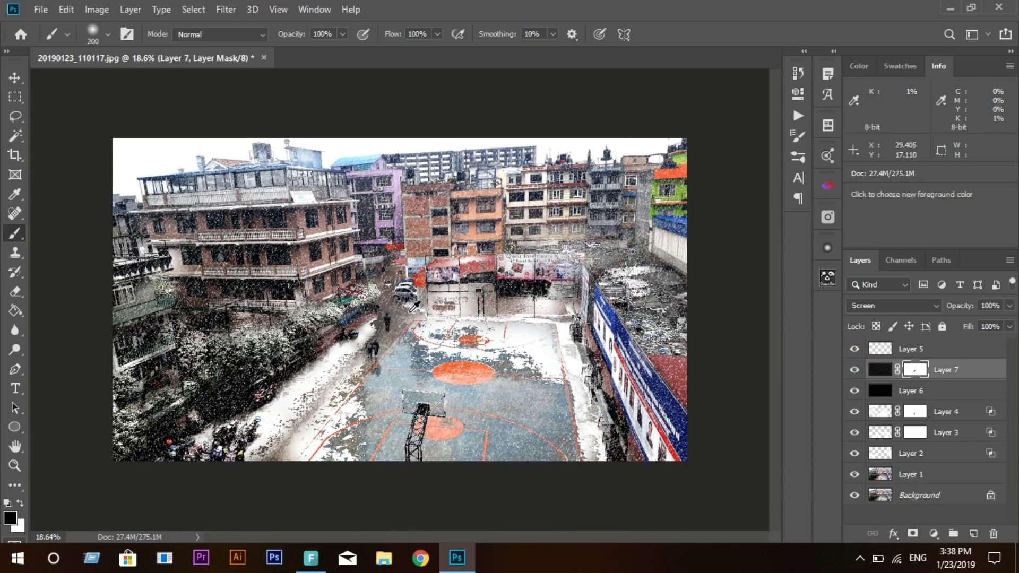
scroll(414, 306, up, 1)
scroll(415, 306, down, 1)
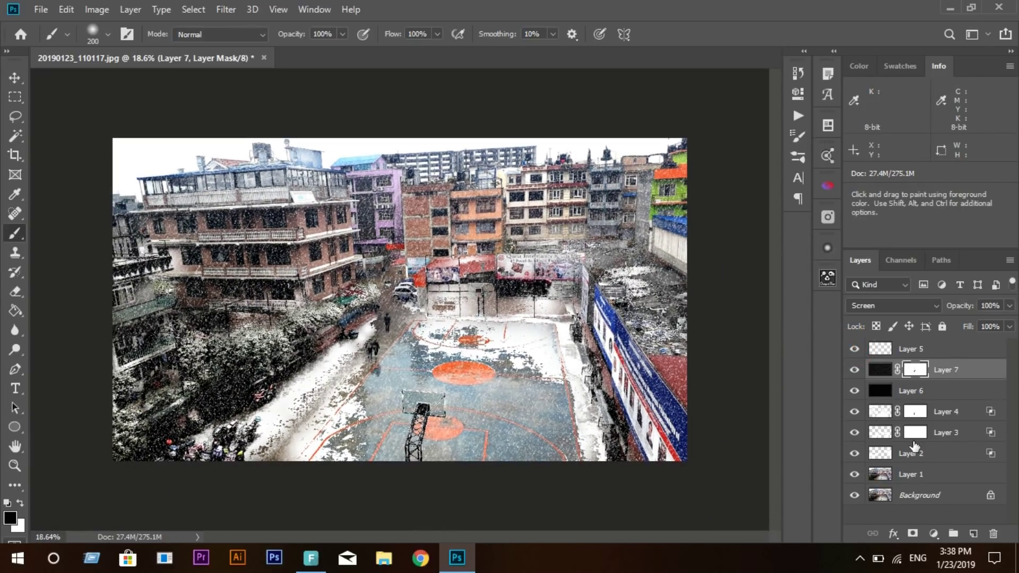
Step: Compare the image with and without black Layer 6, then delete Layer 6
click(854, 391)
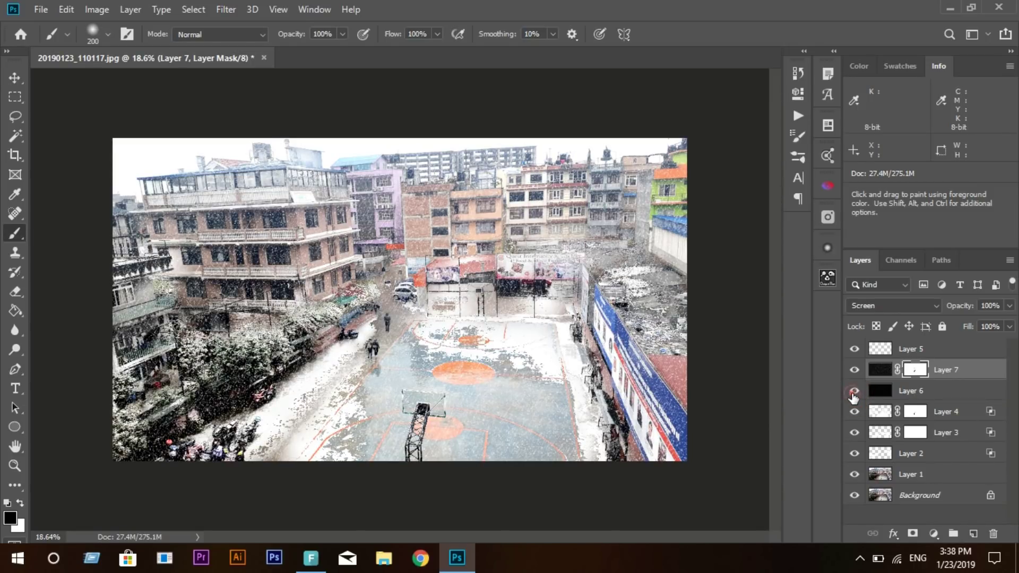
click(854, 391)
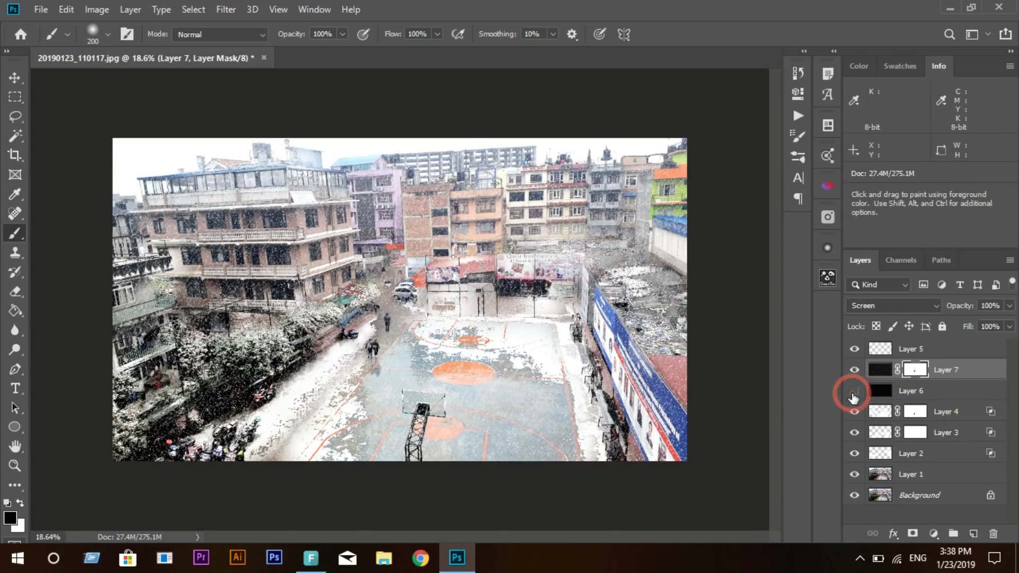
click(937, 393)
drag(956, 391, 994, 534)
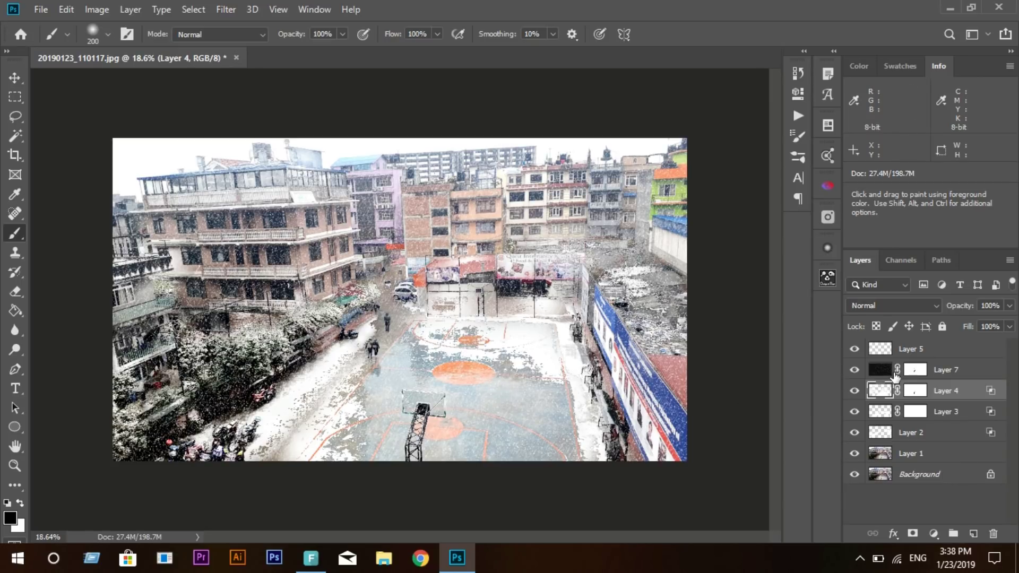
scroll(382, 306, up, 2)
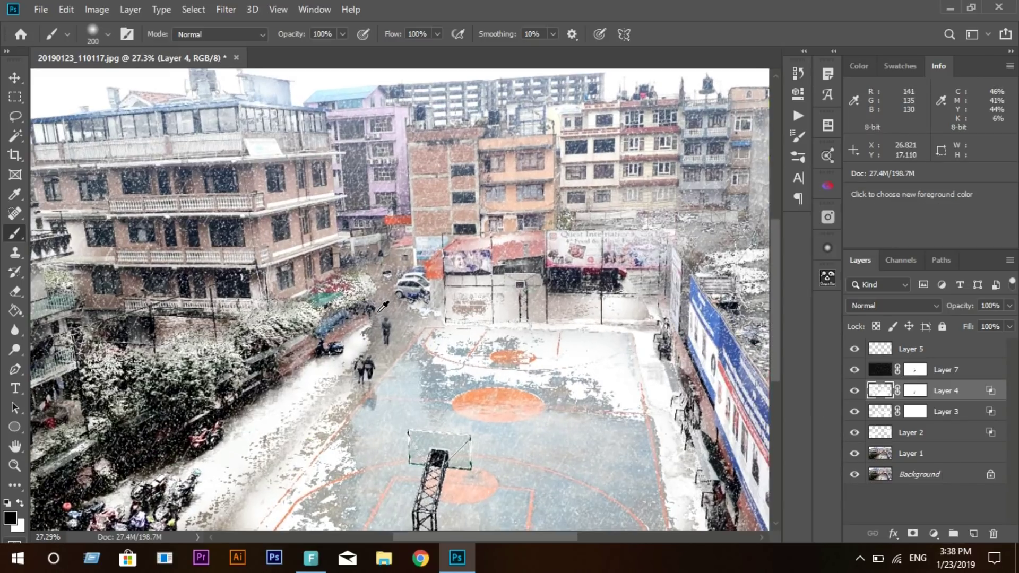
scroll(382, 308, down, 1)
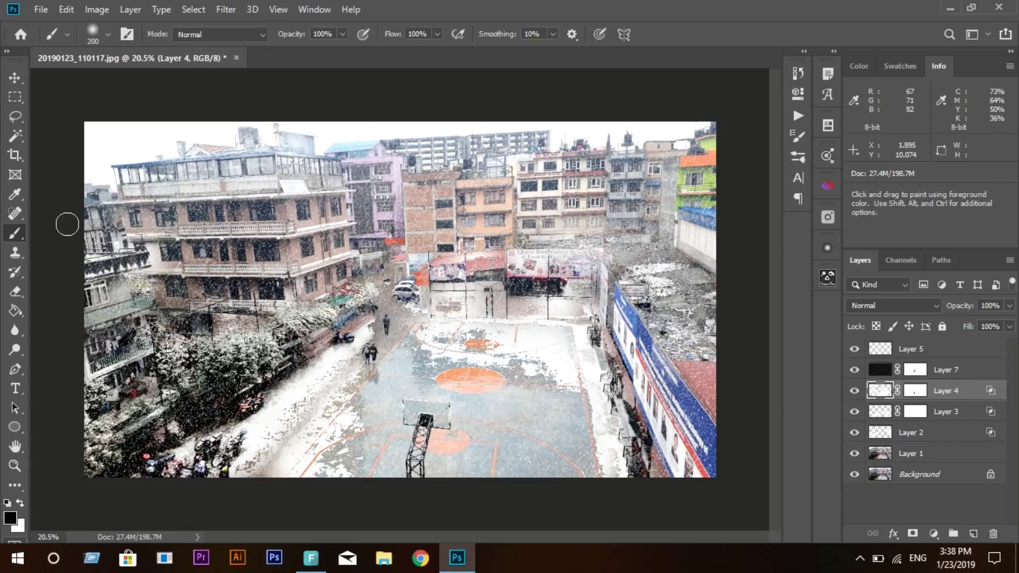
click(14, 78)
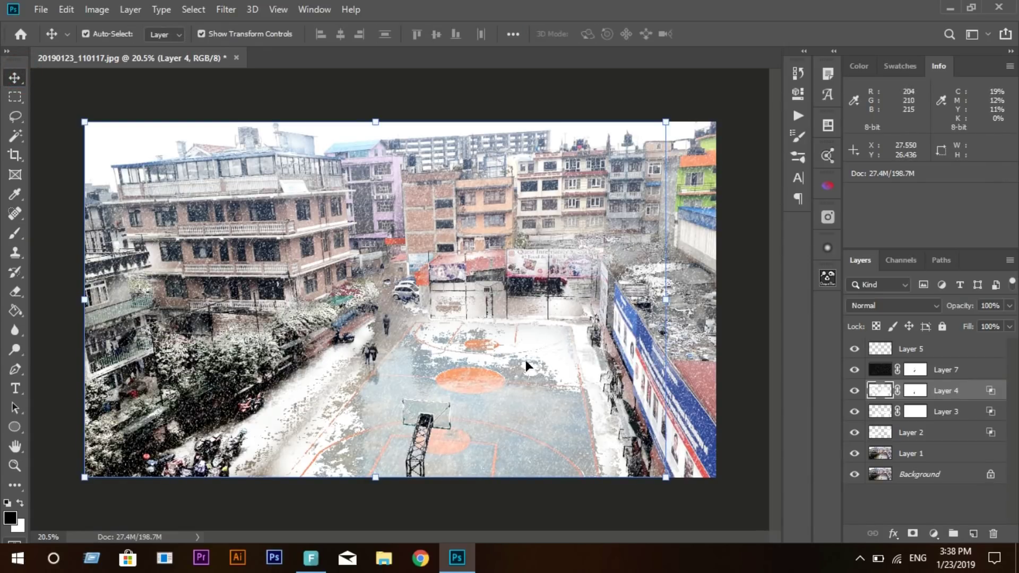
scroll(387, 333, up, 1)
scroll(387, 332, up, 1)
scroll(387, 333, down, 1)
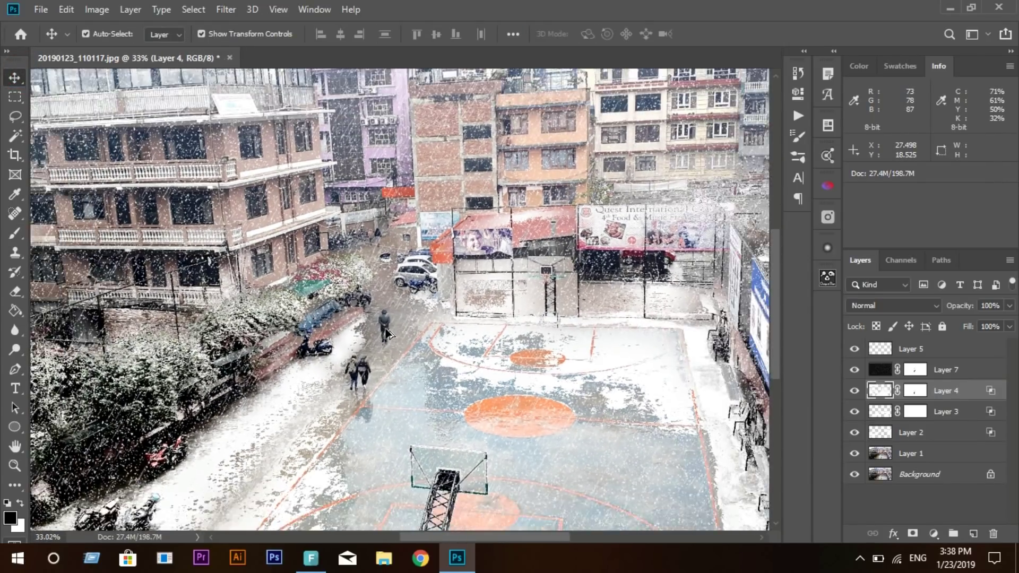
scroll(387, 333, down, 1)
Step: Raise snow Layer 7's fill to 92%, then make Layer 5 active and fit the view
click(914, 350)
click(1009, 327)
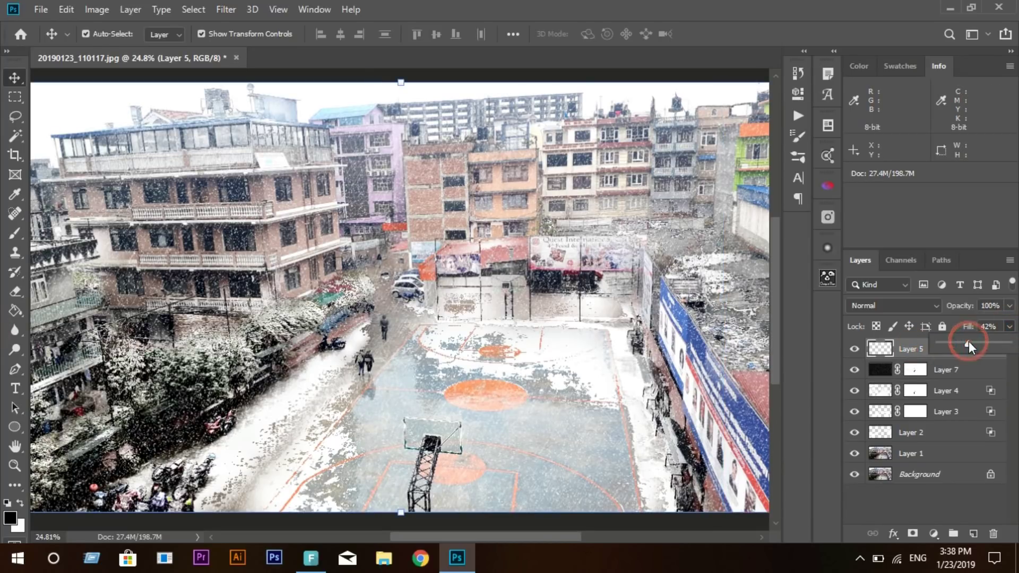
click(942, 370)
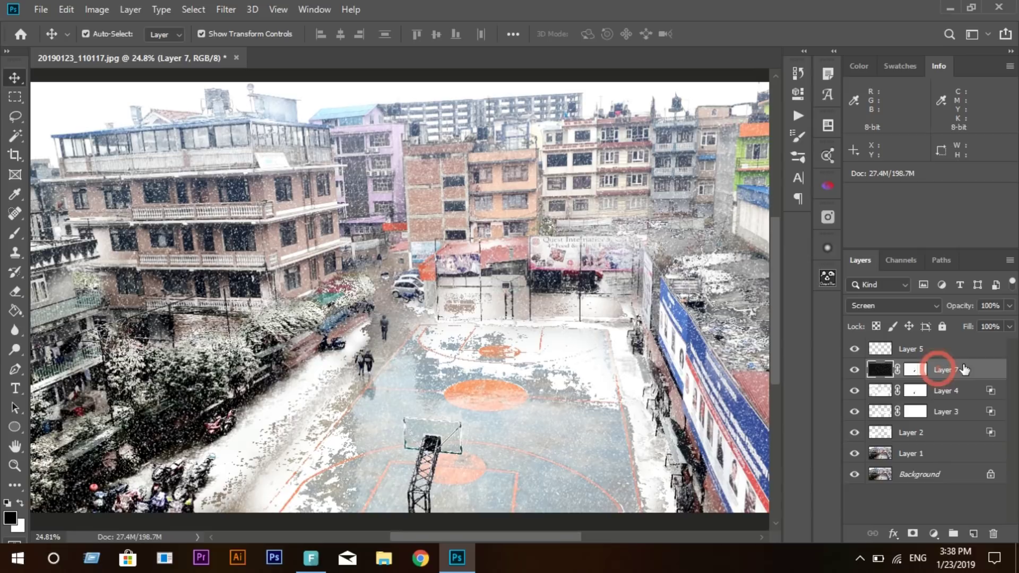
click(1010, 328)
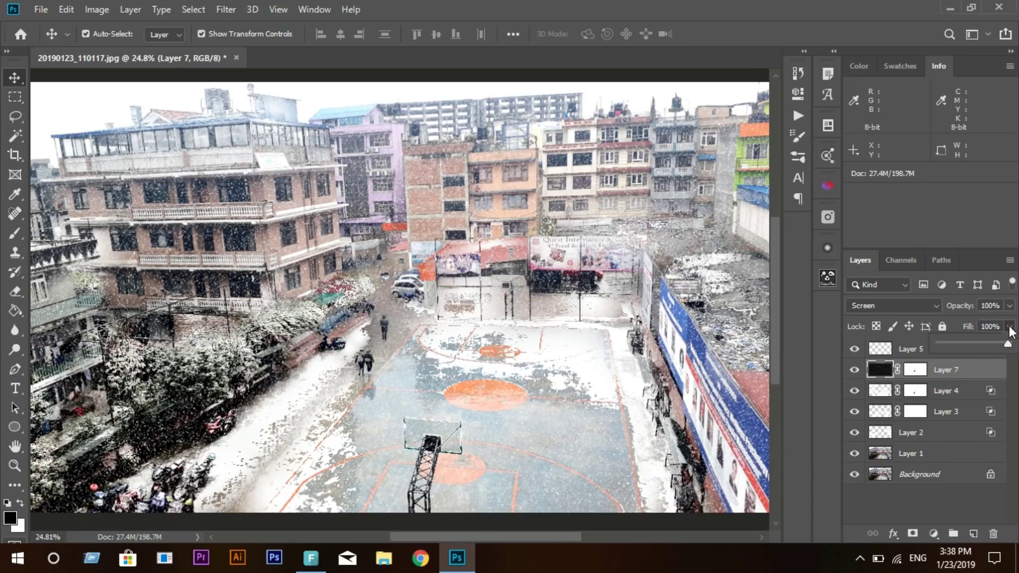
drag(983, 346, 958, 343)
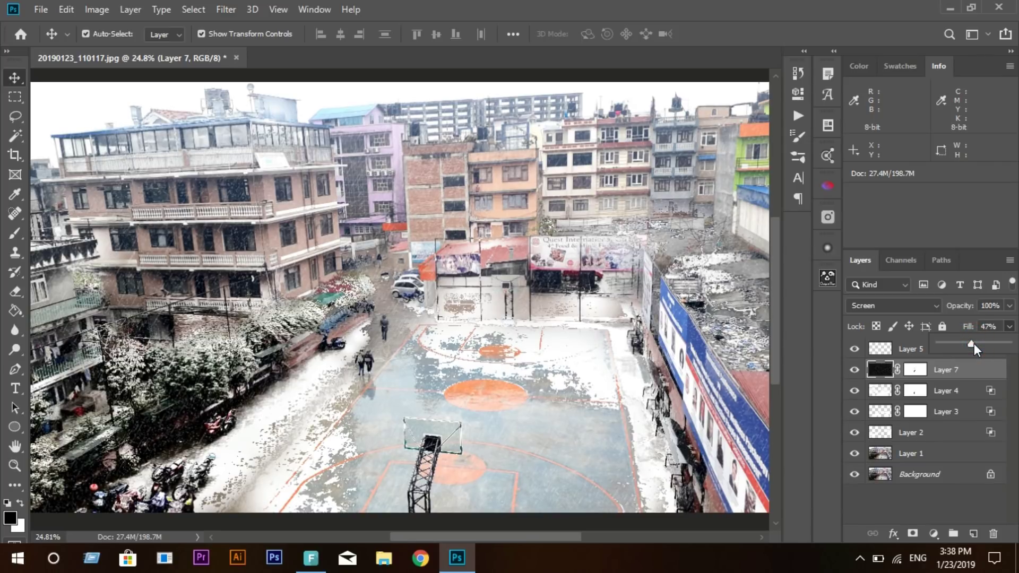
drag(987, 343, 1003, 343)
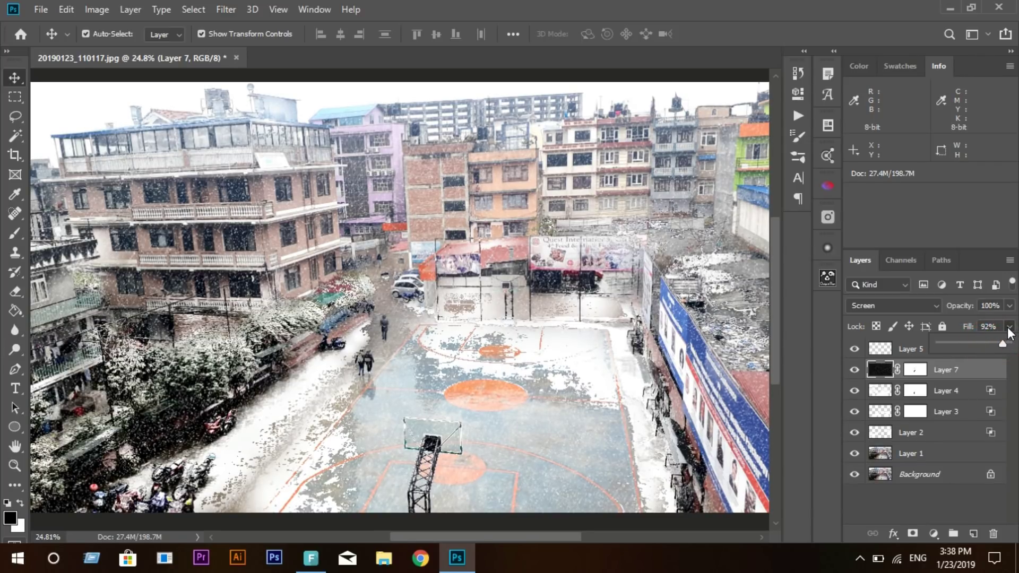
click(1010, 326)
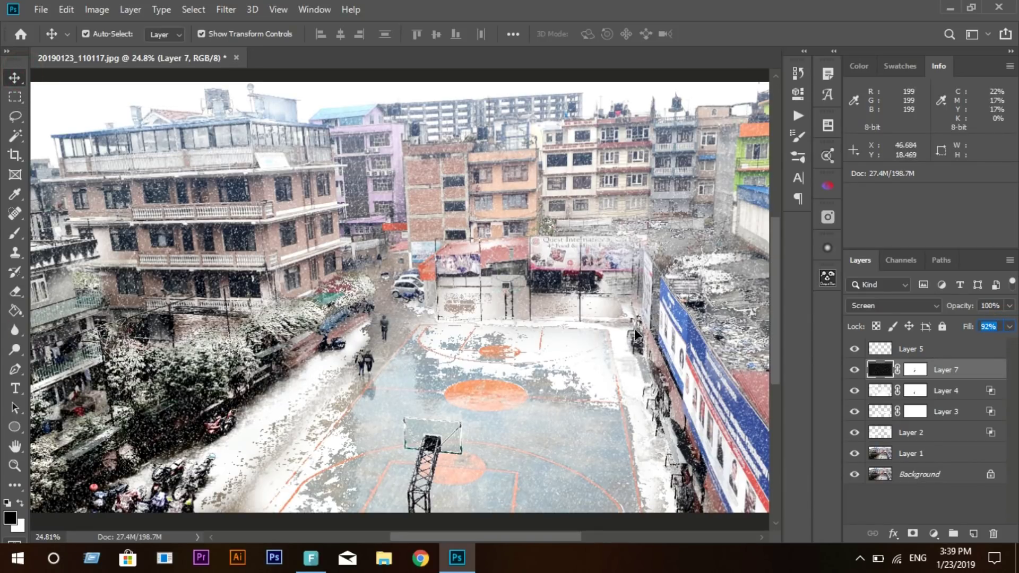
click(484, 332)
key(ctrl+0)
Step: Flatten all layers into a single Background layer
scroll(393, 275, down, 1)
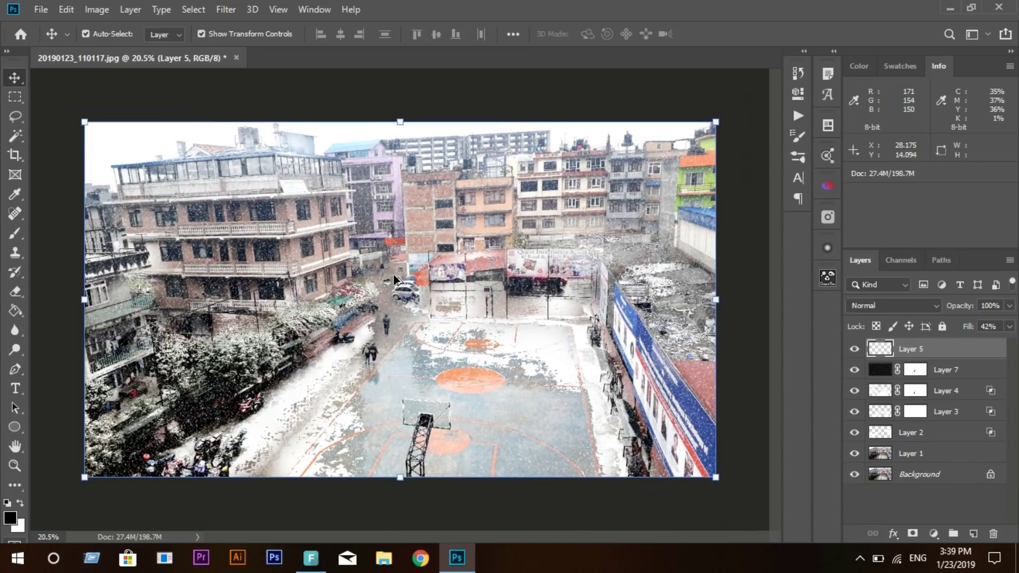
click(1011, 261)
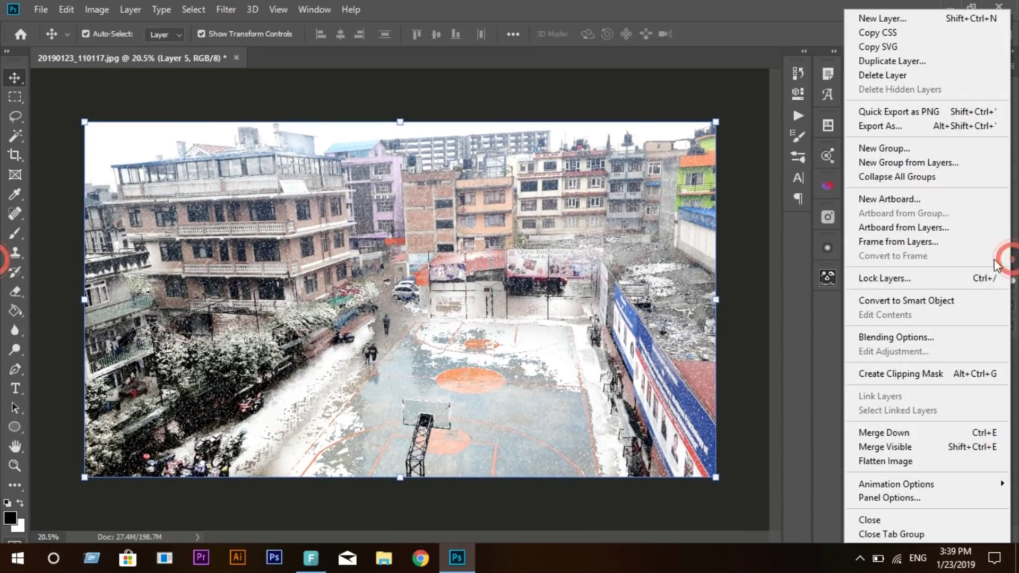
click(897, 461)
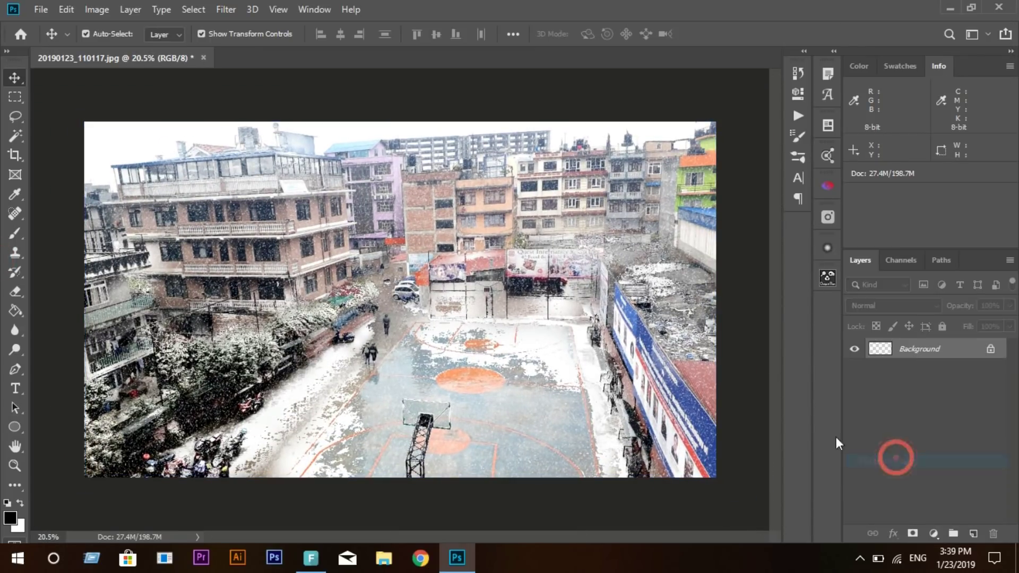
scroll(394, 370, up, 1)
scroll(393, 370, up, 1)
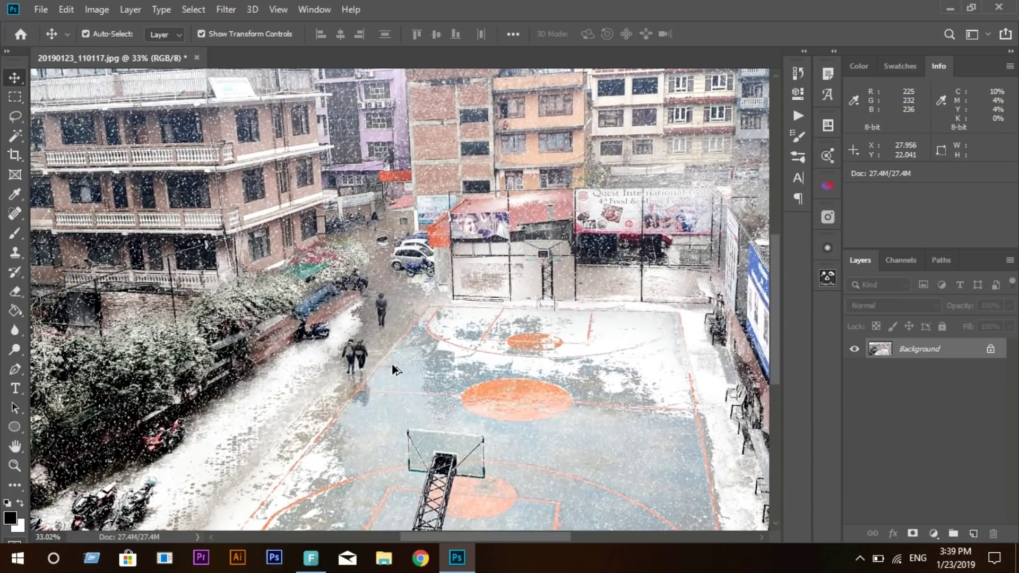
scroll(394, 370, down, 2)
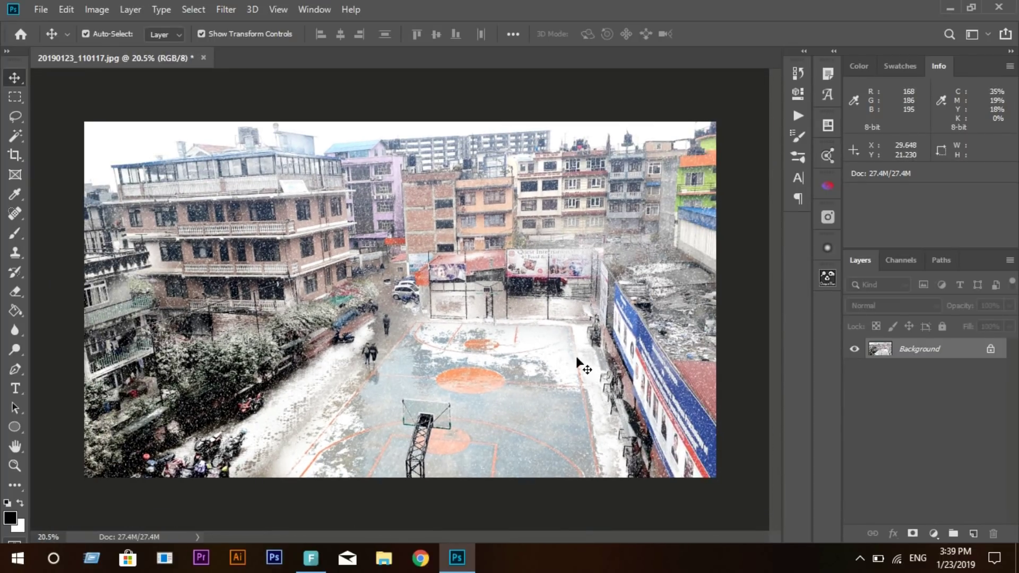
Step: Apply Levels with black input 18 and midtones fine-tuned to about 0.96
click(97, 9)
mouse_move(120, 49)
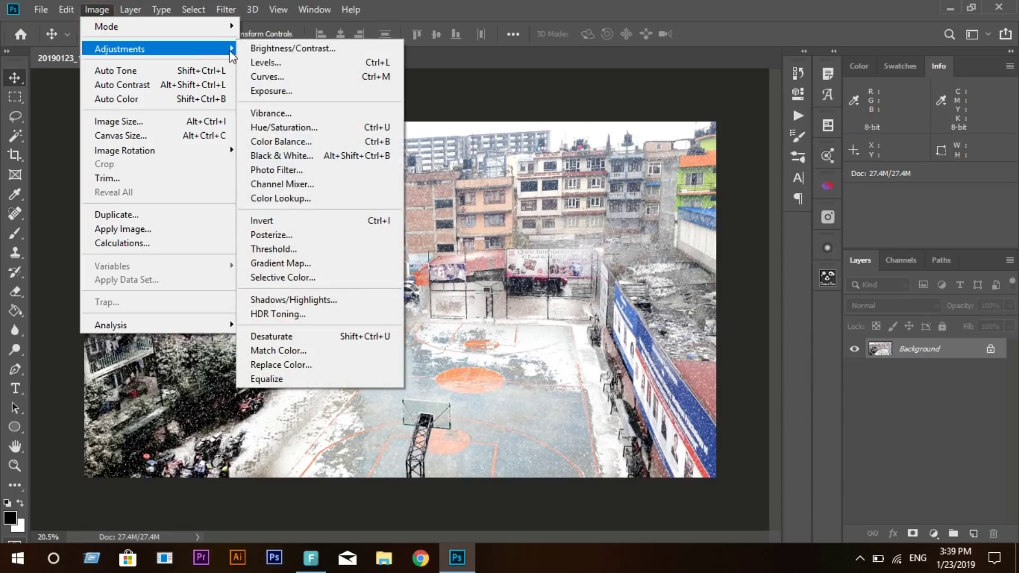
click(262, 64)
drag(484, 235, 495, 233)
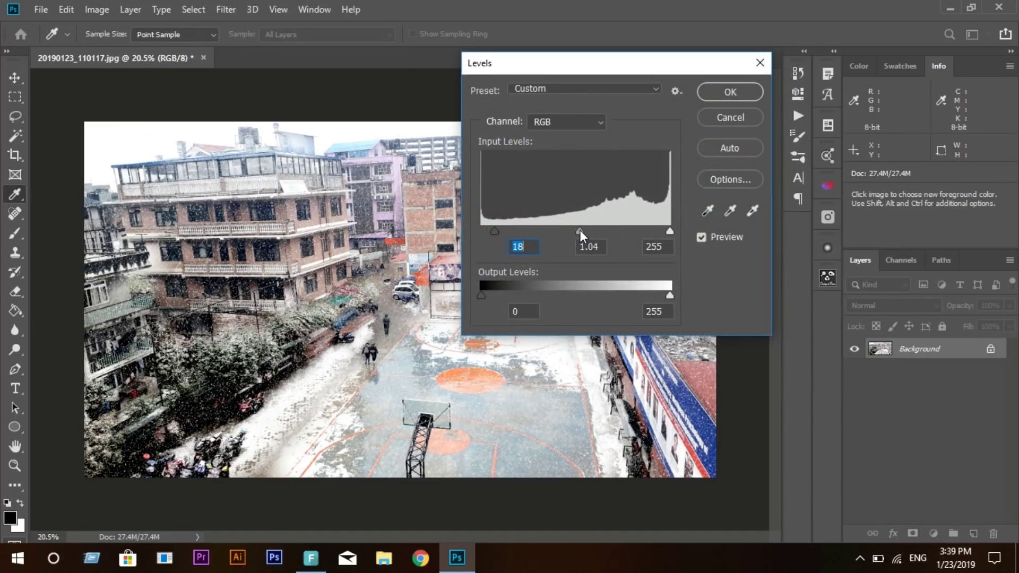
drag(579, 230, 594, 232)
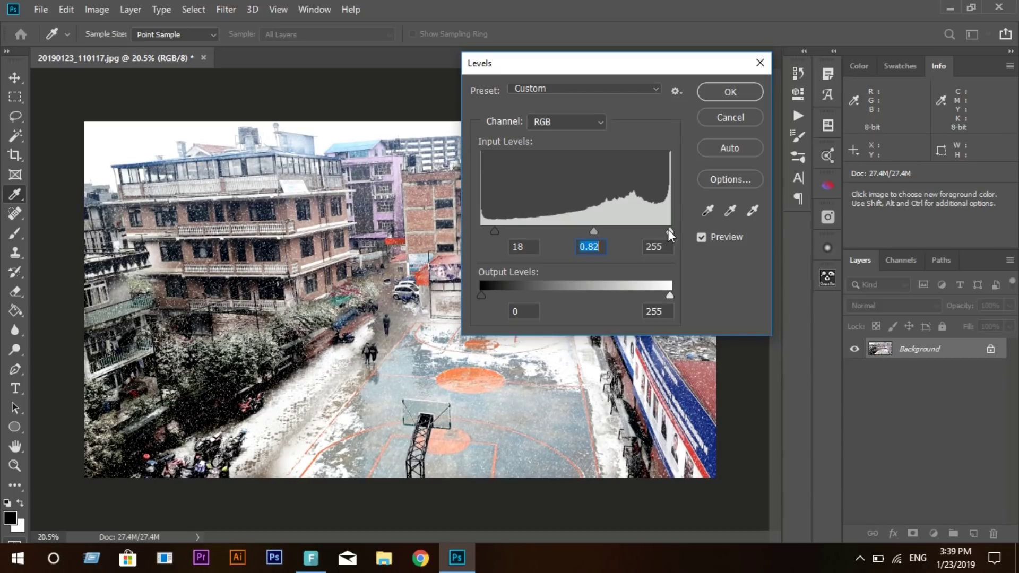
drag(668, 232, 670, 232)
drag(592, 231, 577, 232)
drag(585, 230, 582, 229)
click(725, 91)
key(v)
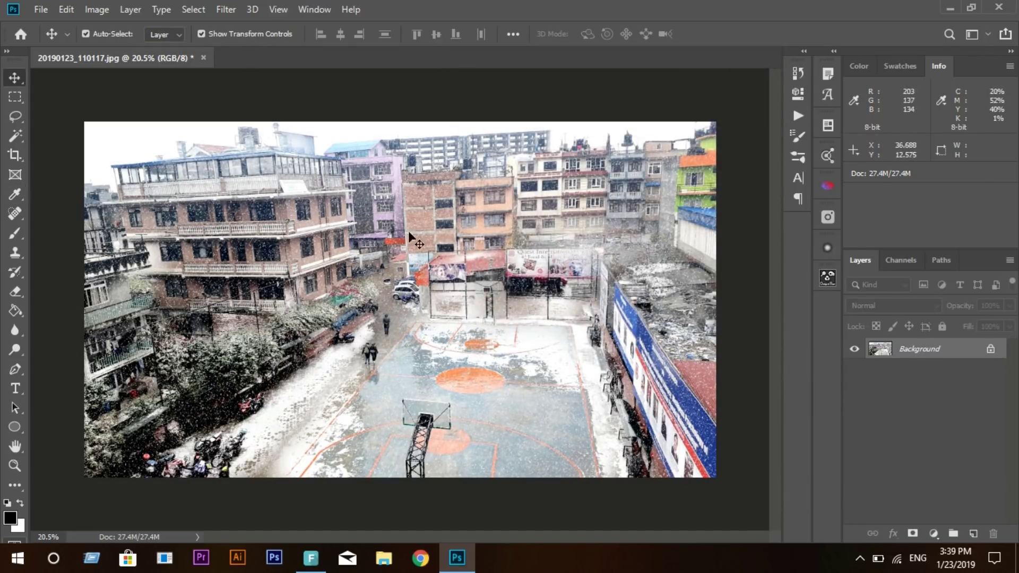
Step: Unlock the Background and add a white Solid Color fill layer beneath Layer 0
click(990, 350)
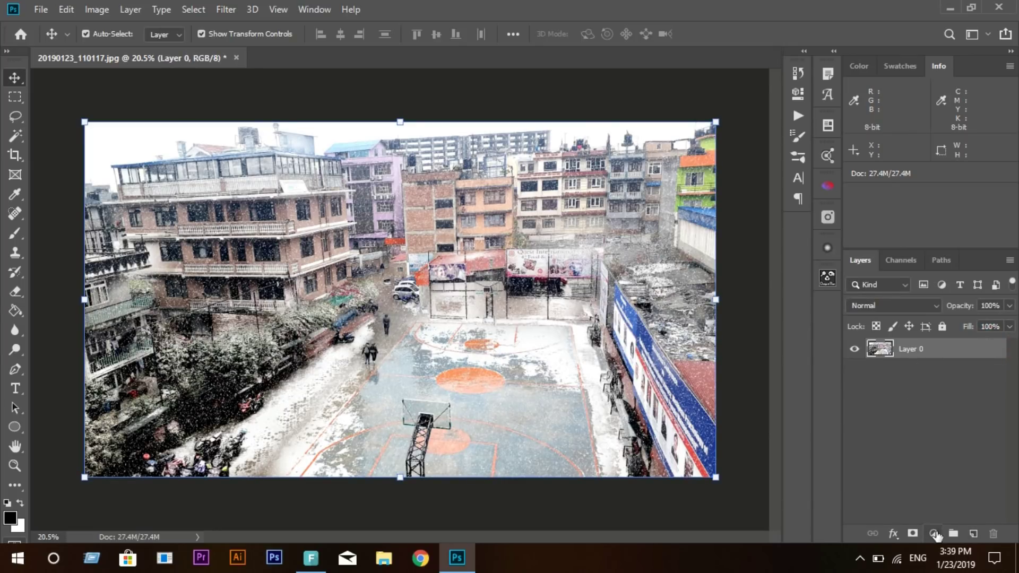
click(935, 534)
click(920, 267)
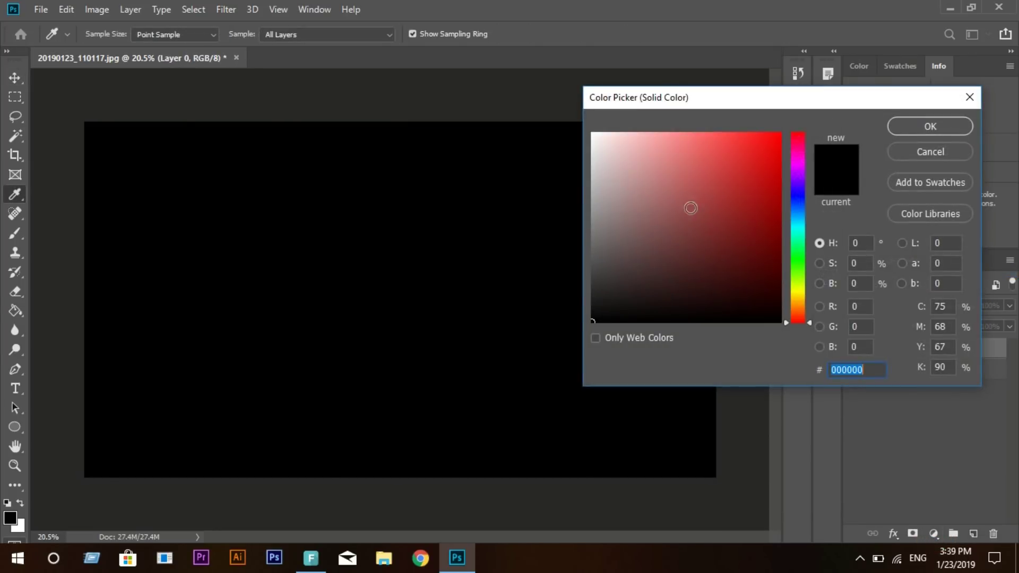
click(594, 134)
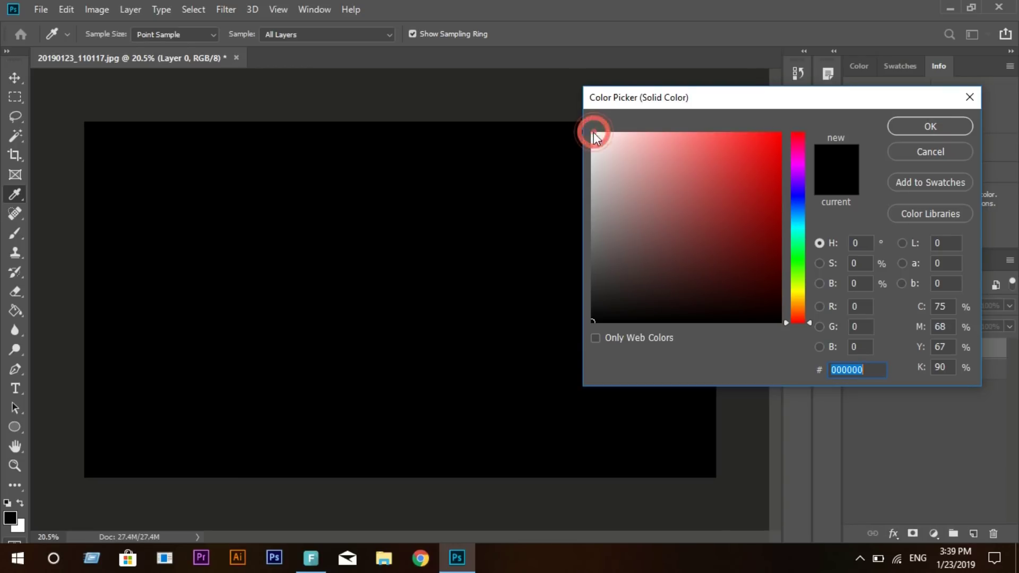
click(902, 126)
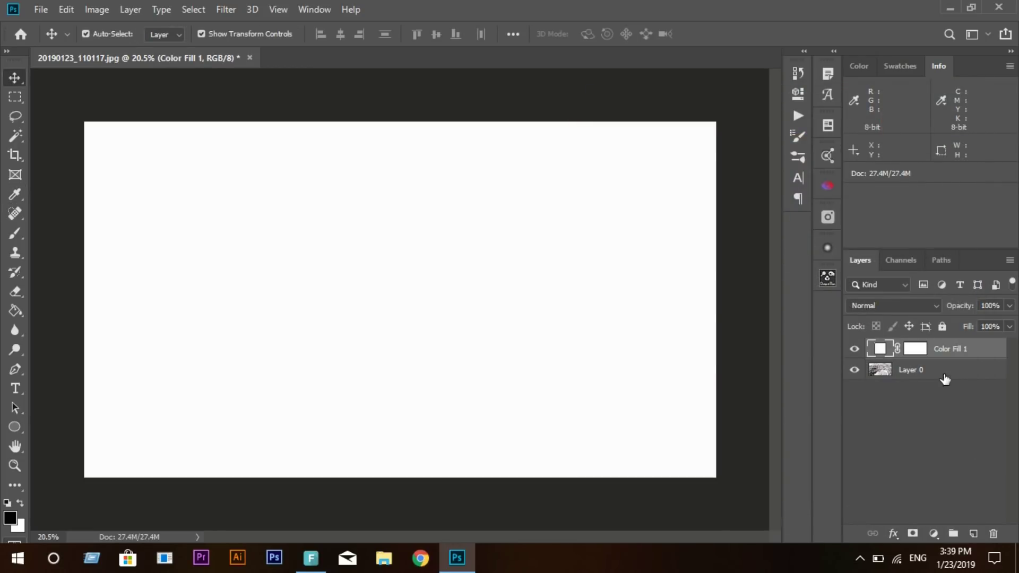
drag(954, 349, 948, 384)
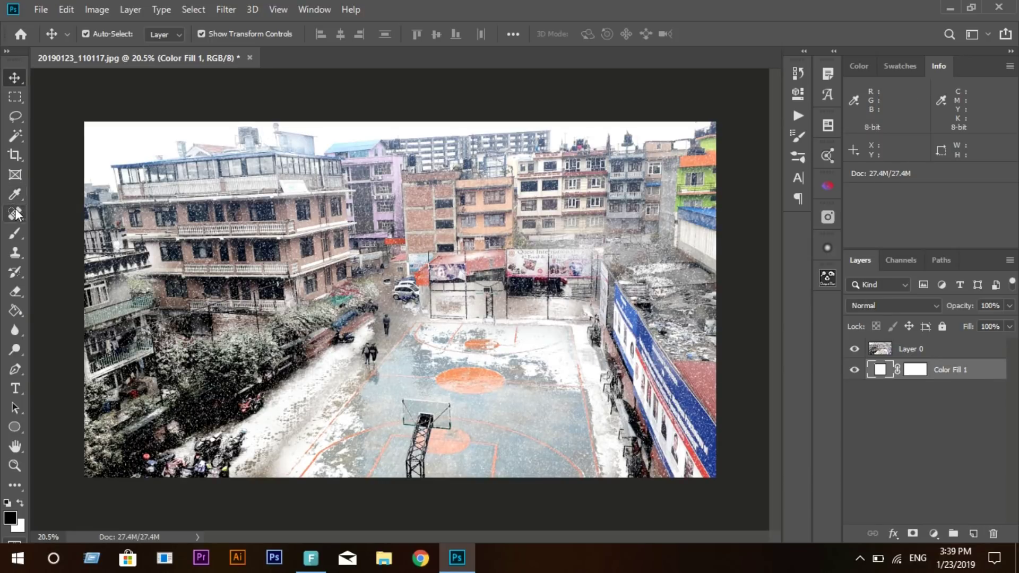
Step: Extend the canvas upward with the Crop tool, creating a white top border
click(15, 154)
drag(401, 121, 402, 93)
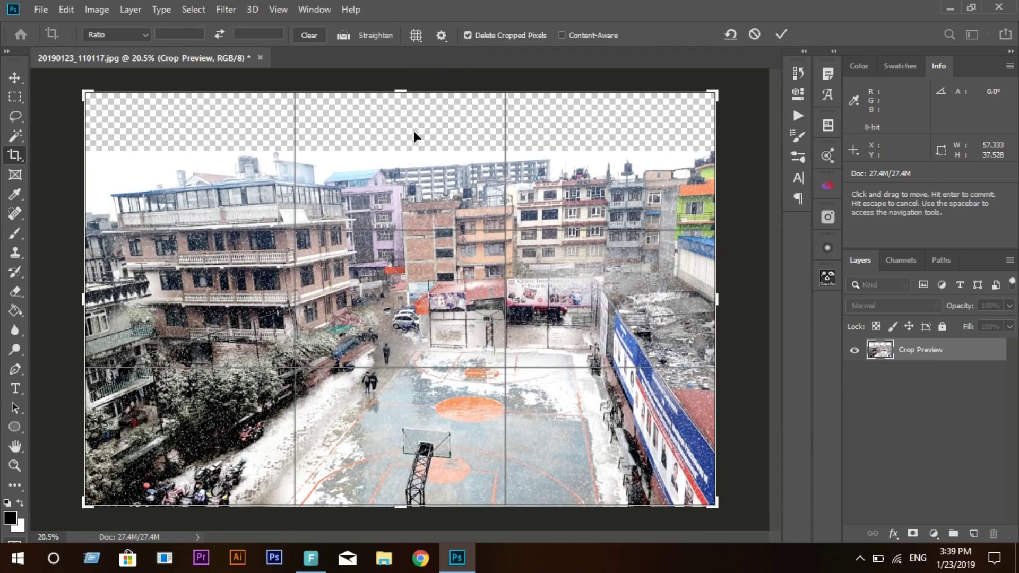
key(Return)
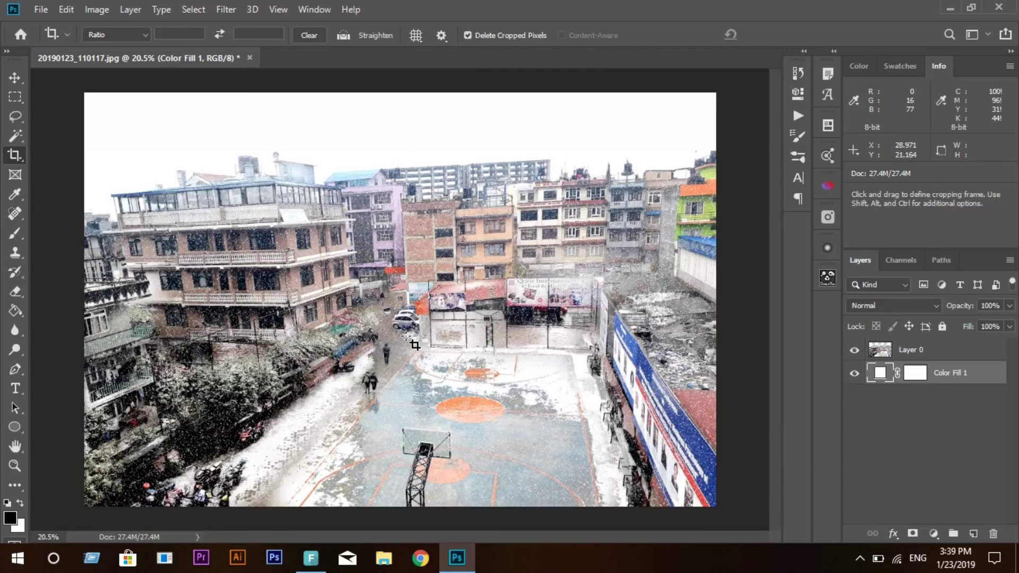
key(v)
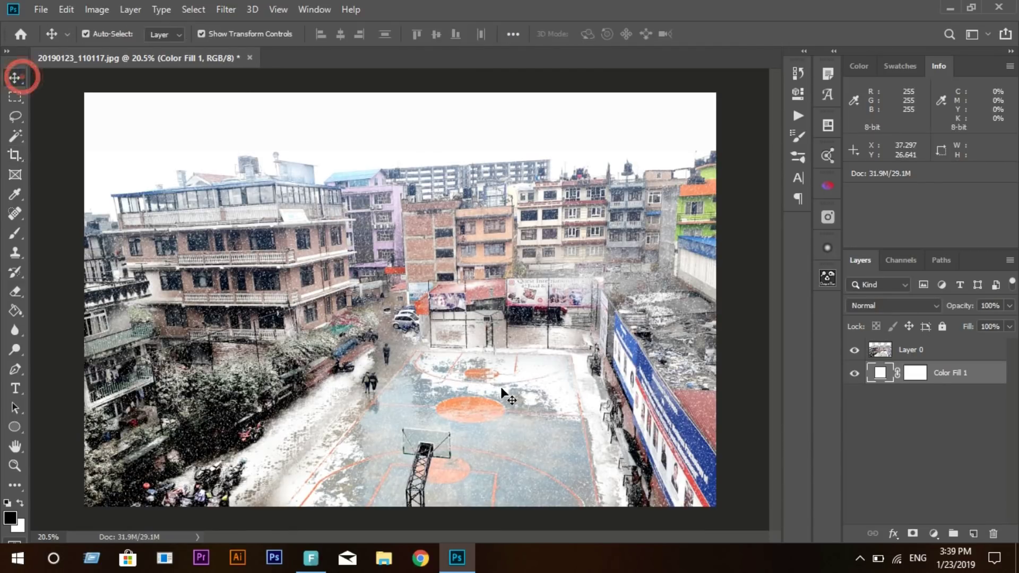
Step: Stamp the 150 px signature brush on Layer 0 at the photo's top-right corner
click(15, 233)
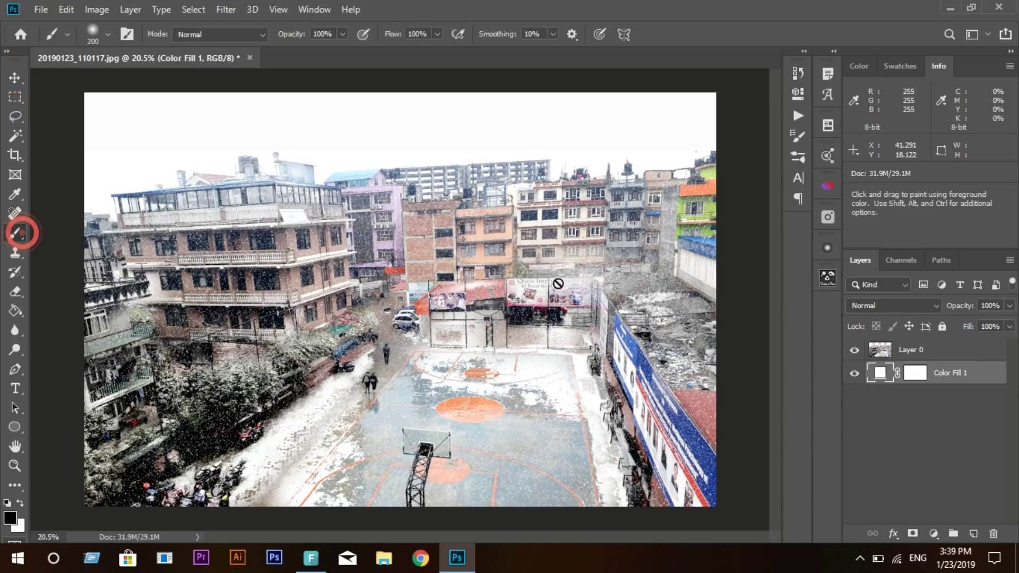
right_click(445, 256)
click(514, 358)
click(934, 354)
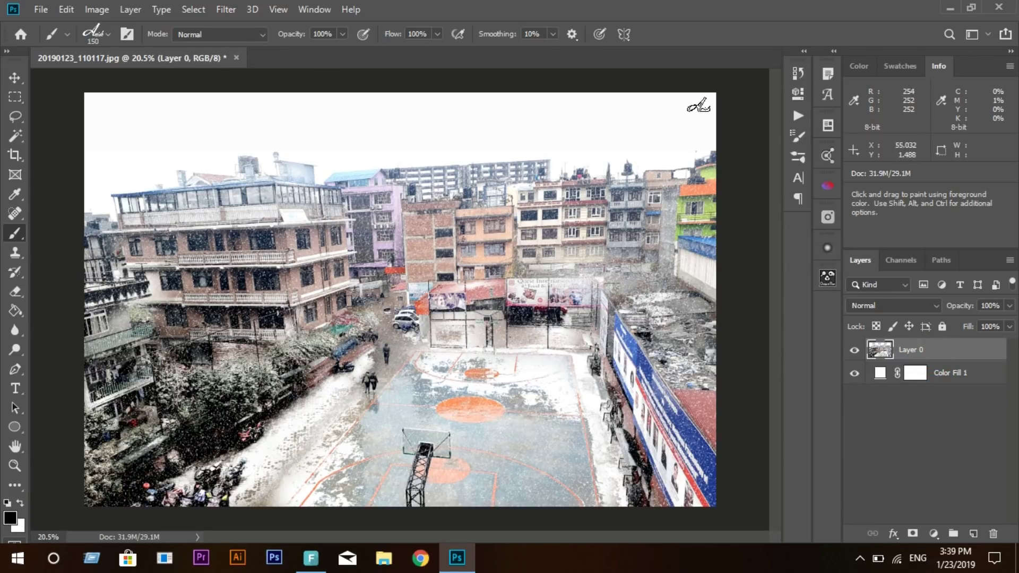
click(699, 107)
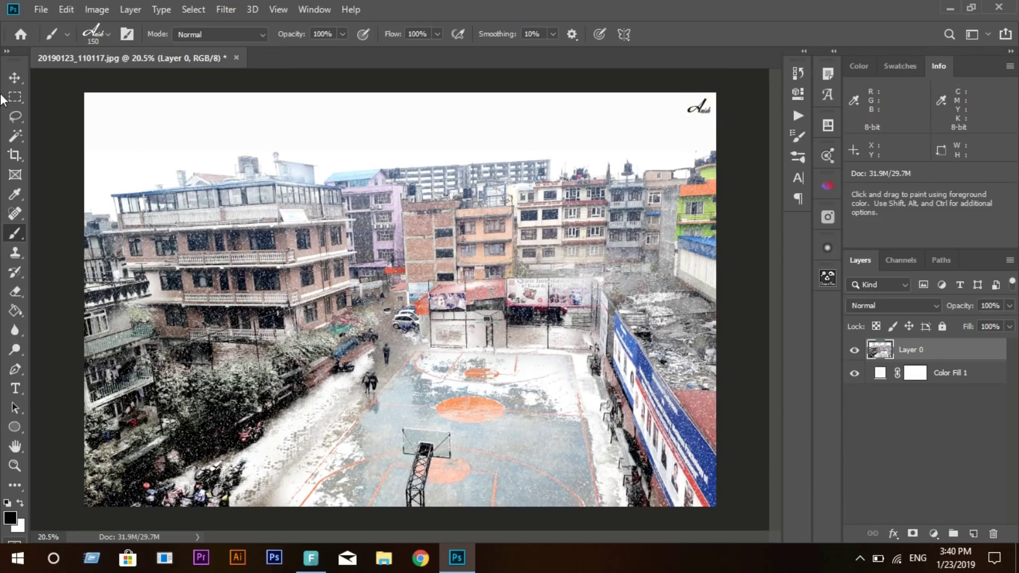
Step: Return to the Move tool and fit the whole signed image in the window
click(15, 77)
key(ctrl+minus)
key(ctrl+minus)
key(ctrl+0)
scroll(403, 342, up, 2)
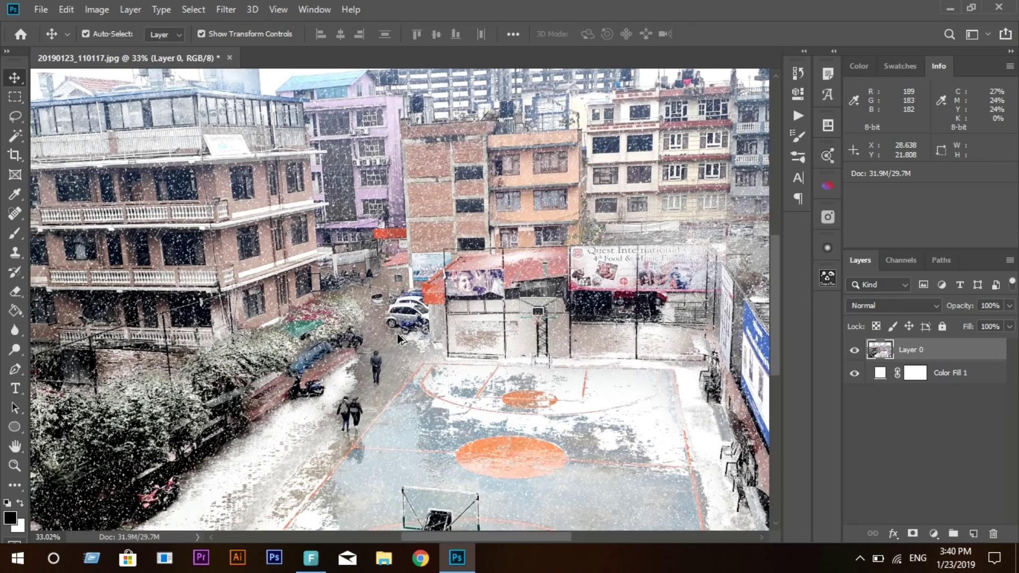